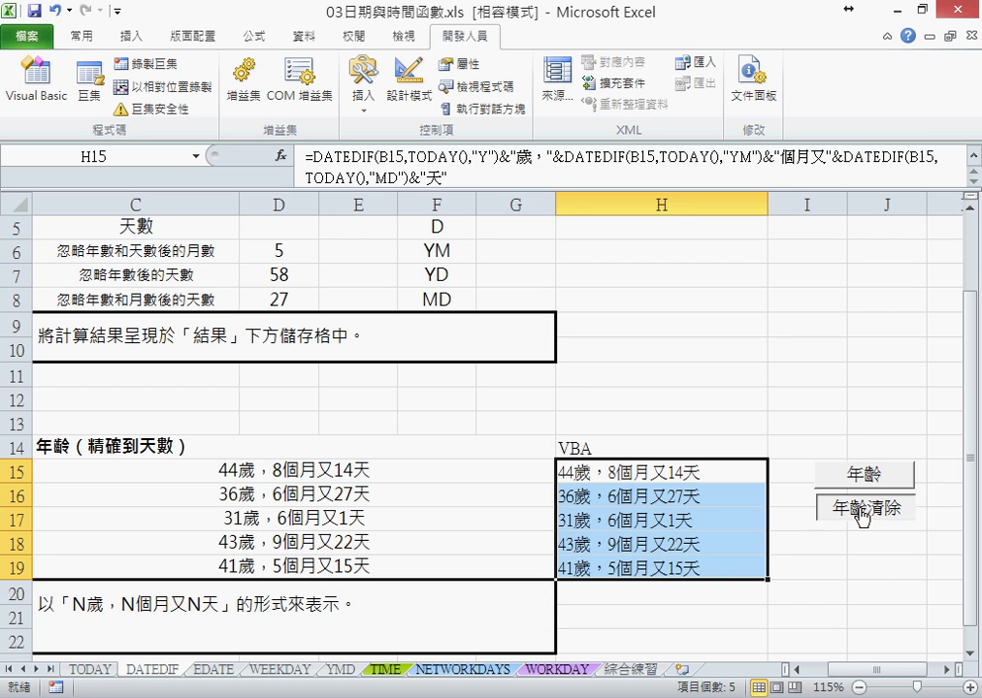
Test the 年齡清除 and 年齡 sheet buttons, leaving H15:H19 empty.
{"action": "left_click", "coordinate": [870, 511]}
{"action": "left_click", "coordinate": [872, 479]}
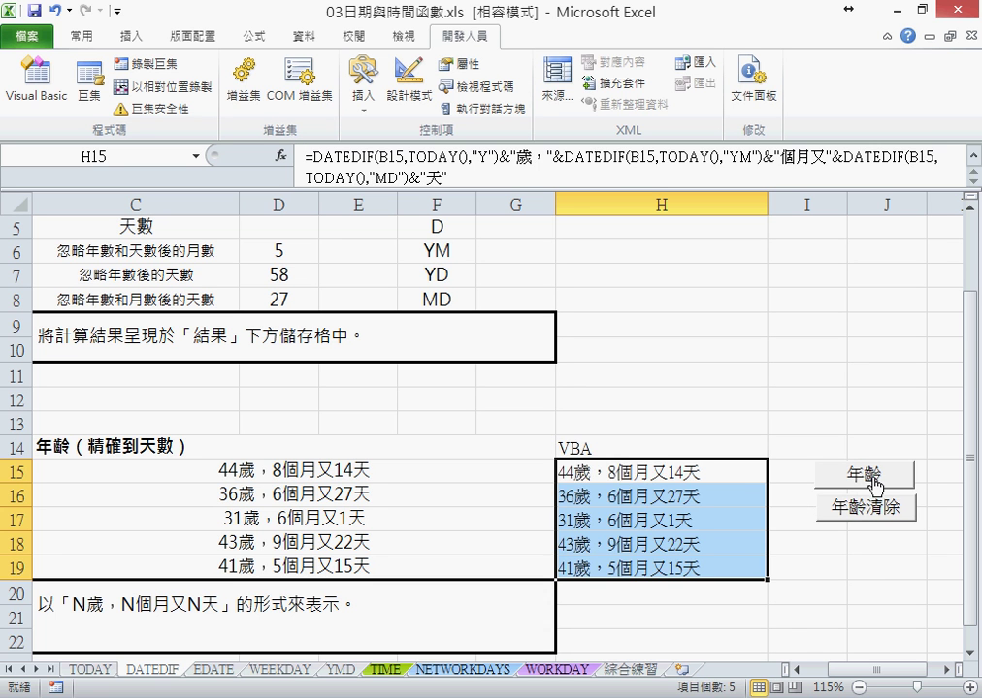
{"action": "left_click", "coordinate": [874, 507]}
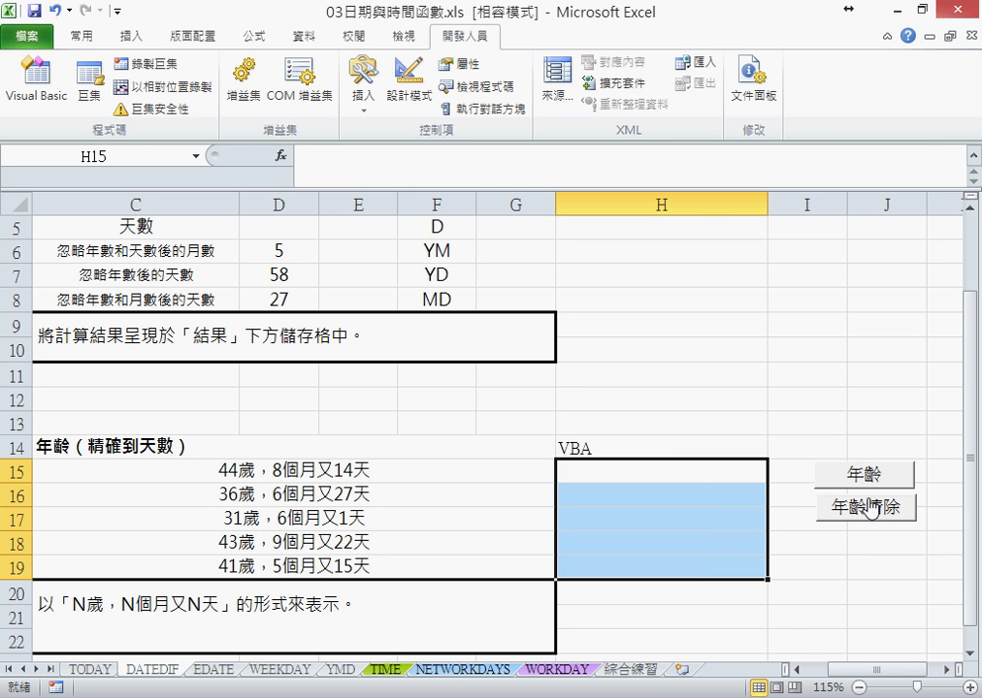
Open the Visual Basic editor on Module1 as a smaller window over the sheet.
{"action": "left_click", "coordinate": [54, 107]}
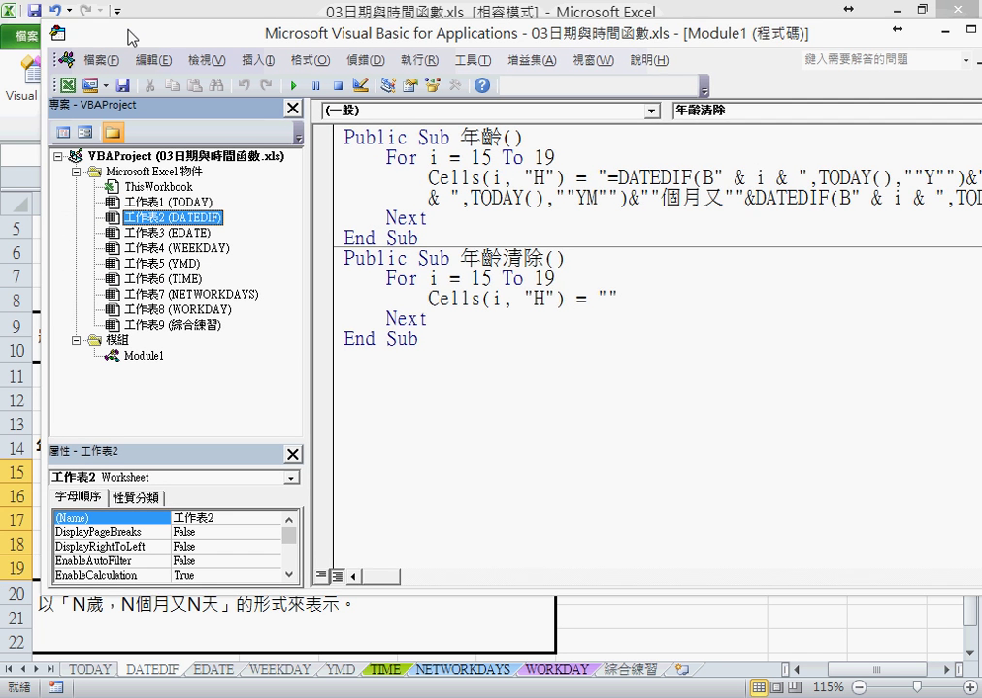
{"action": "left_click_drag", "start_coordinate": [94, 27], "coordinate": [159, 59]}
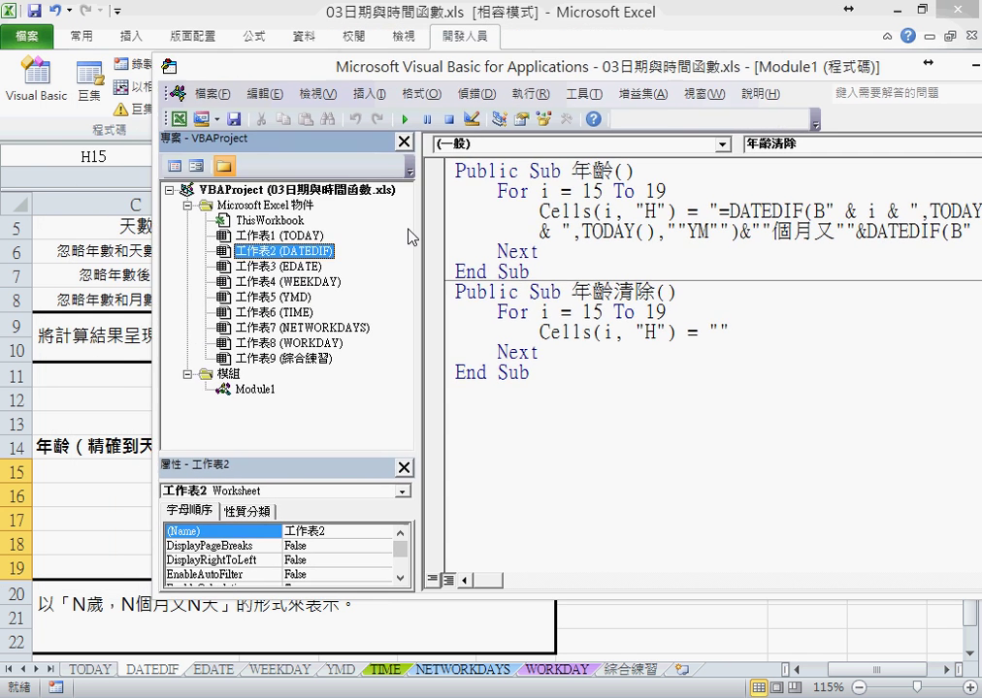
{"action": "left_click_drag", "start_coordinate": [344, 188], "coordinate": [350, 247]}
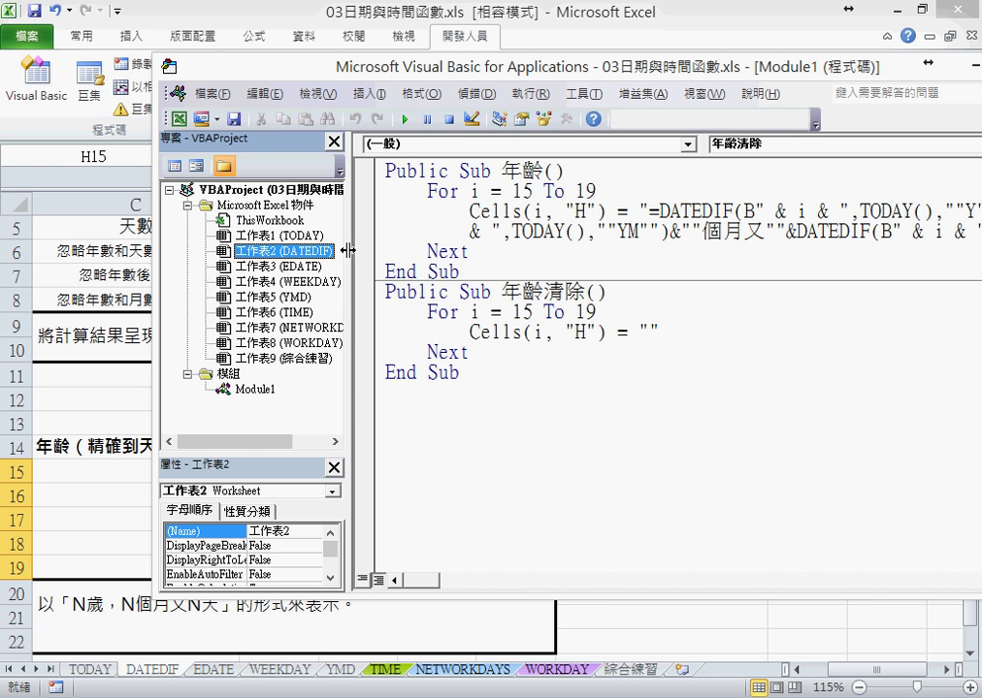
{"action": "left_click", "coordinate": [247, 282]}
{"action": "right_click", "coordinate": [245, 282]}
{"action": "mouse_move", "coordinate": [320, 374]}
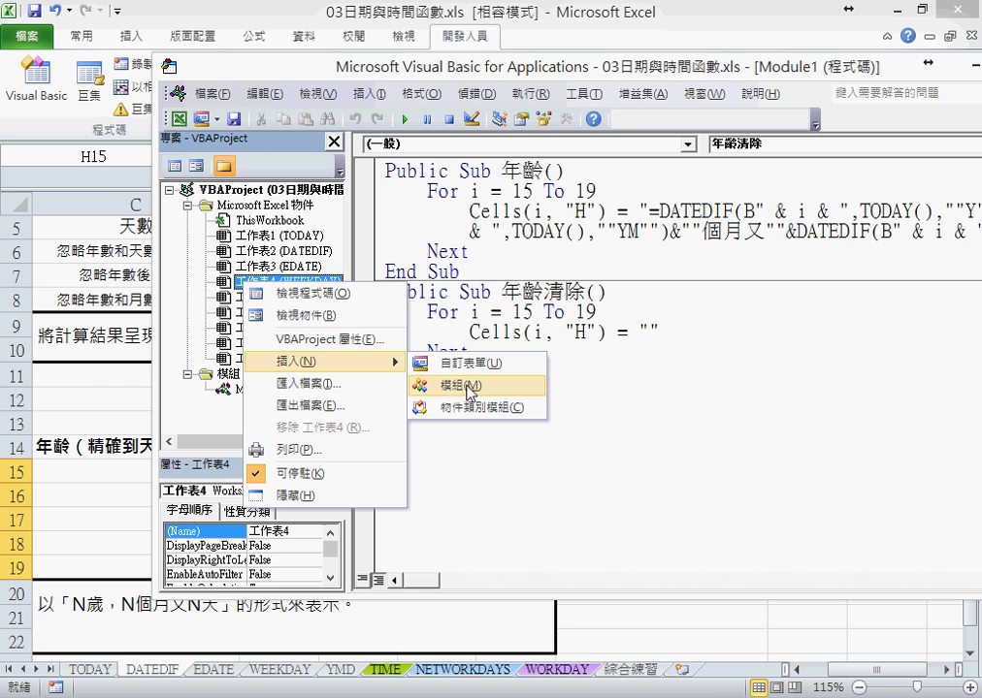
{"action": "left_click", "coordinate": [592, 389]}
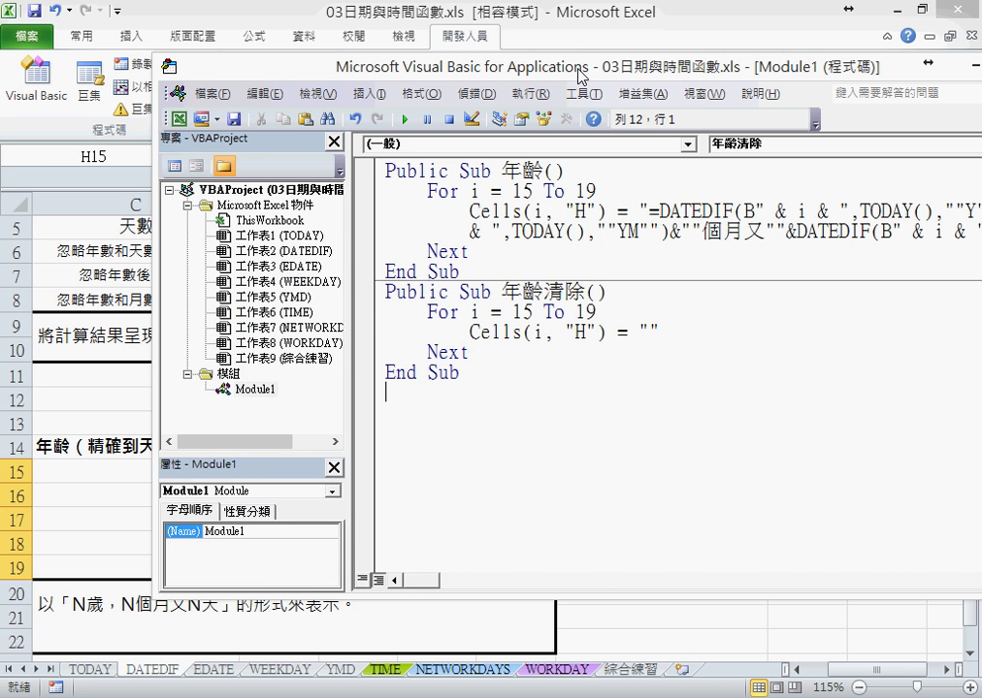
{"action": "left_click_drag", "start_coordinate": [587, 75], "coordinate": [359, 78]}
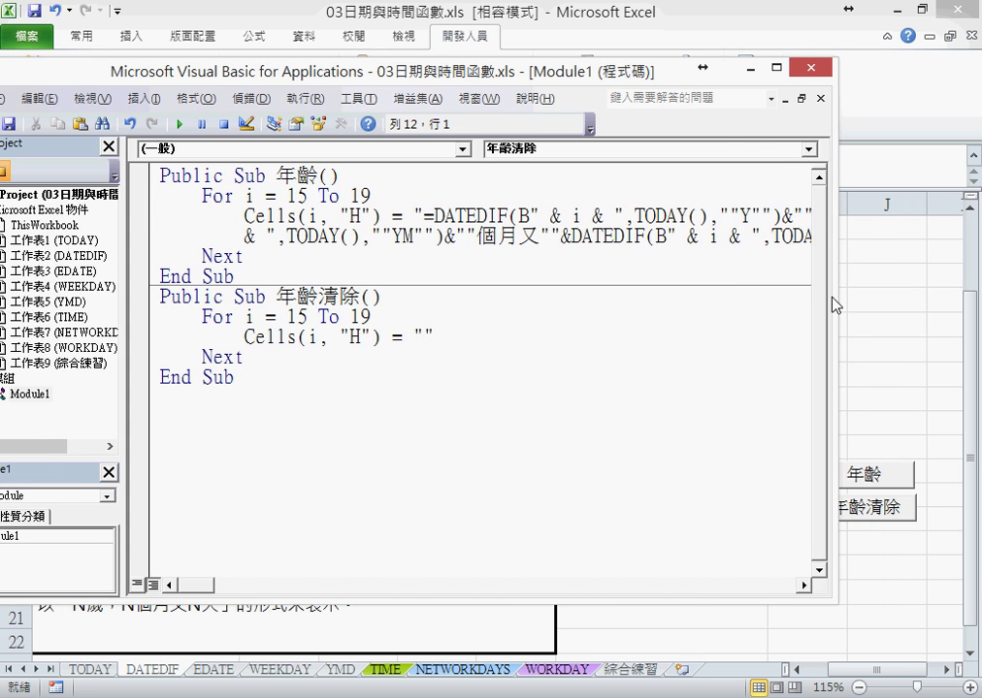
Delete the 年齡 macro from Module1 and make the editor window narrower.
{"action": "left_click_drag", "start_coordinate": [232, 278], "coordinate": [131, 169]}
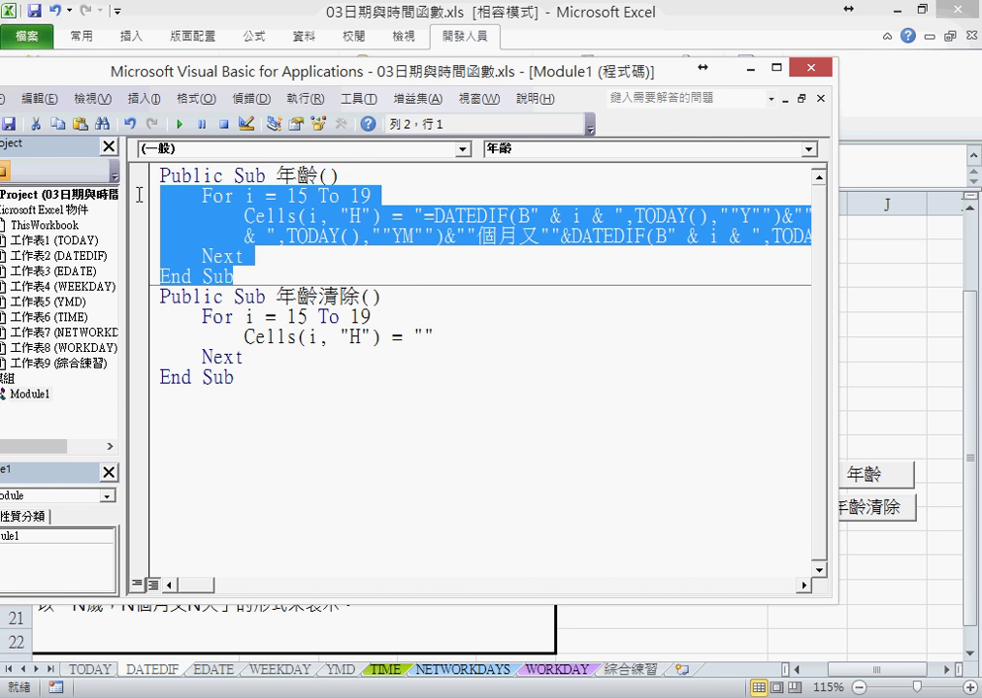
{"action": "key", "text": "Delete"}
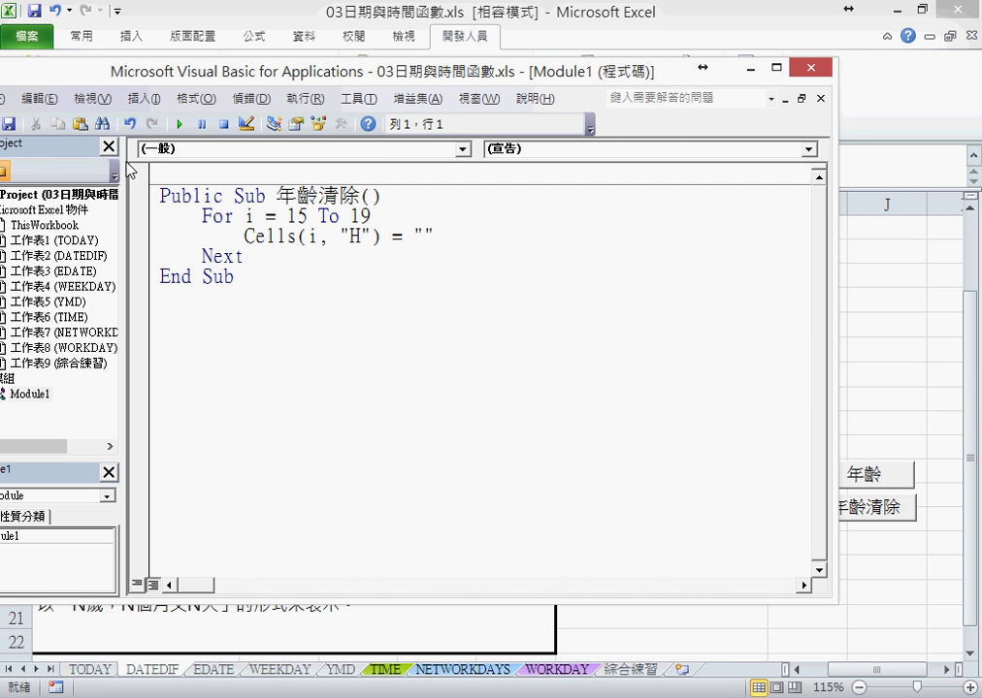
{"action": "key", "text": "Delete"}
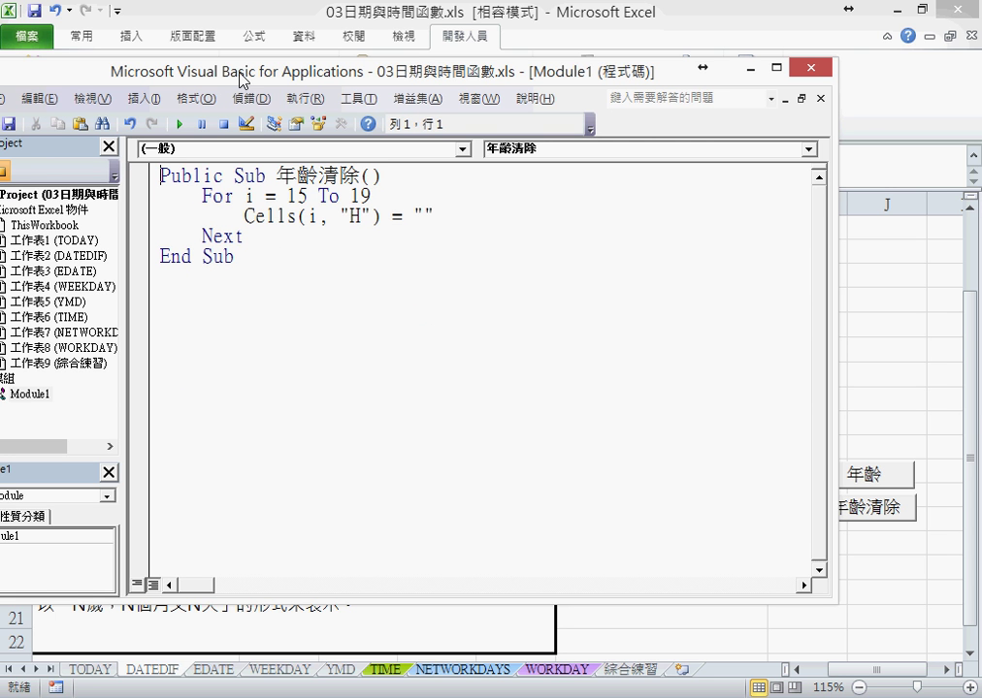
{"action": "left_click_drag", "start_coordinate": [240, 79], "coordinate": [355, 28]}
{"action": "left_click_drag", "start_coordinate": [239, 208], "coordinate": [187, 212]}
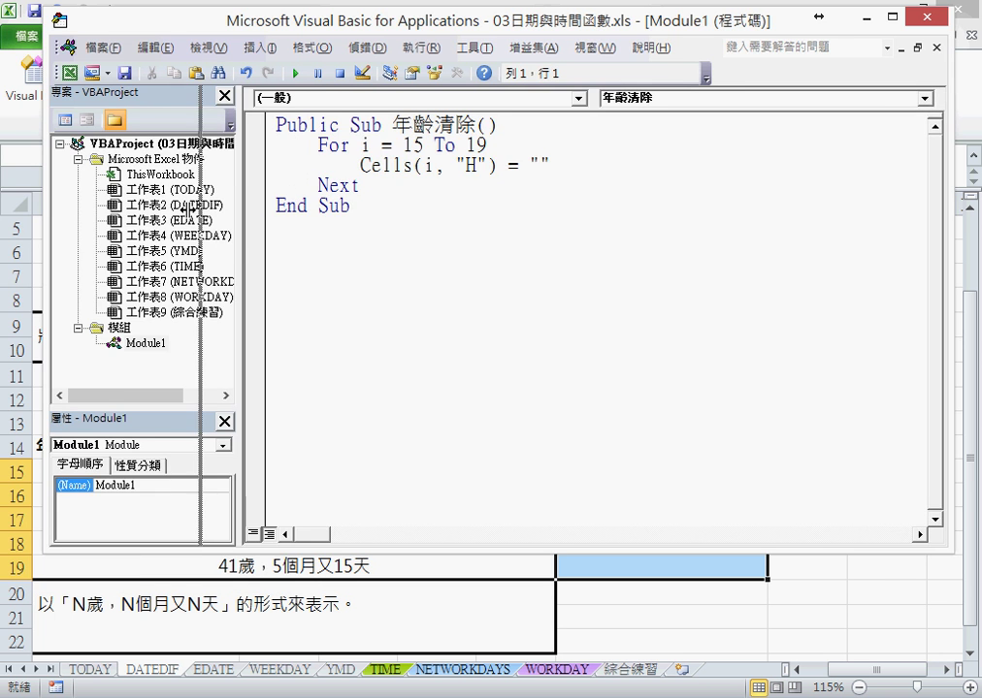
{"action": "left_click_drag", "start_coordinate": [948, 254], "coordinate": [603, 239]}
Highlight 年齡清除() and its For i = 15 To 19 loop matching rows 15–19.
{"action": "left_click_drag", "start_coordinate": [339, 146], "coordinate": [448, 147]}
{"action": "left_click_drag", "start_coordinate": [395, 30], "coordinate": [520, 30]}
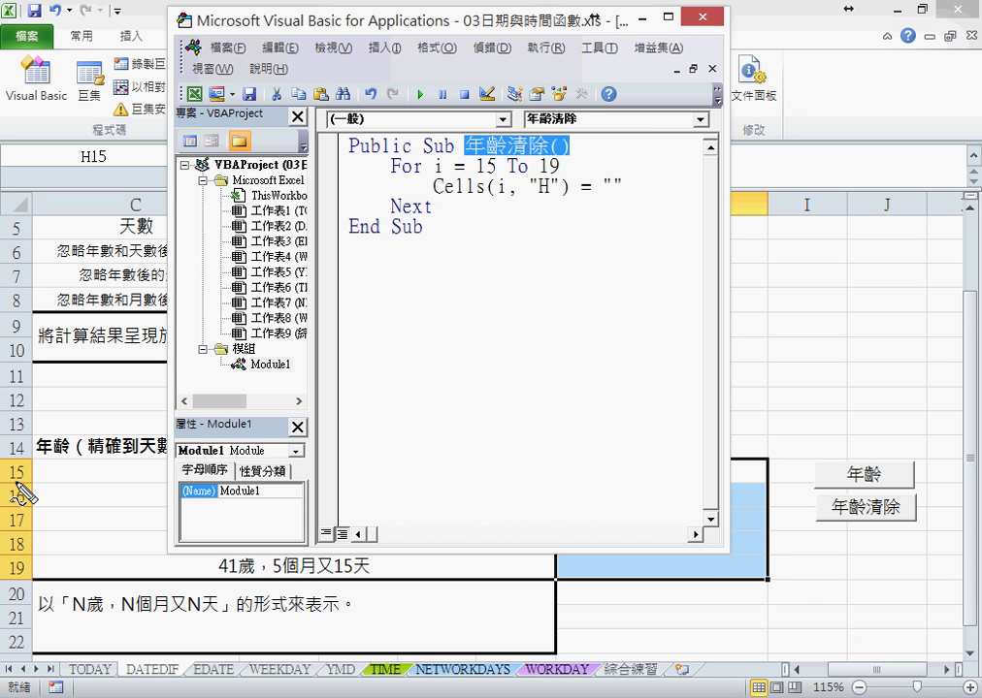
{"action": "left_click_drag", "start_coordinate": [28, 463], "coordinate": [25, 485]}
{"action": "left_click_drag", "start_coordinate": [29, 563], "coordinate": [36, 585]}
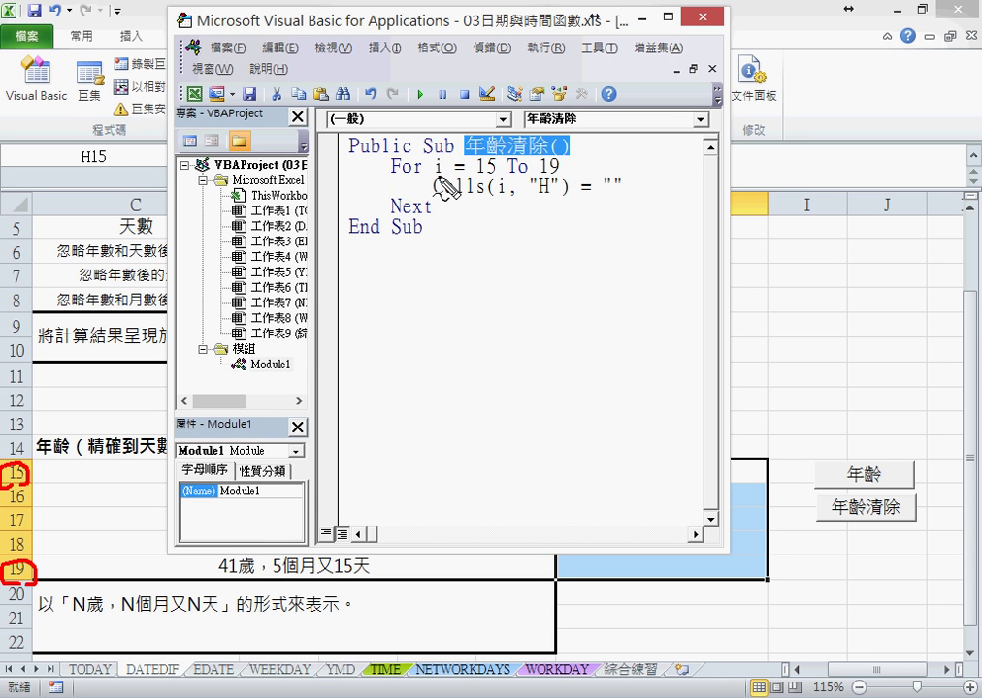
{"action": "left_click_drag", "start_coordinate": [433, 178], "coordinate": [558, 176]}
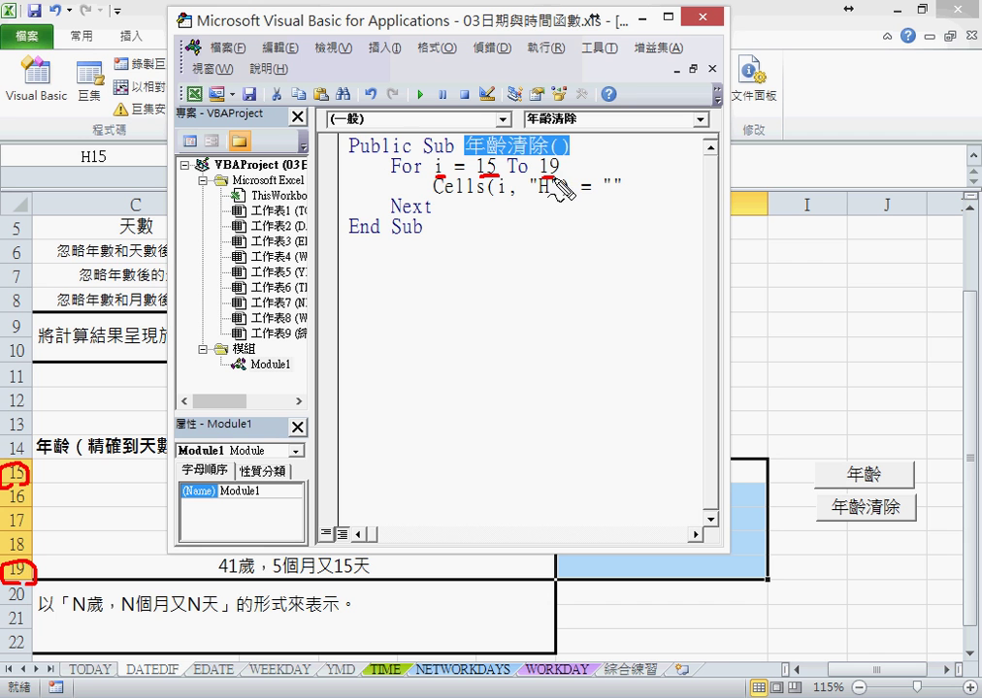
{"action": "left_click_drag", "start_coordinate": [393, 215], "coordinate": [429, 215]}
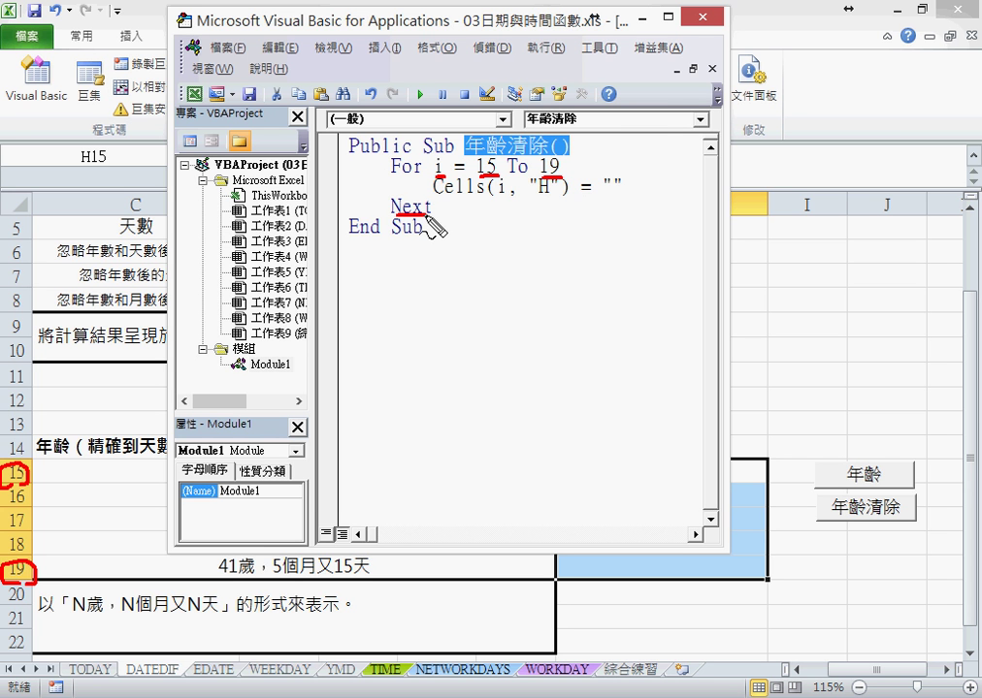
{"action": "key", "text": "Escape"}
{"action": "left_click_drag", "start_coordinate": [556, 27], "coordinate": [367, 28]}
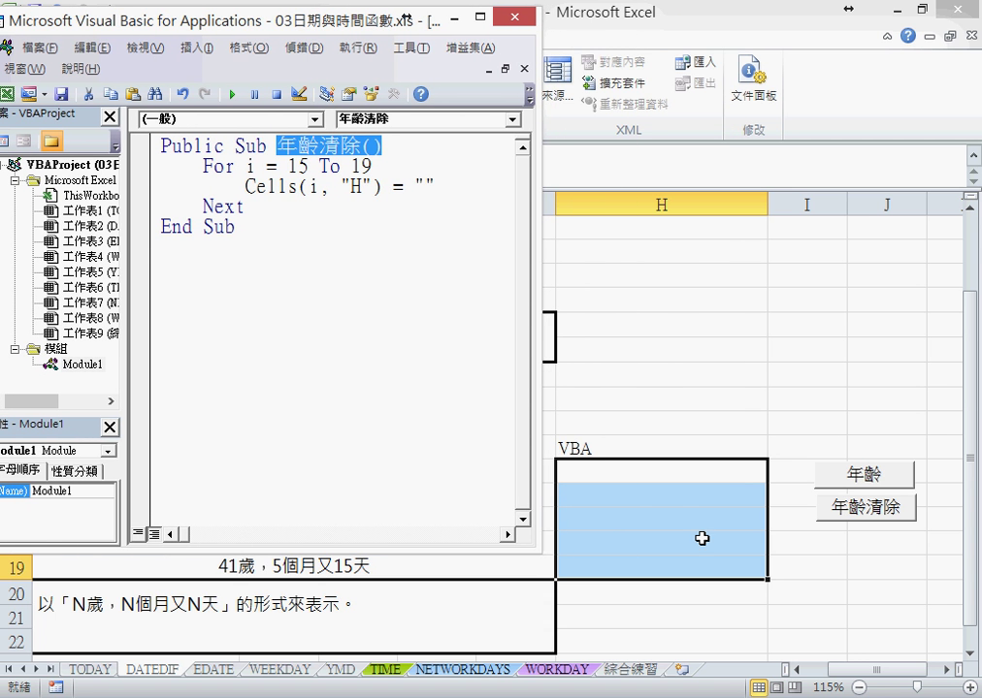
{"action": "key", "text": "ctrl+2"}
{"action": "left_click_drag", "start_coordinate": [546, 460], "coordinate": [561, 574]}
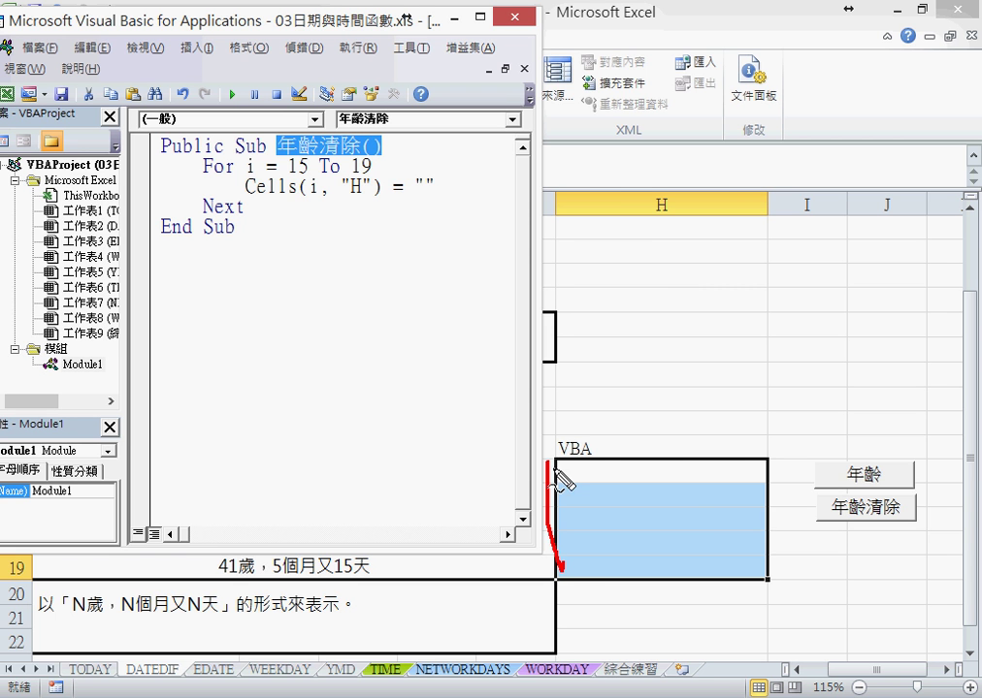
{"action": "left_click_drag", "start_coordinate": [552, 465], "coordinate": [585, 585]}
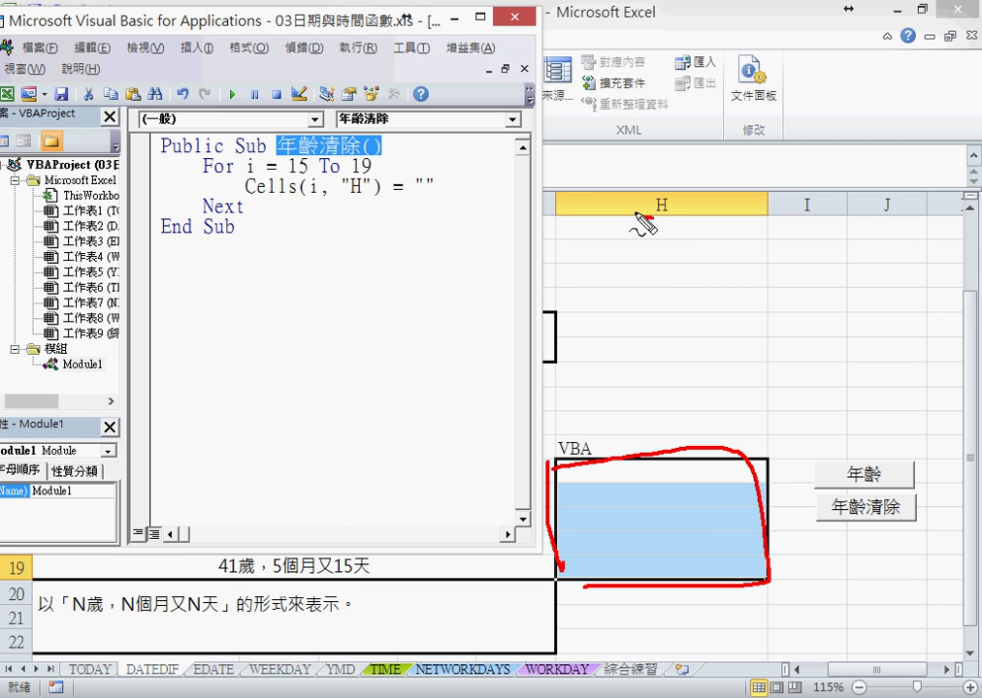
{"action": "left_click_drag", "start_coordinate": [666, 181], "coordinate": [663, 221]}
{"action": "left_click_drag", "start_coordinate": [640, 89], "coordinate": [664, 146]}
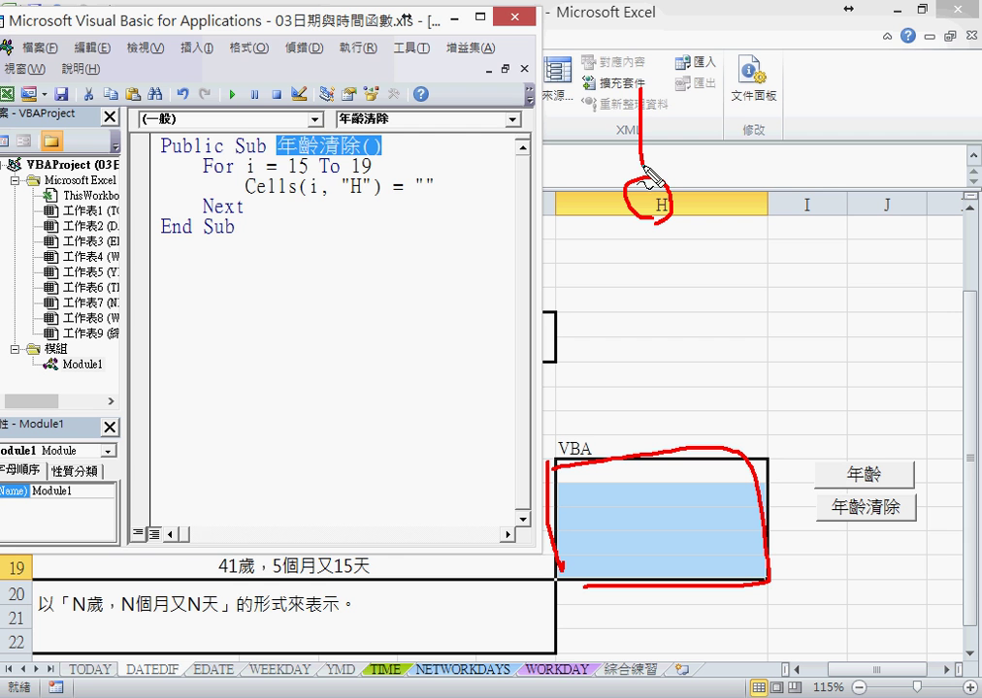
{"action": "left_click_drag", "start_coordinate": [342, 197], "coordinate": [372, 198]}
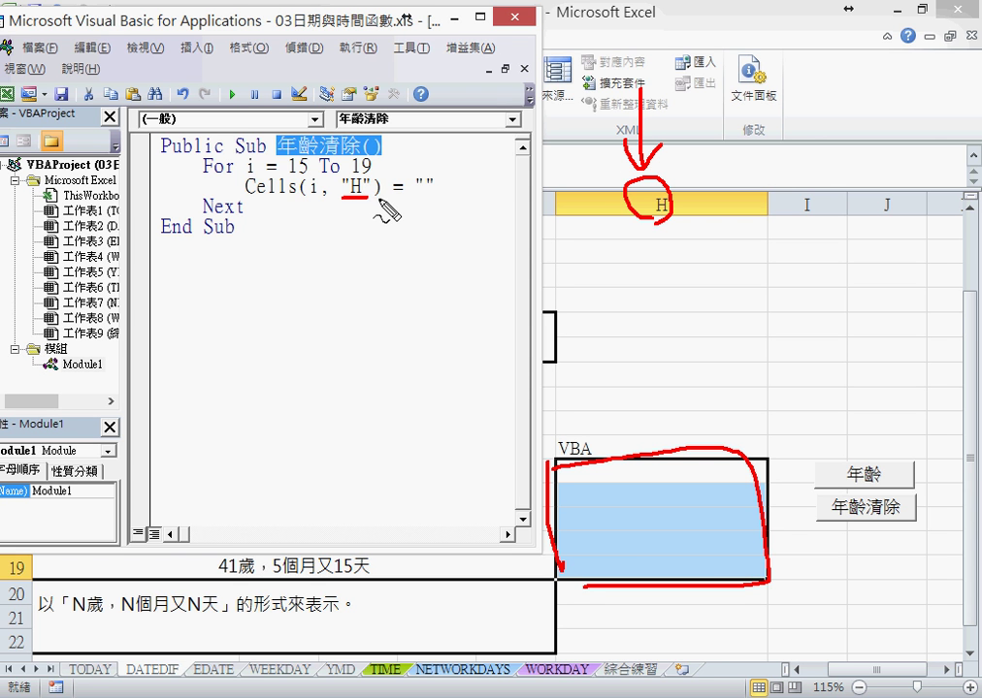
{"action": "left_click_drag", "start_coordinate": [345, 202], "coordinate": [365, 202]}
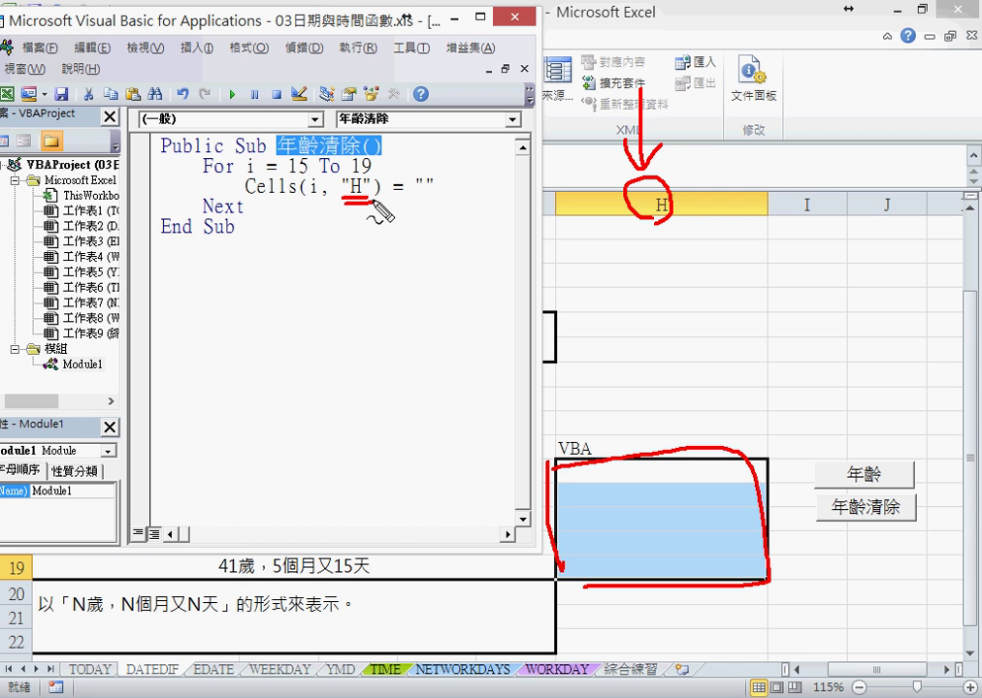
{"action": "left_click_drag", "start_coordinate": [432, 165], "coordinate": [446, 192]}
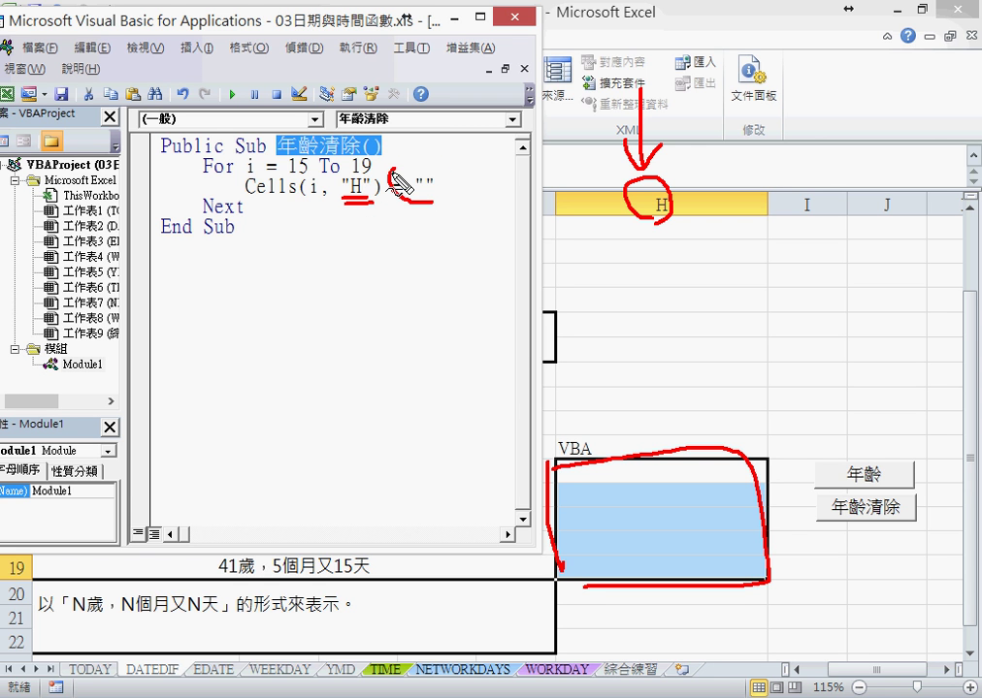
{"action": "mouse_move", "coordinate": [405, 273]}
{"action": "left_mouse_down"}
{"action": "mouse_move", "coordinate": [415, 289]}
{"action": "mouse_move", "coordinate": [430, 287]}
{"action": "left_mouse_up"}
{"action": "mouse_move", "coordinate": [427, 229]}
{"action": "left_mouse_down"}
{"action": "mouse_move", "coordinate": [463, 306]}
{"action": "mouse_move", "coordinate": [466, 264]}
{"action": "left_mouse_up"}
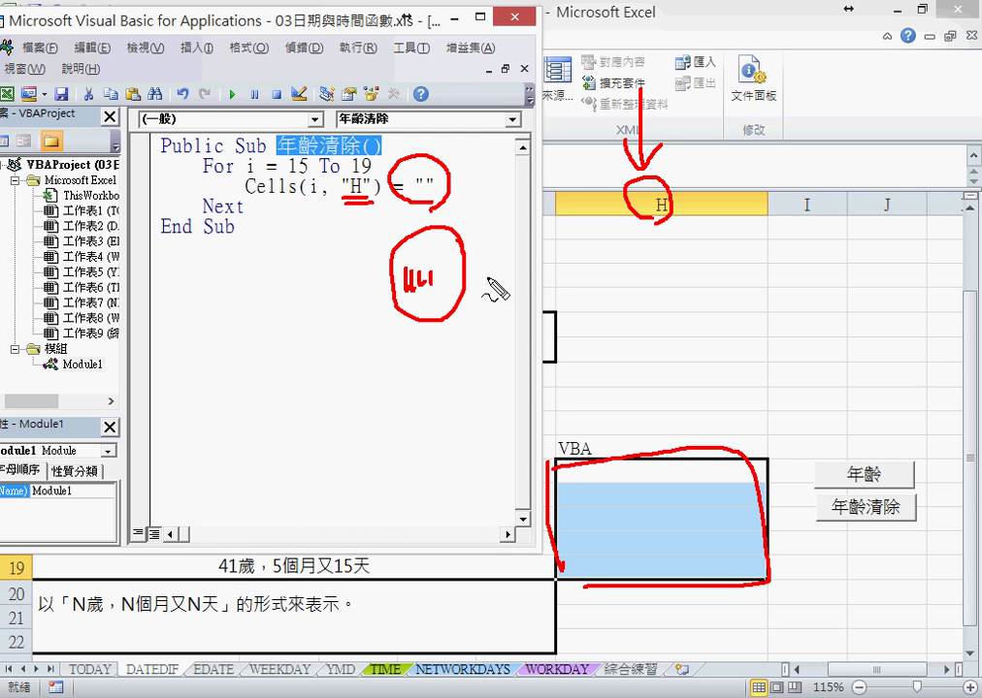
{"action": "mouse_move", "coordinate": [396, 209]}
{"action": "left_mouse_down"}
{"action": "mouse_move", "coordinate": [380, 258]}
{"action": "mouse_move", "coordinate": [322, 233]}
{"action": "left_mouse_up"}
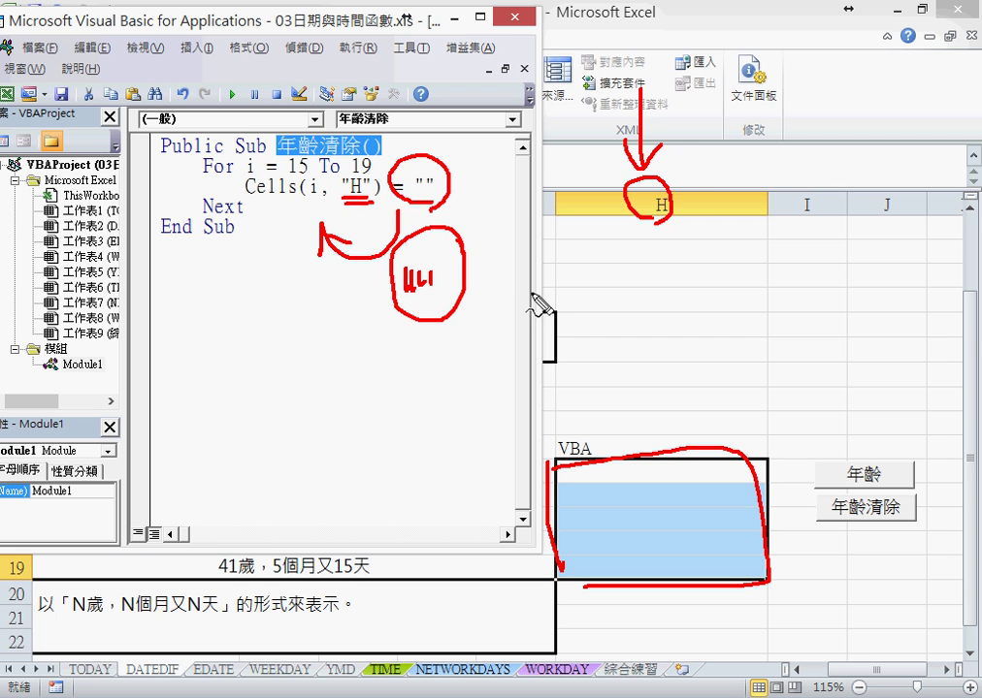
{"action": "key", "text": "Escape"}
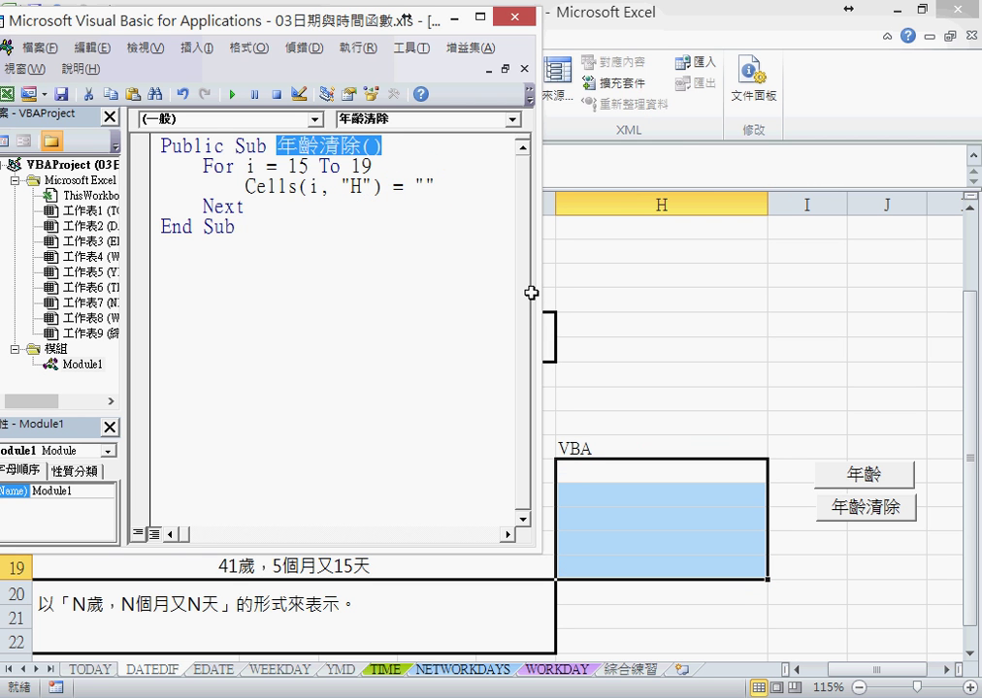
{"action": "left_click_drag", "start_coordinate": [268, 226], "coordinate": [159, 127]}
{"action": "key", "text": "ctrl+c"}
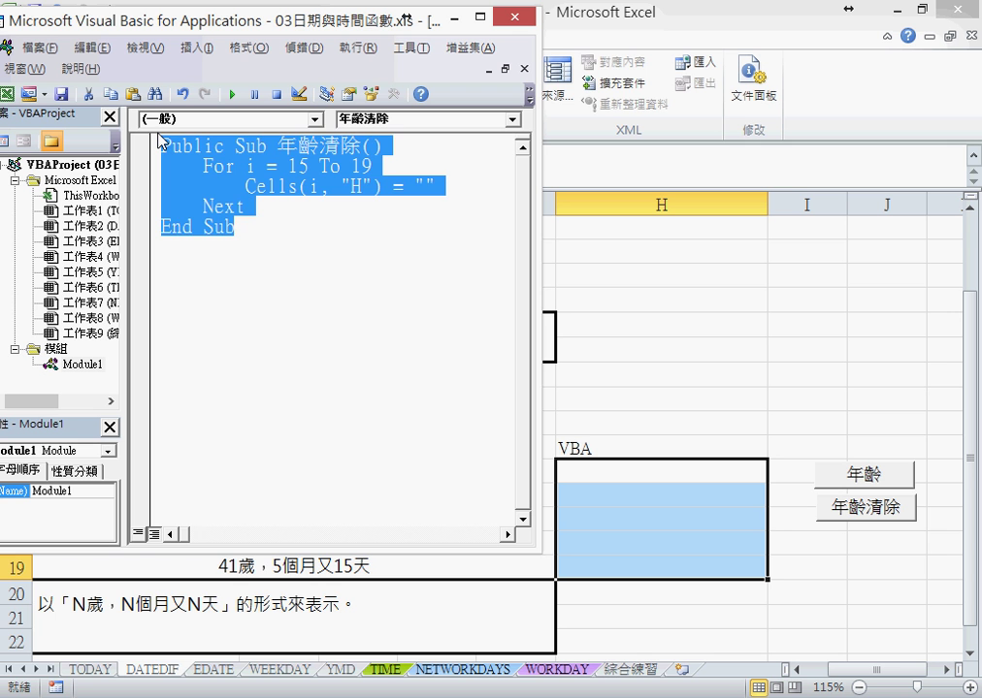
Paste a copy of 年齡清除 below it, rename it 年齡, and select its "" value.
{"action": "left_click", "coordinate": [232, 266]}
{"action": "key", "text": "ctrl+v"}
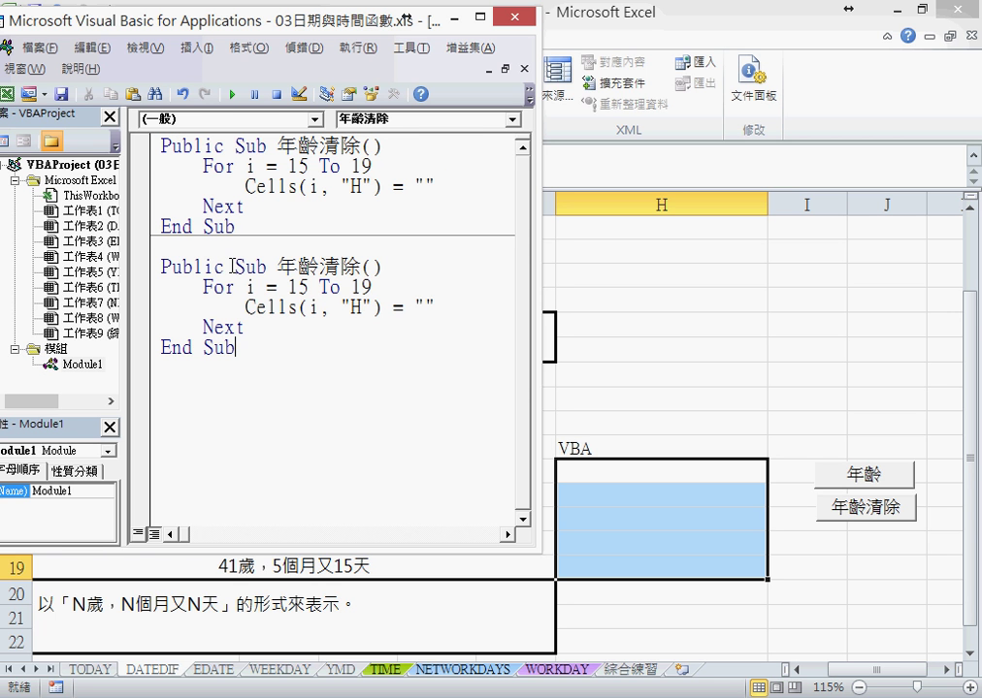
{"action": "left_click_drag", "start_coordinate": [318, 266], "coordinate": [361, 266]}
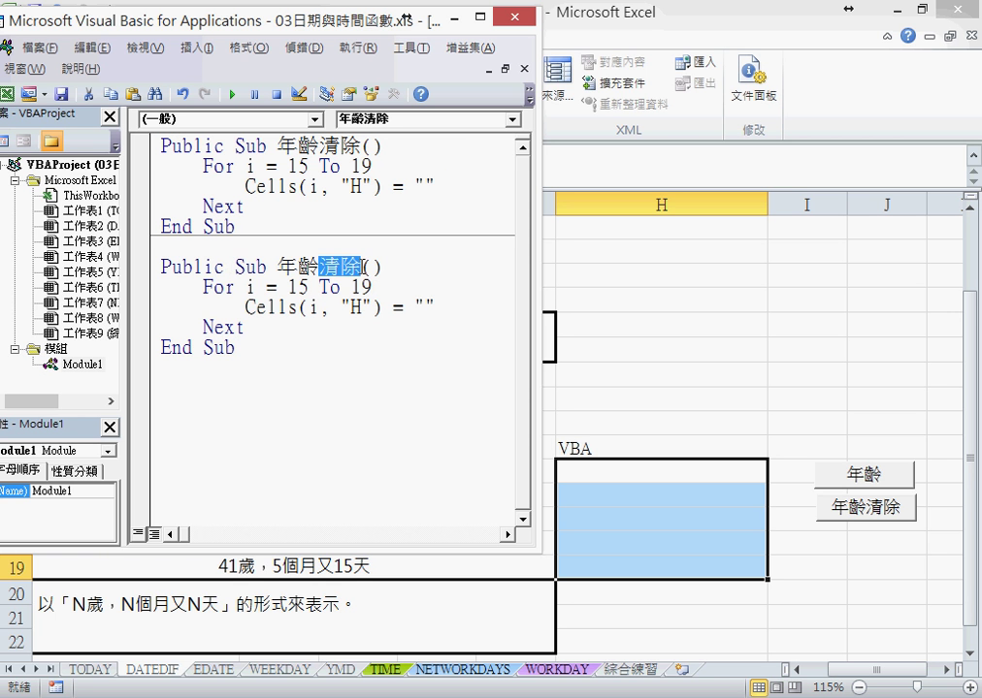
{"action": "key", "text": "Delete"}
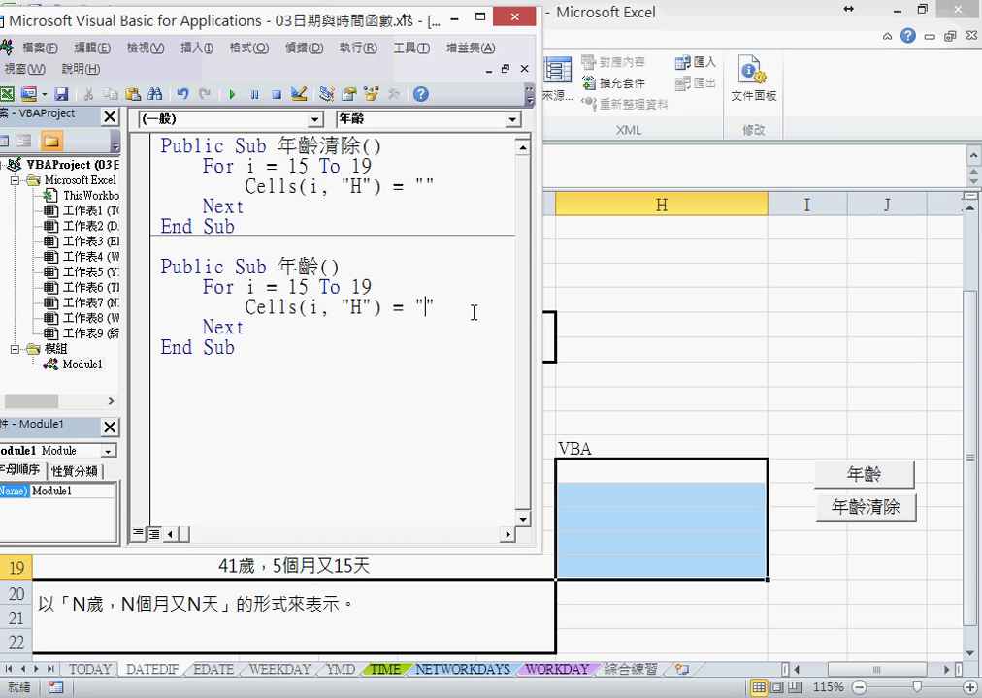
{"action": "left_click_drag", "start_coordinate": [435, 306], "coordinate": [422, 306]}
{"action": "double_click", "coordinate": [421, 307]}
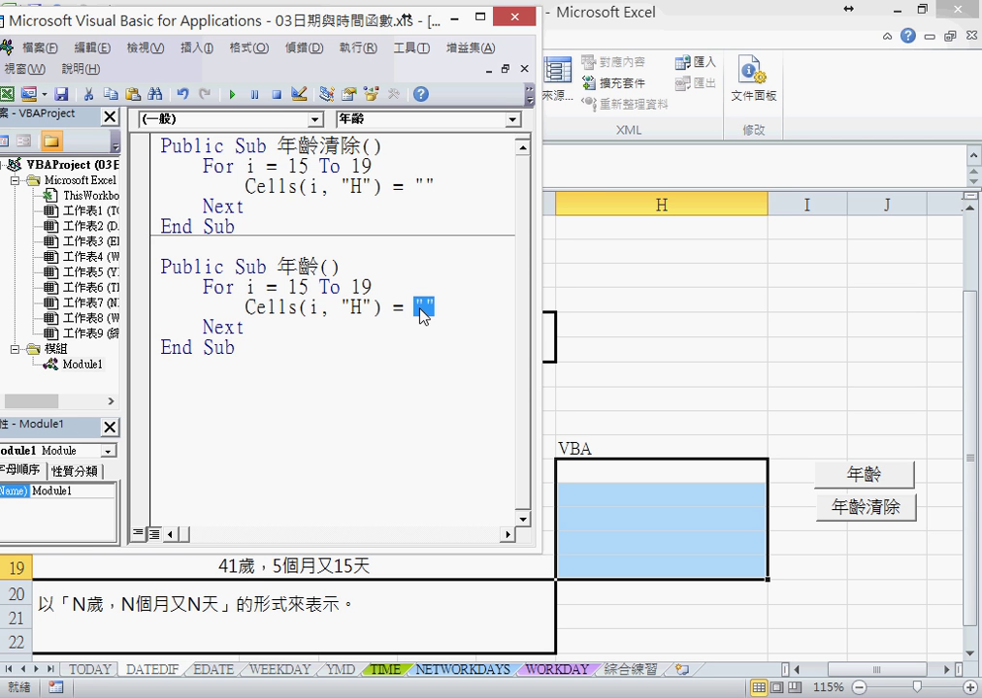
{"action": "left_click", "coordinate": [636, 471]}
Copy C15's DATEDIF age formula and paste it between the quotes in the 年齡 macro.
{"action": "left_click", "coordinate": [455, 478]}
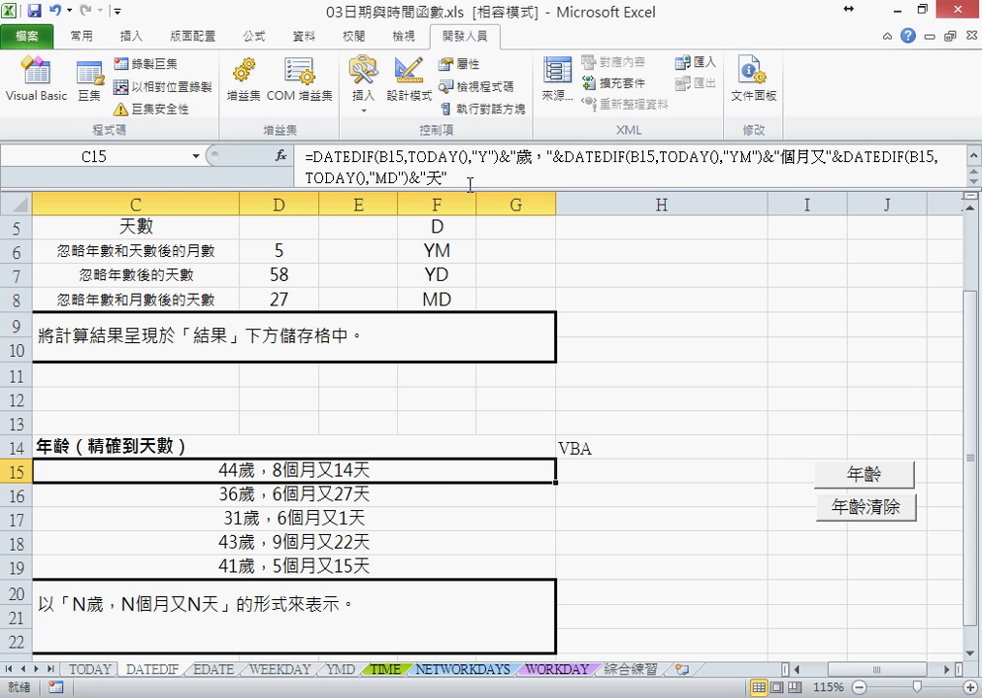
{"action": "left_click_drag", "start_coordinate": [430, 181], "coordinate": [296, 158]}
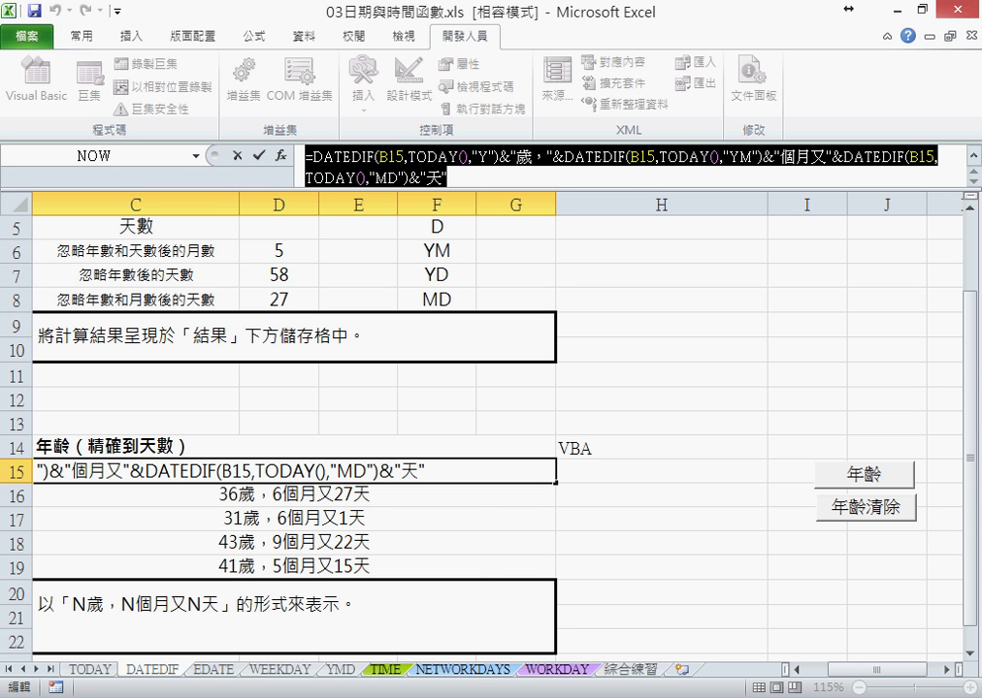
{"action": "left_click", "coordinate": [336, 618]}
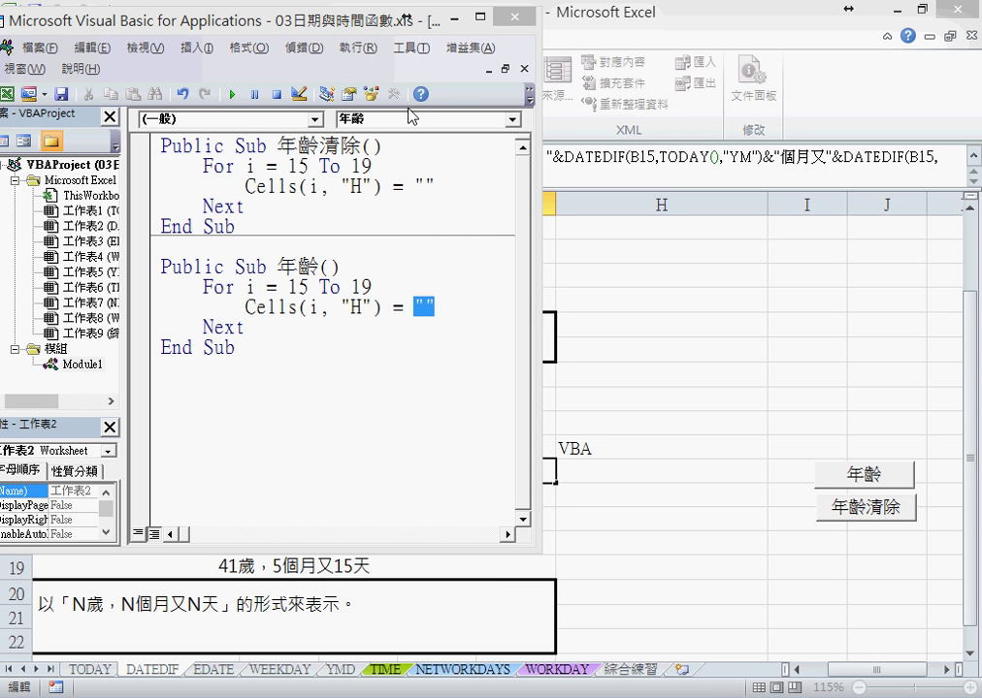
{"action": "left_click", "coordinate": [636, 167]}
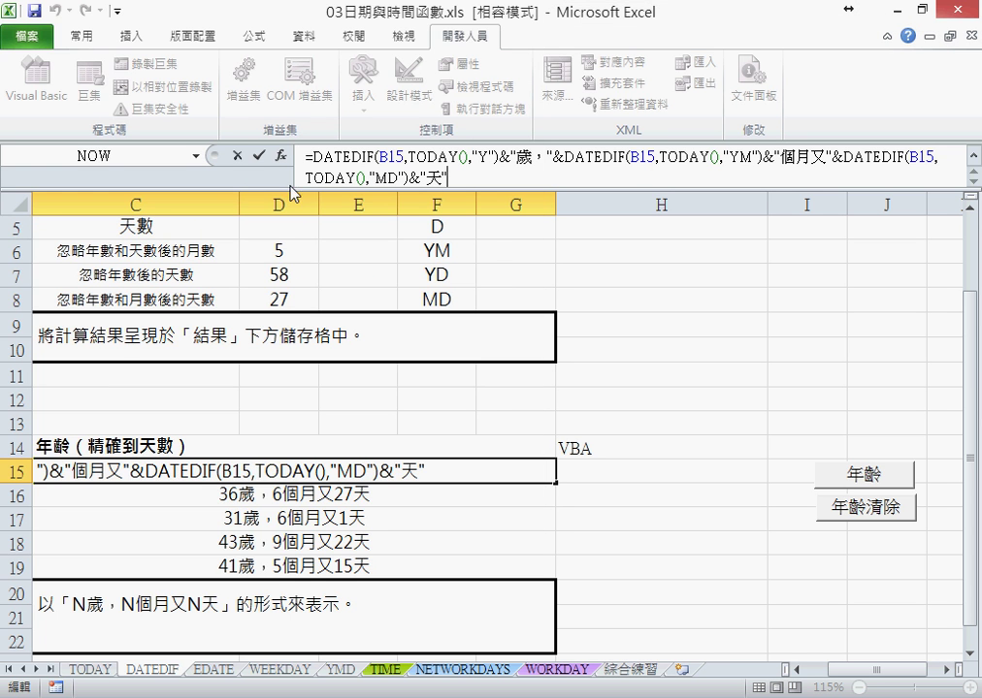
{"action": "left_click", "coordinate": [237, 156]}
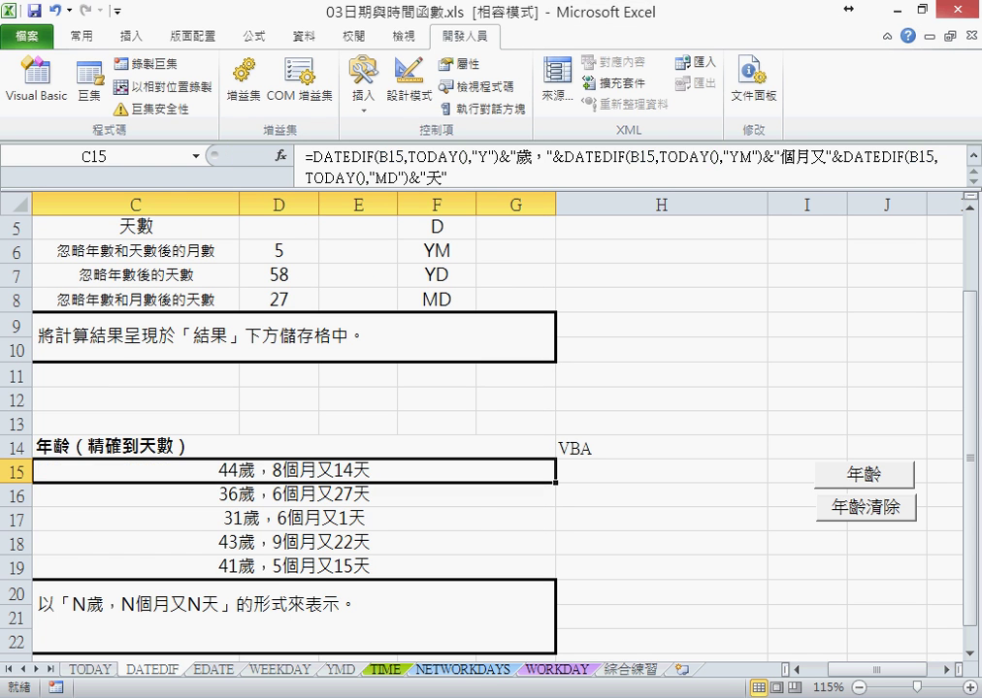
{"action": "left_click", "coordinate": [344, 616]}
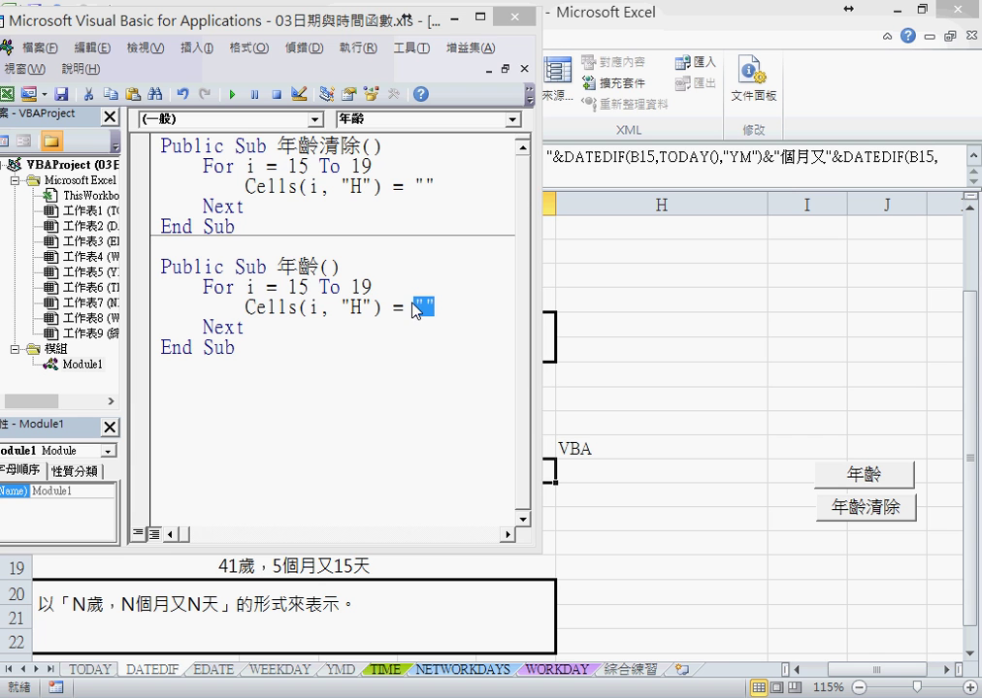
{"action": "left_click", "coordinate": [428, 303]}
{"action": "key", "text": "Left"}
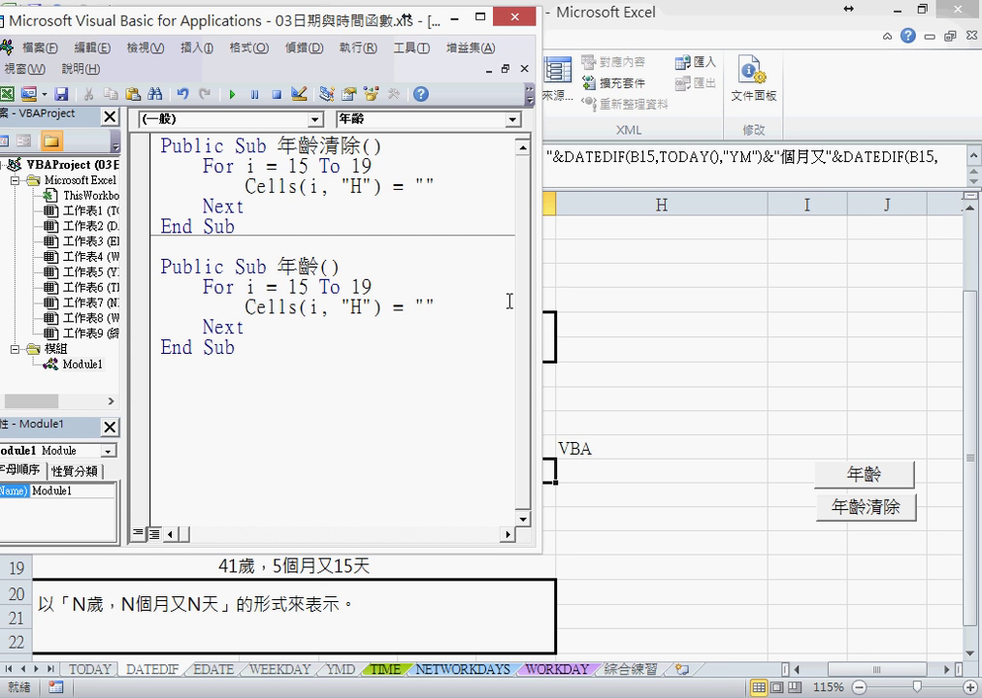
{"action": "key", "text": "ctrl+v"}
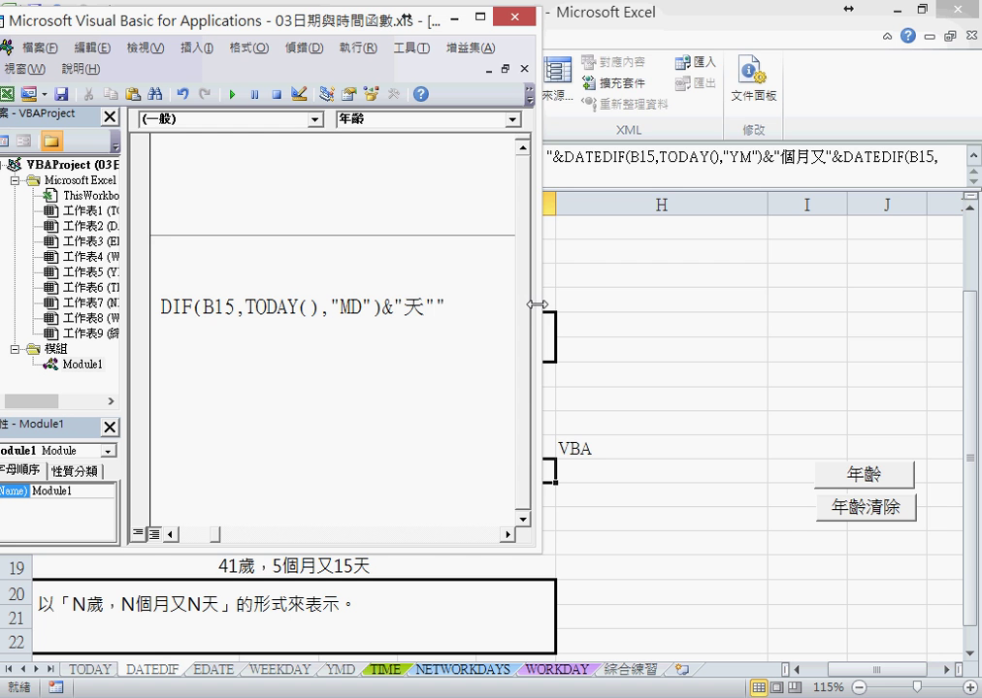
Widen the editor and select the quotes around the formula's "Y" argument.
{"action": "left_click_drag", "start_coordinate": [538, 304], "coordinate": [968, 263]}
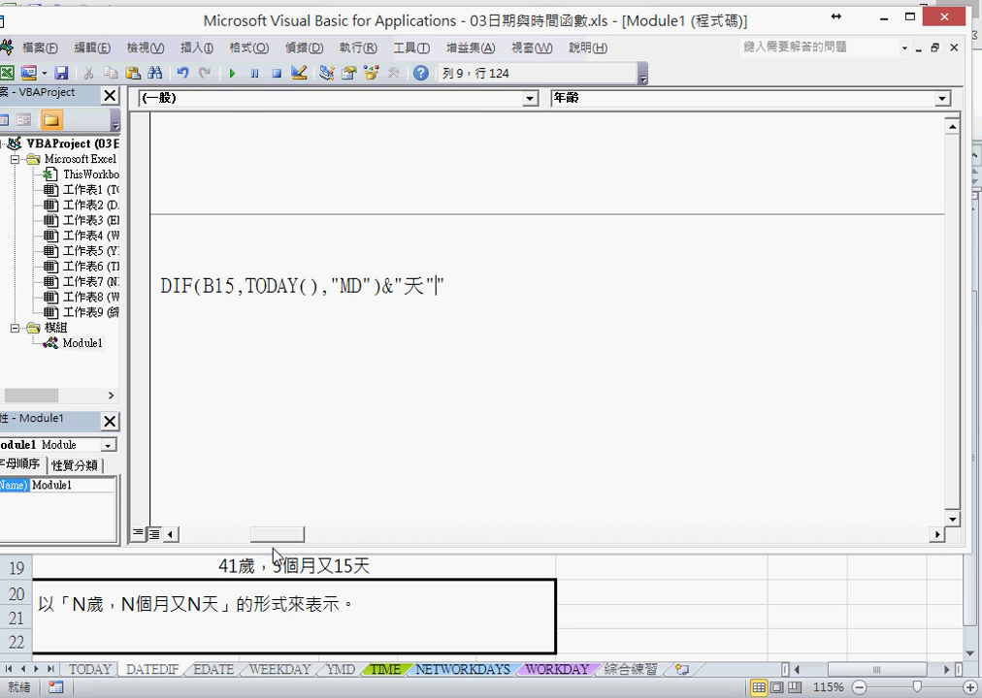
{"action": "left_click_drag", "start_coordinate": [278, 533], "coordinate": [200, 555]}
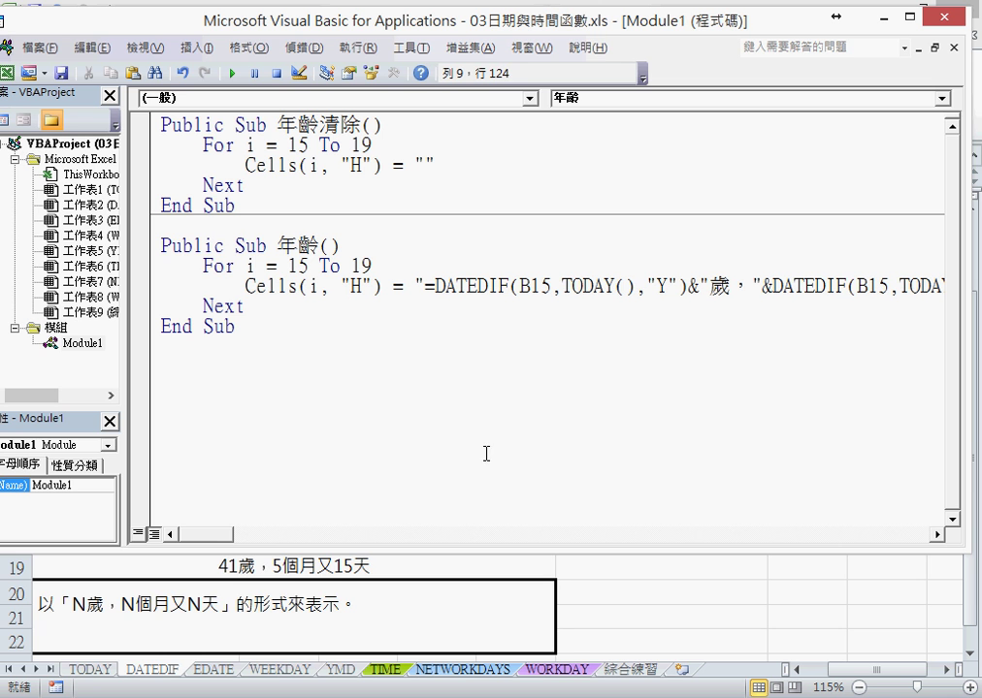
{"action": "left_click", "coordinate": [647, 286]}
{"action": "key", "text": "shift+Right"}
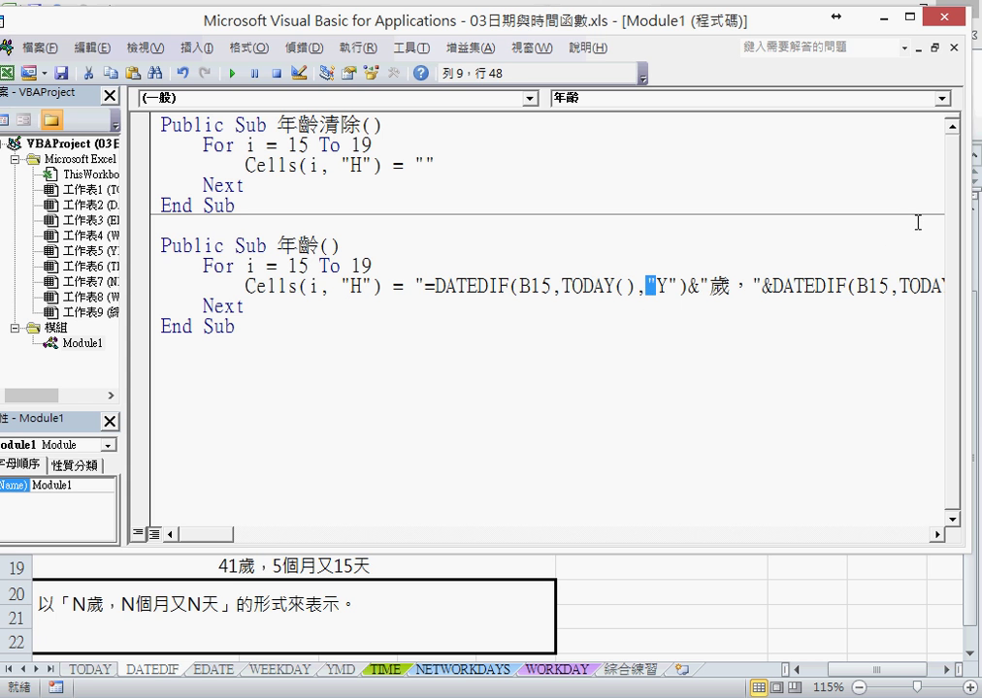
{"action": "left_click", "coordinate": [423, 287]}
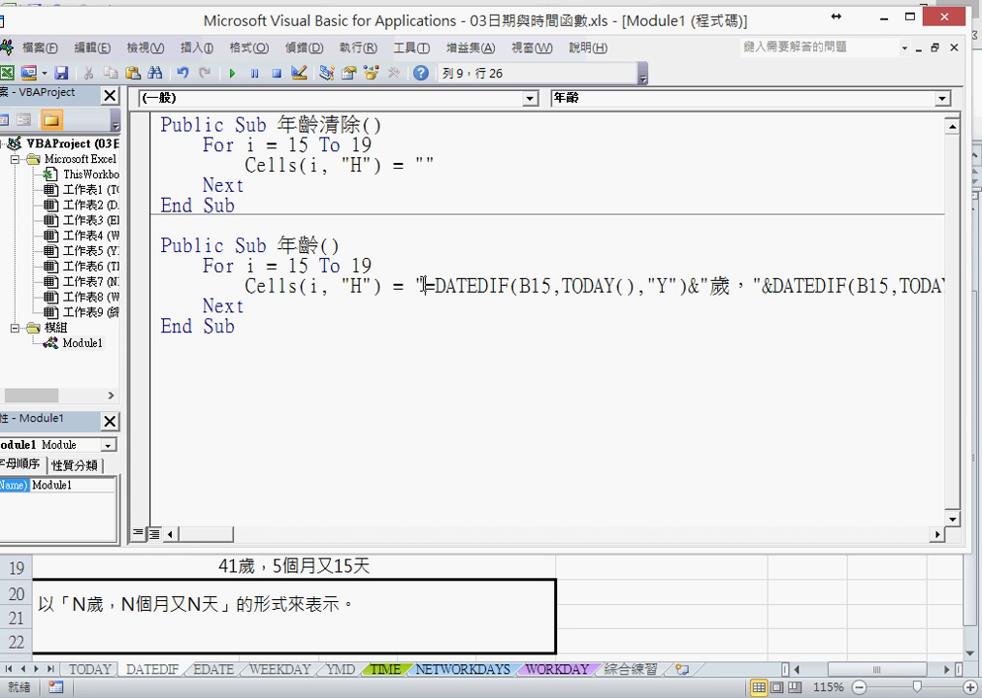
{"action": "key", "text": "shift+Left"}
{"action": "left_click", "coordinate": [648, 286]}
{"action": "key", "text": "shift+Right"}
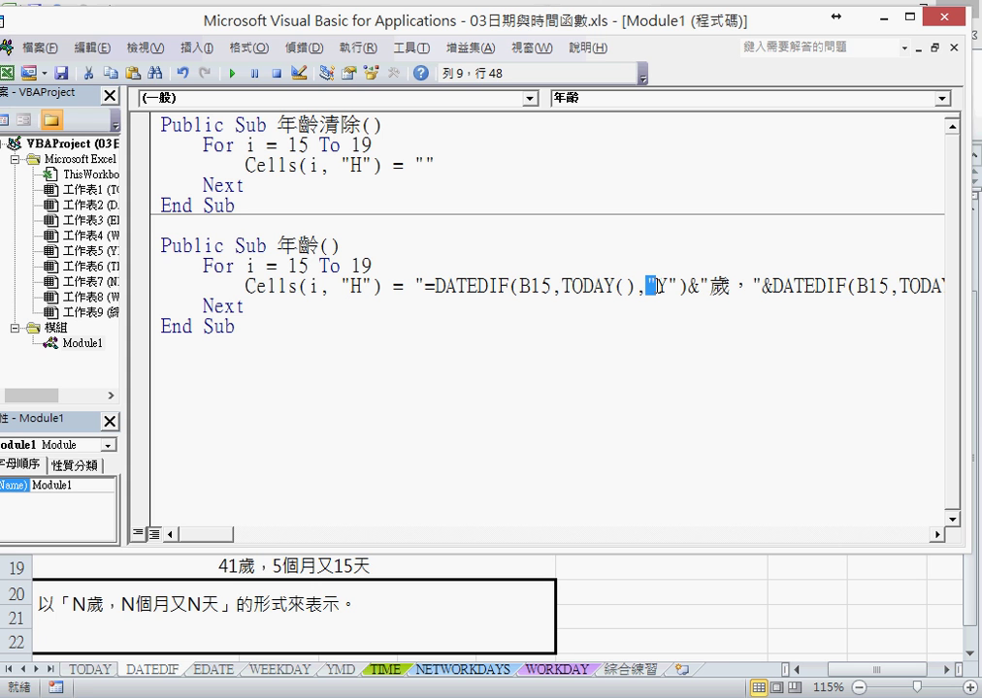
Try doubling the quotes around "Y", dismiss the compile error, and undo to remove the formula.
{"action": "left_click", "coordinate": [661, 287]}
{"action": "type", "text": "\""}
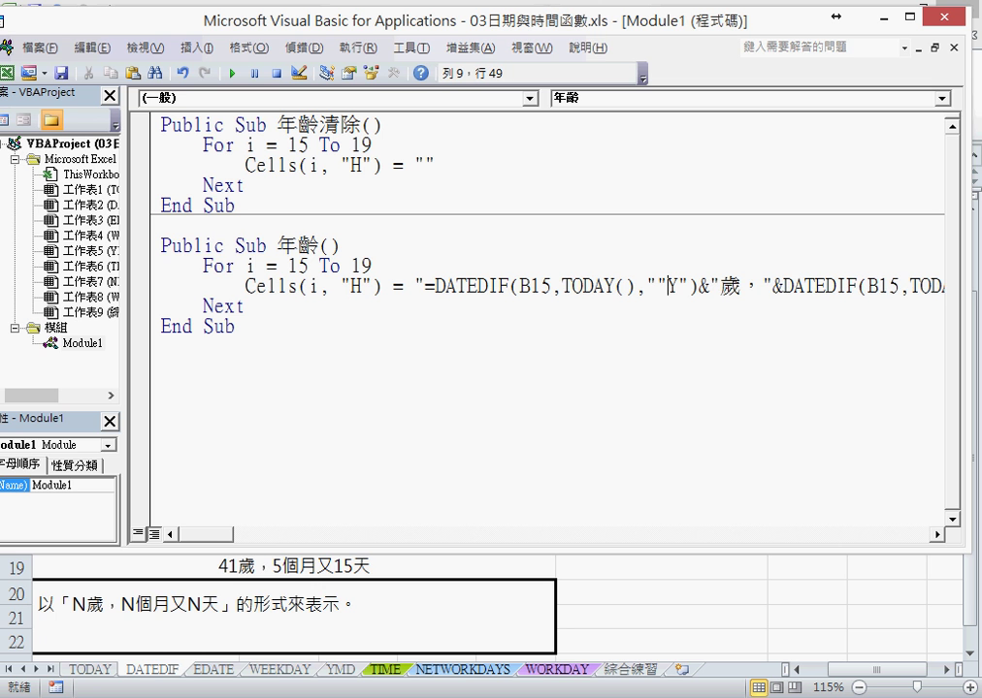
{"action": "key", "text": "Right"}
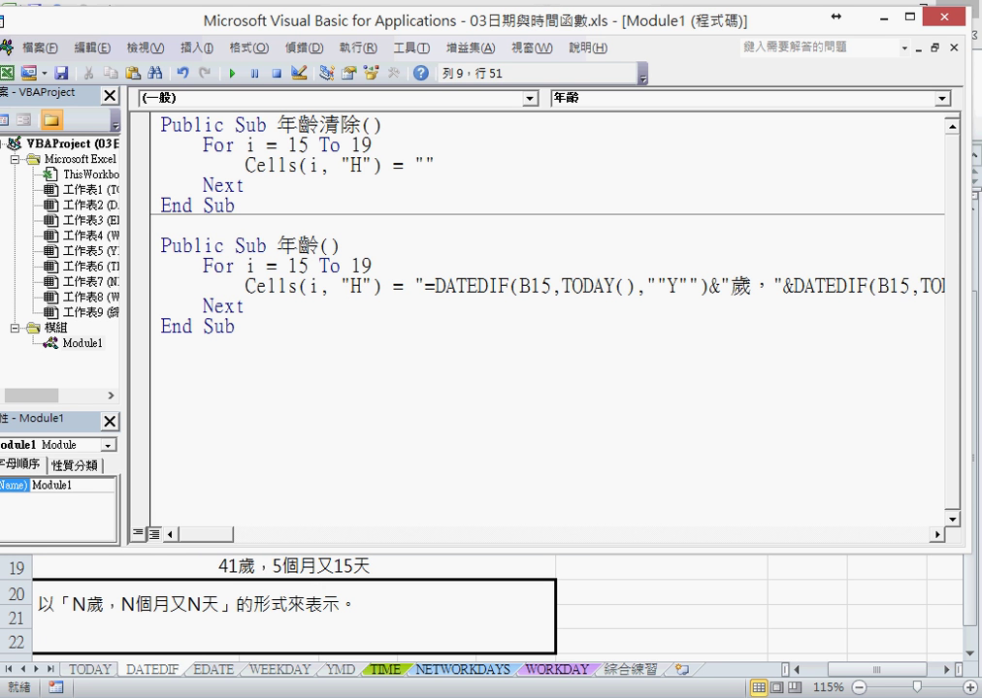
{"action": "left_click", "coordinate": [586, 383]}
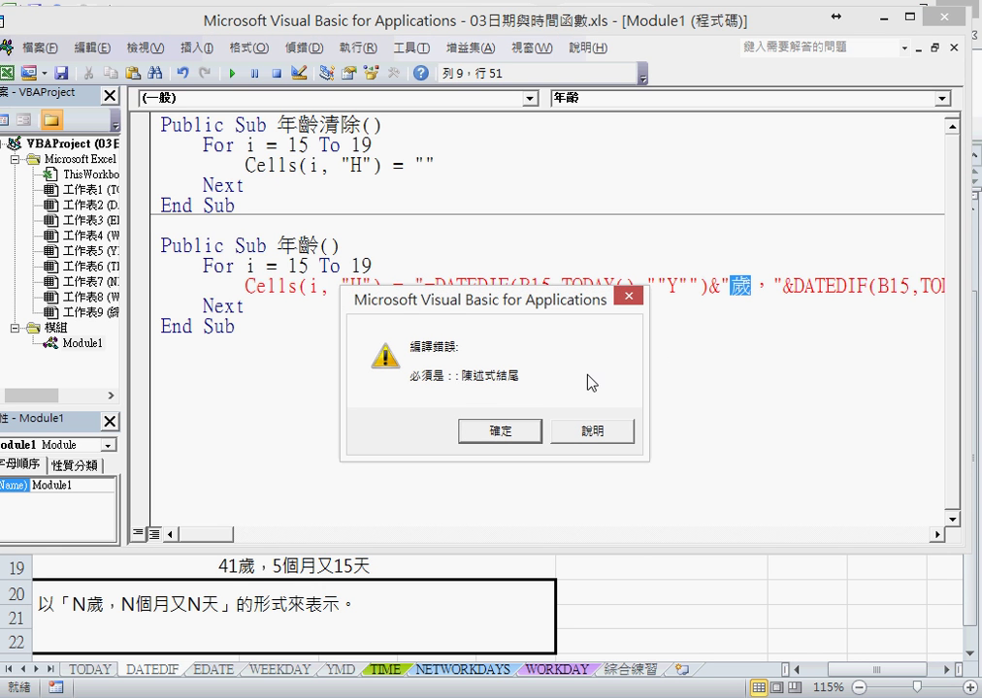
{"action": "left_click", "coordinate": [628, 296]}
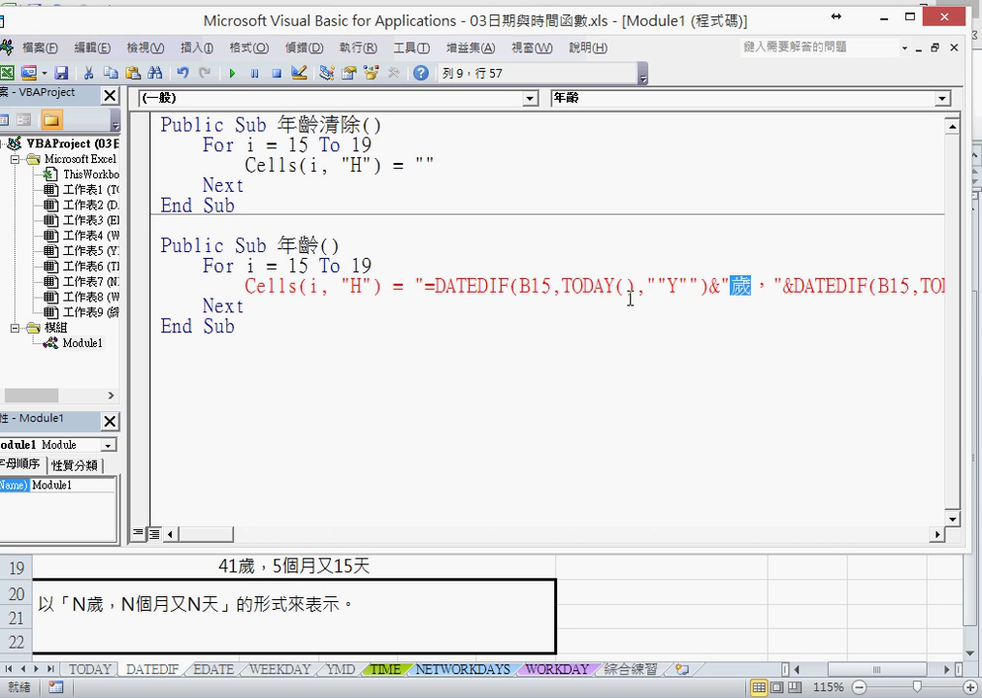
{"action": "key", "text": "Left"}
{"action": "key", "text": "Left"}
{"action": "key", "text": "Left"}
{"action": "key", "text": "BackSpace"}
{"action": "key", "text": "Left"}
{"action": "key", "text": "BackSpace"}
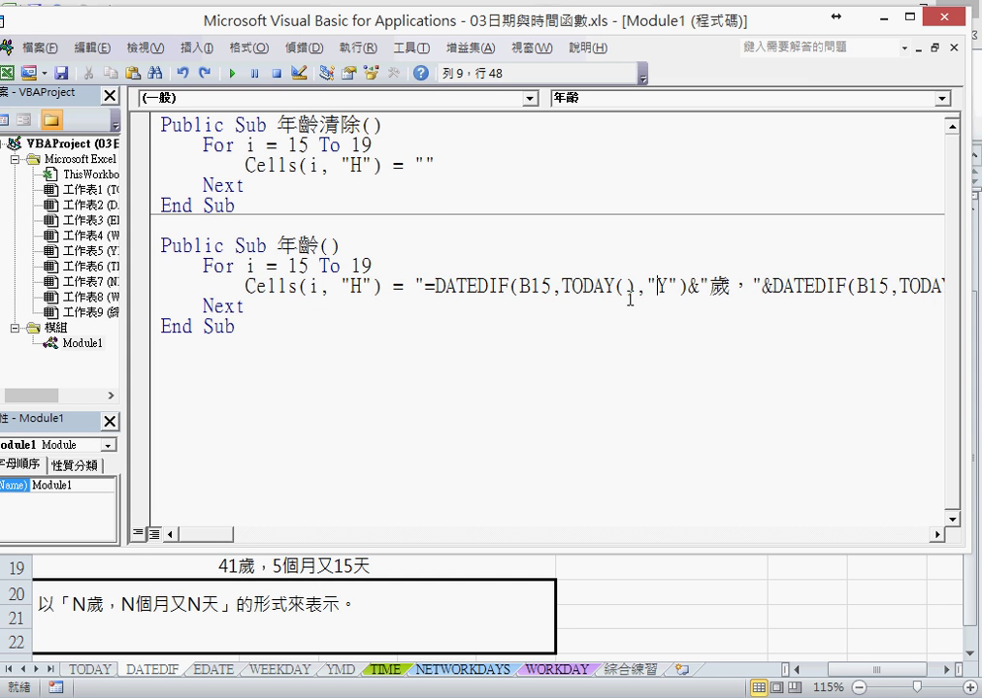
{"action": "key", "text": "ctrl+z"}
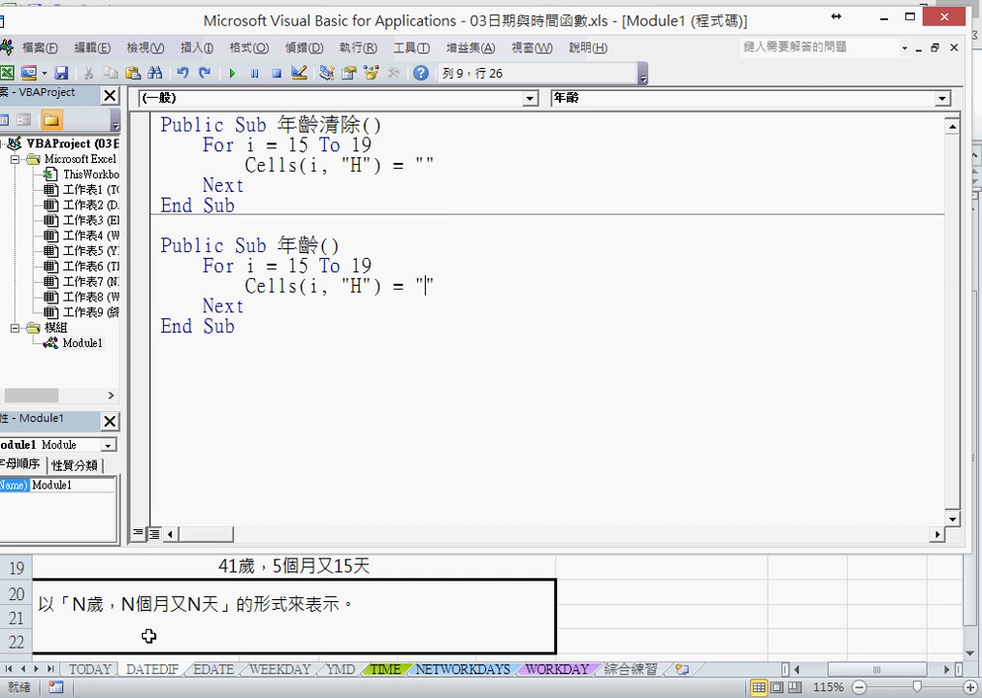
Open Notepad and paste the DATEDIF age formula into it.
{"action": "key", "text": "super"}
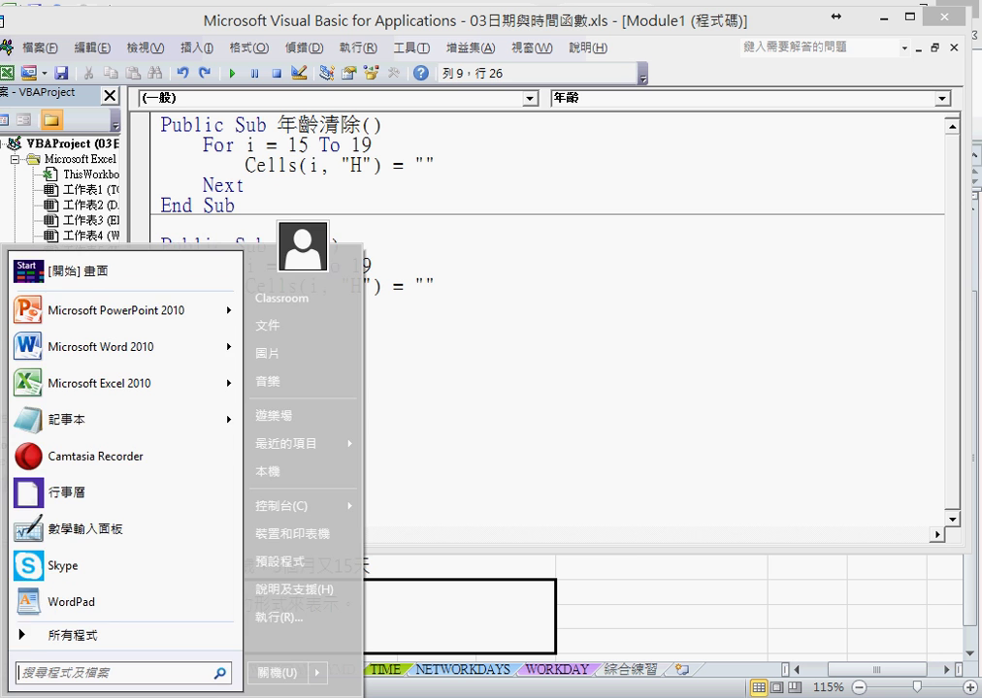
{"action": "key", "text": "Escape"}
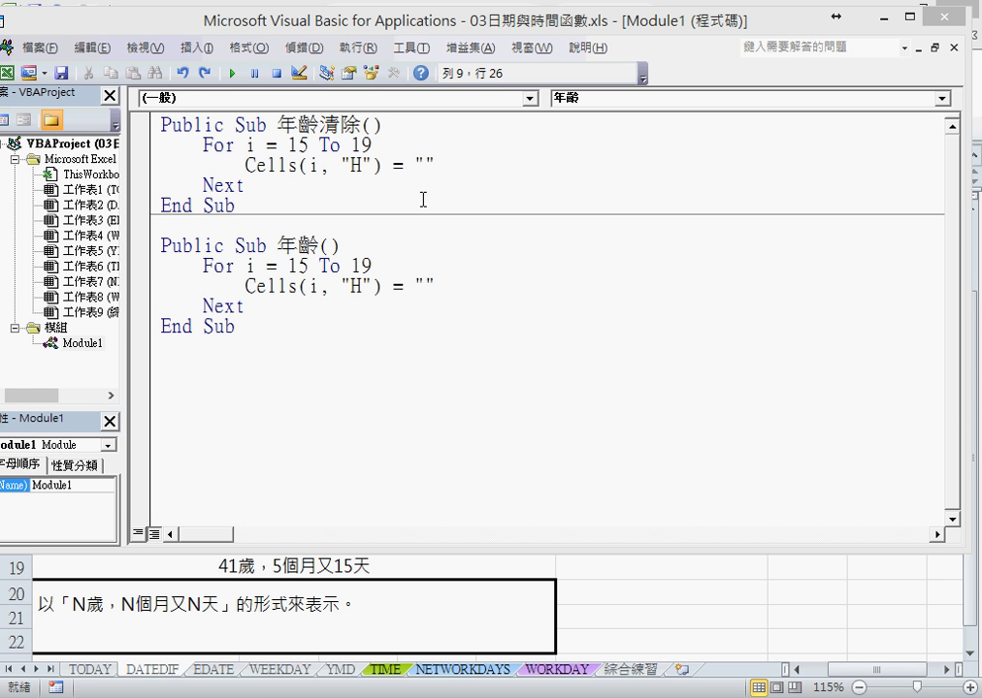
{"action": "right_click", "coordinate": [396, 225]}
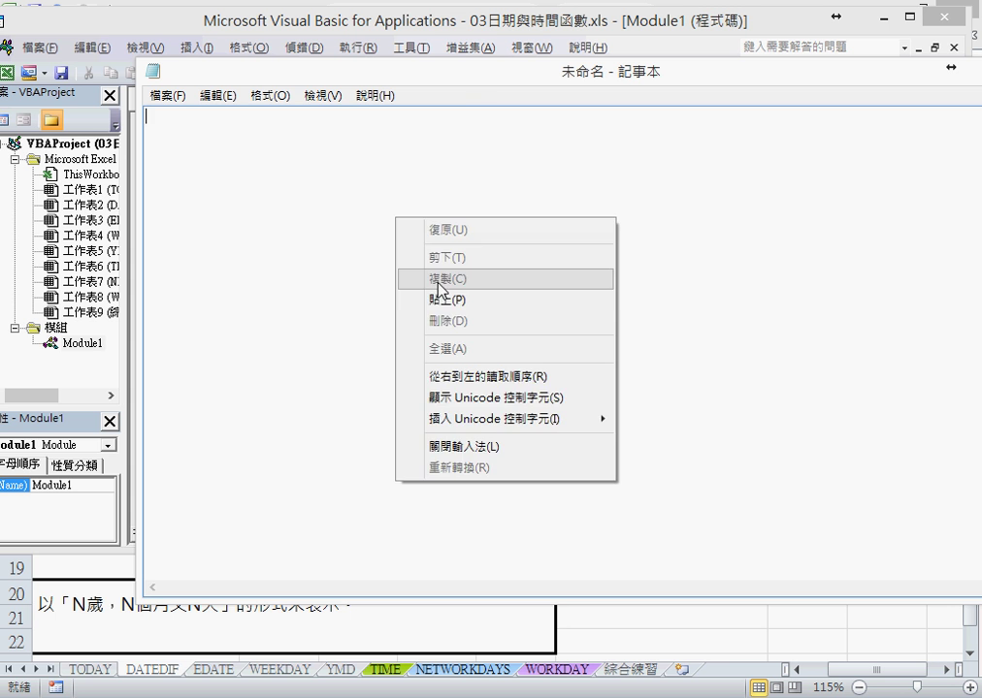
{"action": "left_click", "coordinate": [438, 299]}
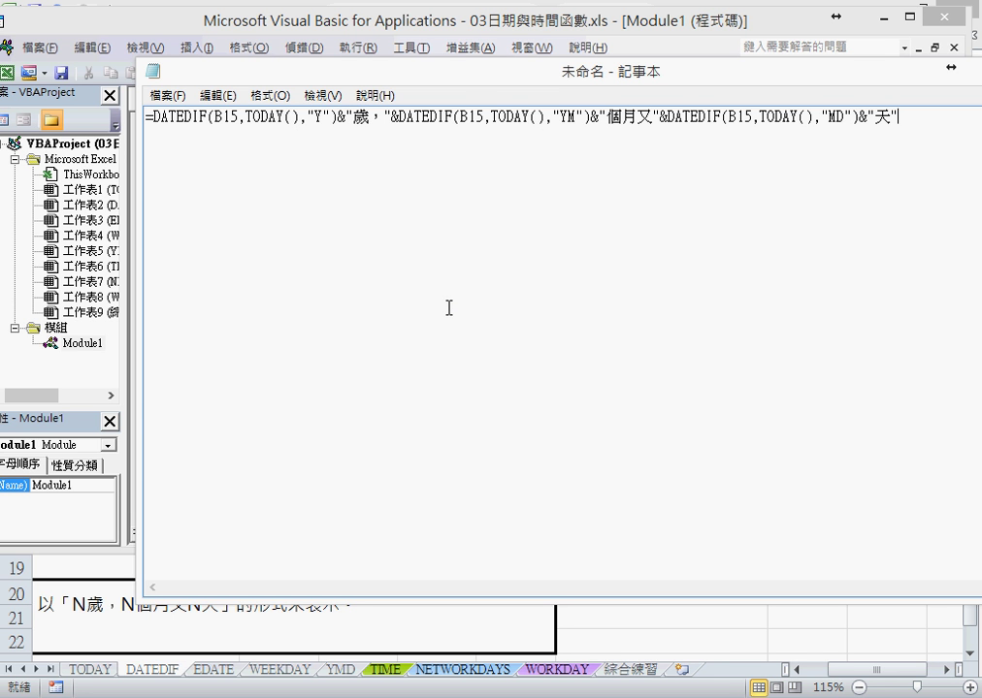
Replace all " with "" in the formula, select it all, and minimize Notepad.
{"action": "left_click", "coordinate": [216, 95]}
{"action": "left_click", "coordinate": [287, 280]}
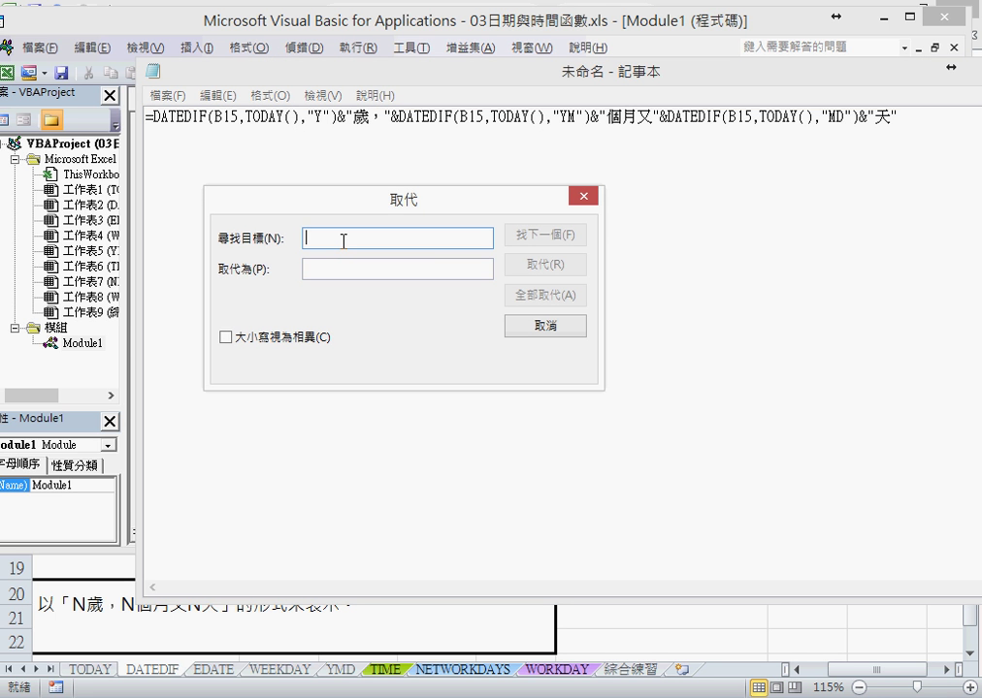
{"action": "type", "text": "\""}
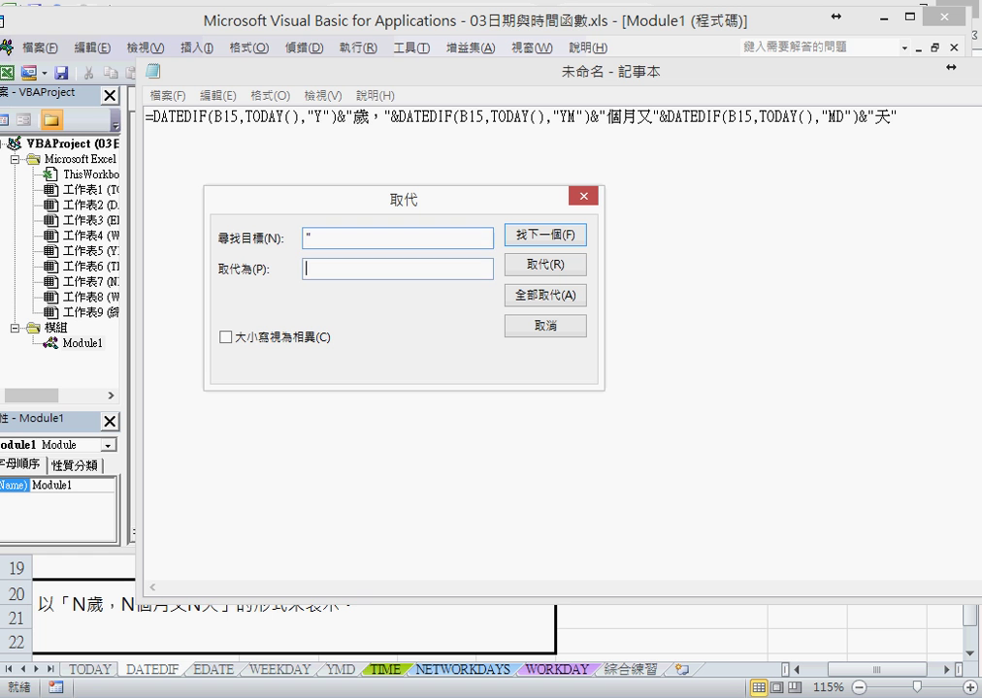
{"action": "type", "text": "\"\""}
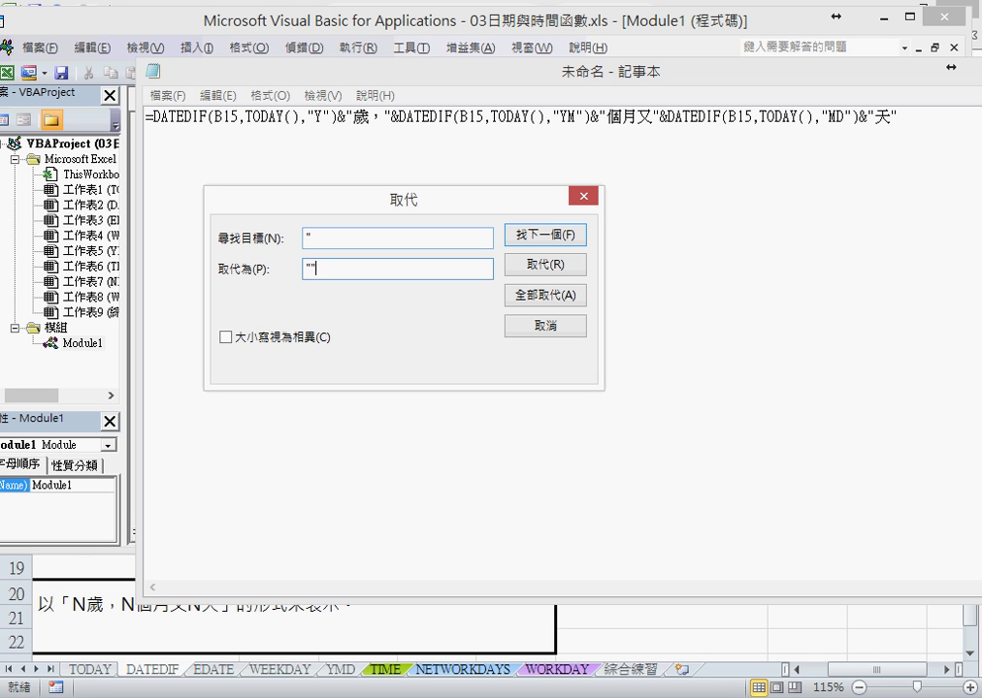
{"action": "left_click", "coordinate": [545, 296]}
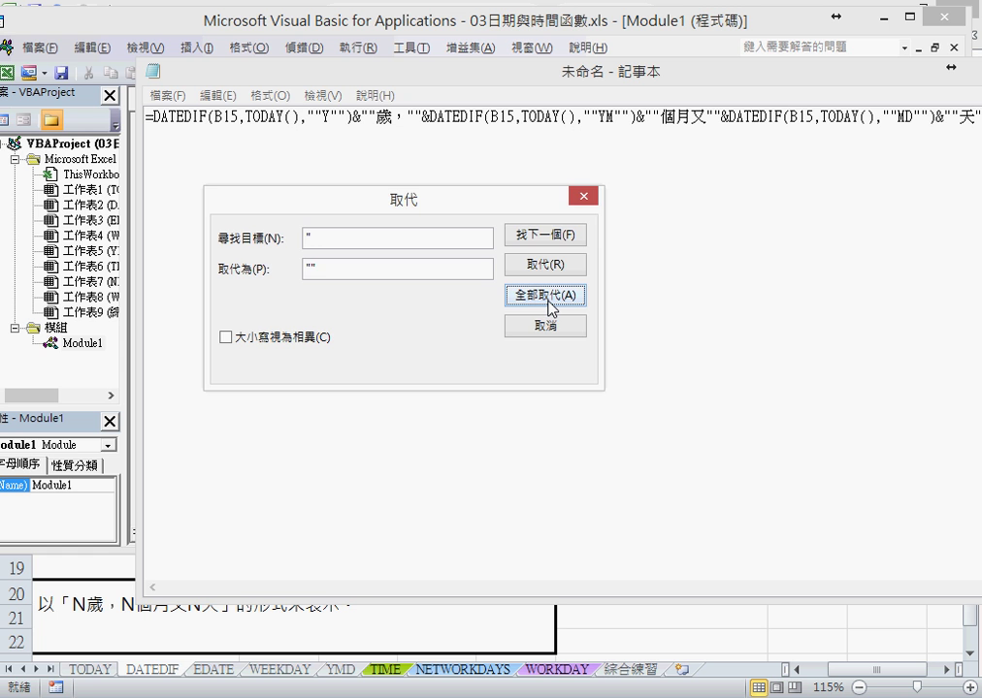
{"action": "left_click", "coordinate": [560, 330]}
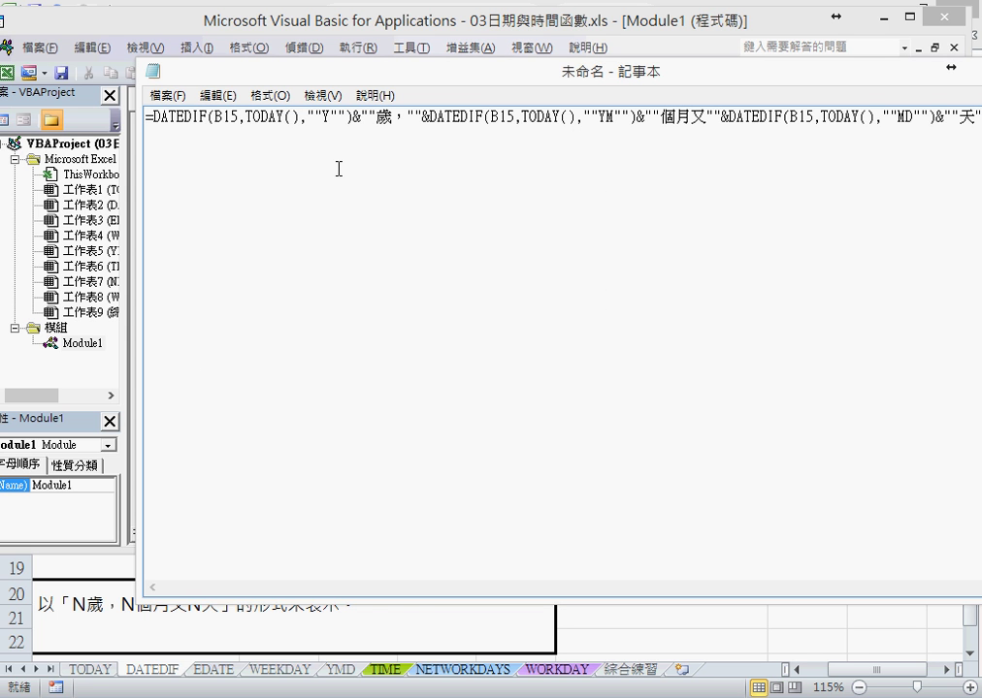
{"action": "key", "text": "ctrl+a"}
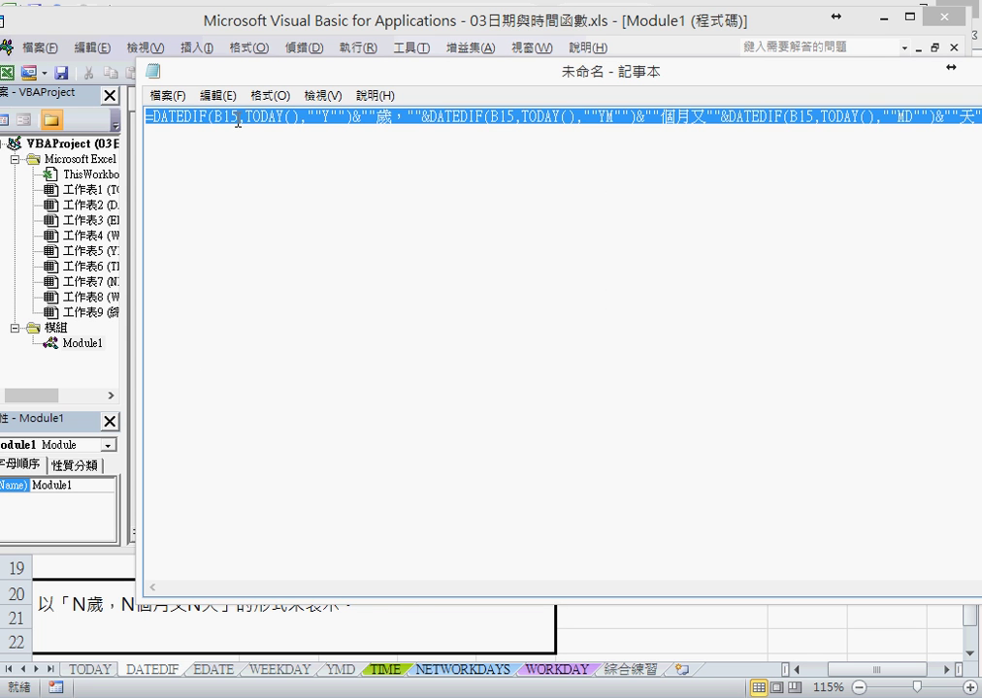
{"action": "left_click", "coordinate": [936, 68]}
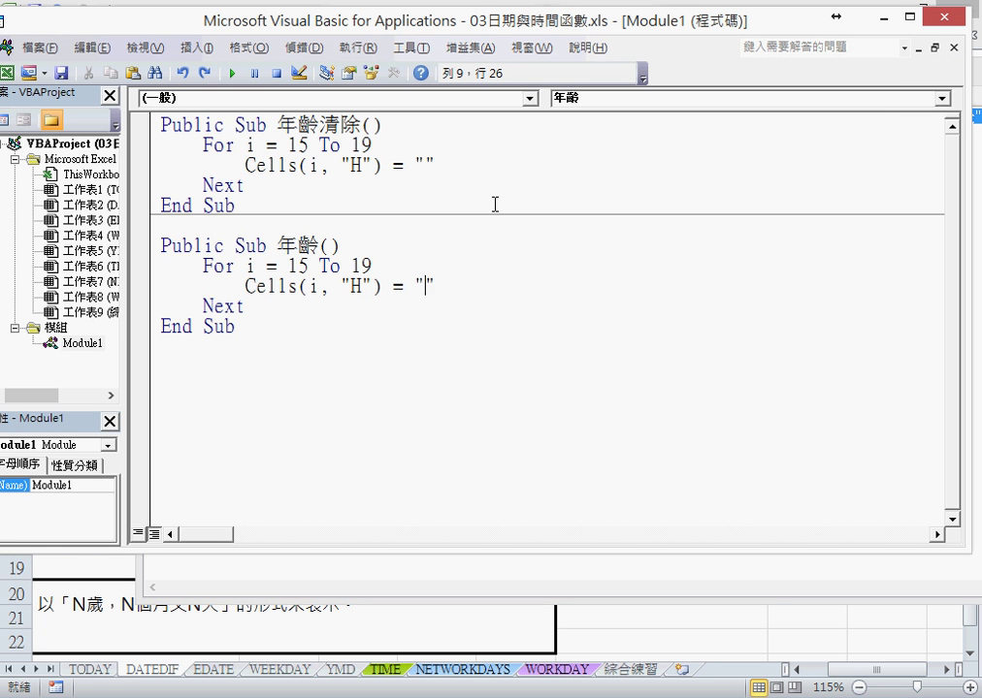
Paste the quote-doubled DATEDIF formula into Cells(i, "H") = "" in Sub 年齡.
{"action": "key", "text": "ctrl+v"}
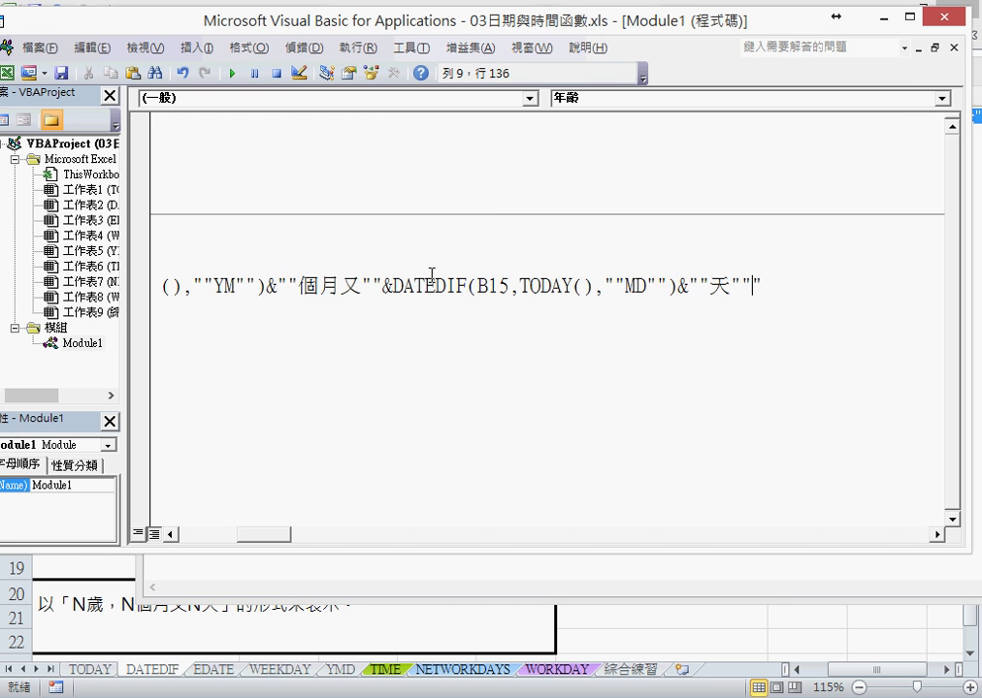
{"action": "key", "text": "Down"}
{"action": "key", "text": "Down"}
{"action": "key", "text": "Down"}
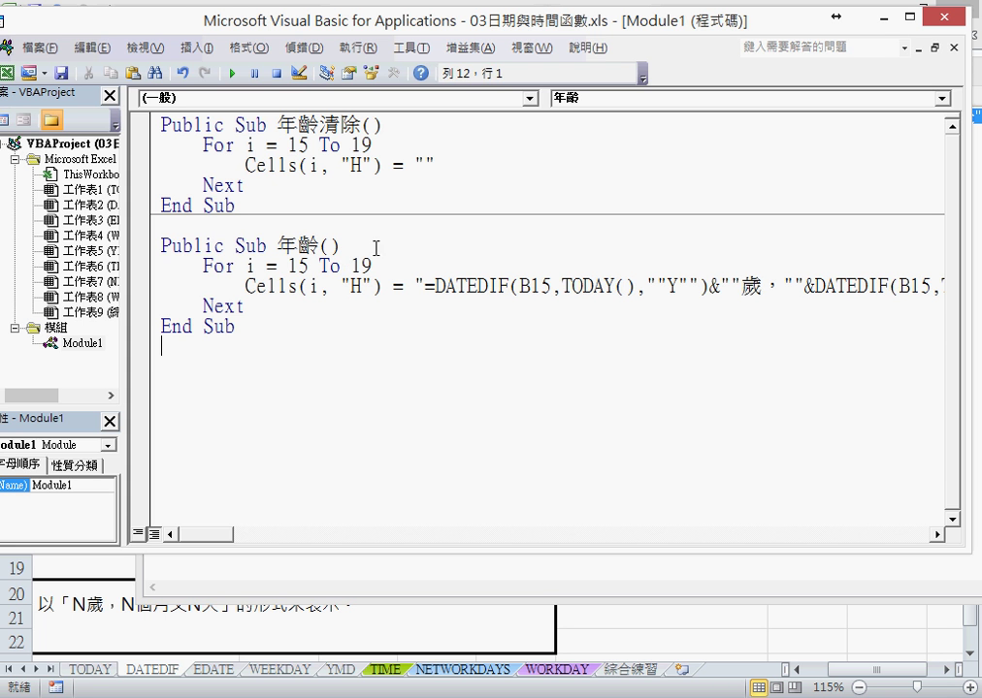
{"action": "left_click_drag", "start_coordinate": [449, 26], "coordinate": [287, 86]}
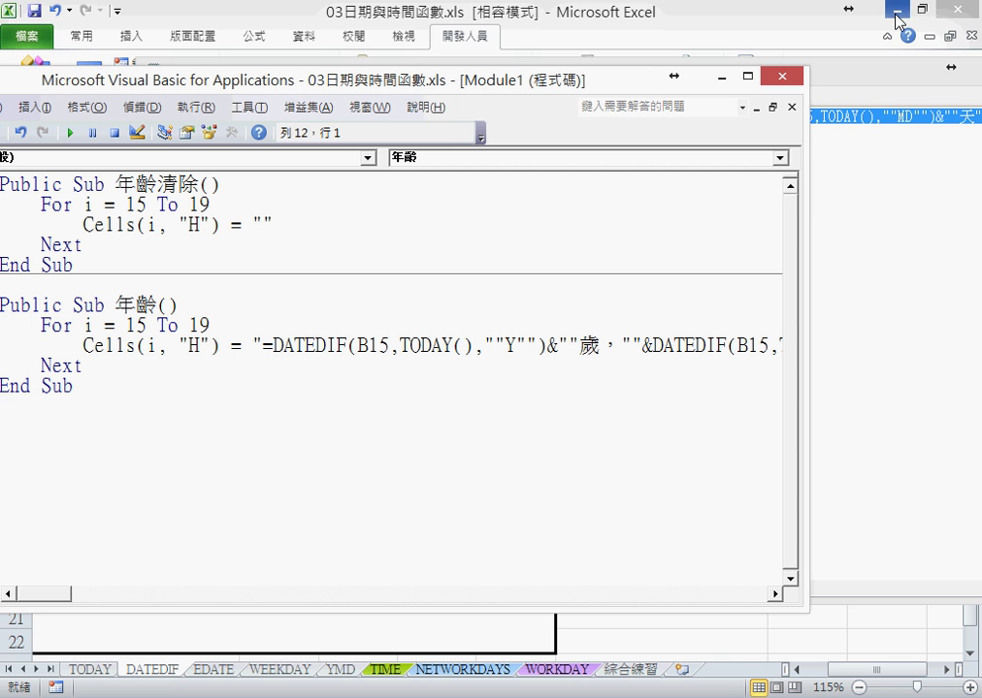
Rearrange the Excel, Notepad, File Explorer and VBA windows so code and sheet both show.
{"action": "left_click", "coordinate": [896, 12]}
{"action": "mouse_move", "coordinate": [427, 92]}
{"action": "left_mouse_down"}
{"action": "mouse_move", "coordinate": [805, 63]}
{"action": "mouse_move", "coordinate": [813, 166]}
{"action": "mouse_move", "coordinate": [730, 175]}
{"action": "left_mouse_up"}
{"action": "left_click", "coordinate": [723, 76]}
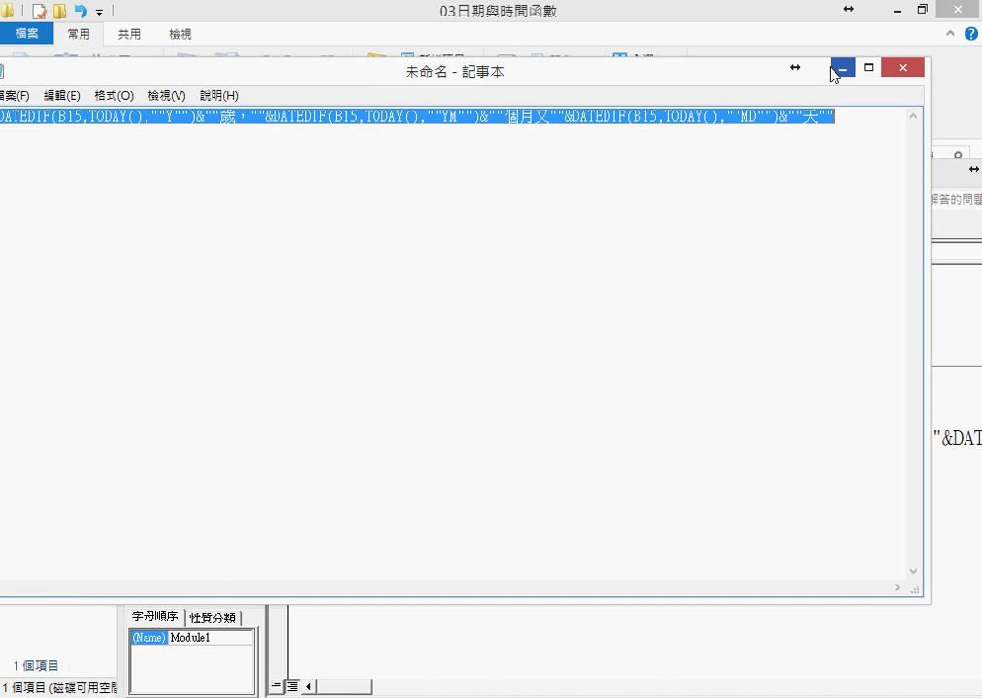
{"action": "left_click", "coordinate": [856, 69]}
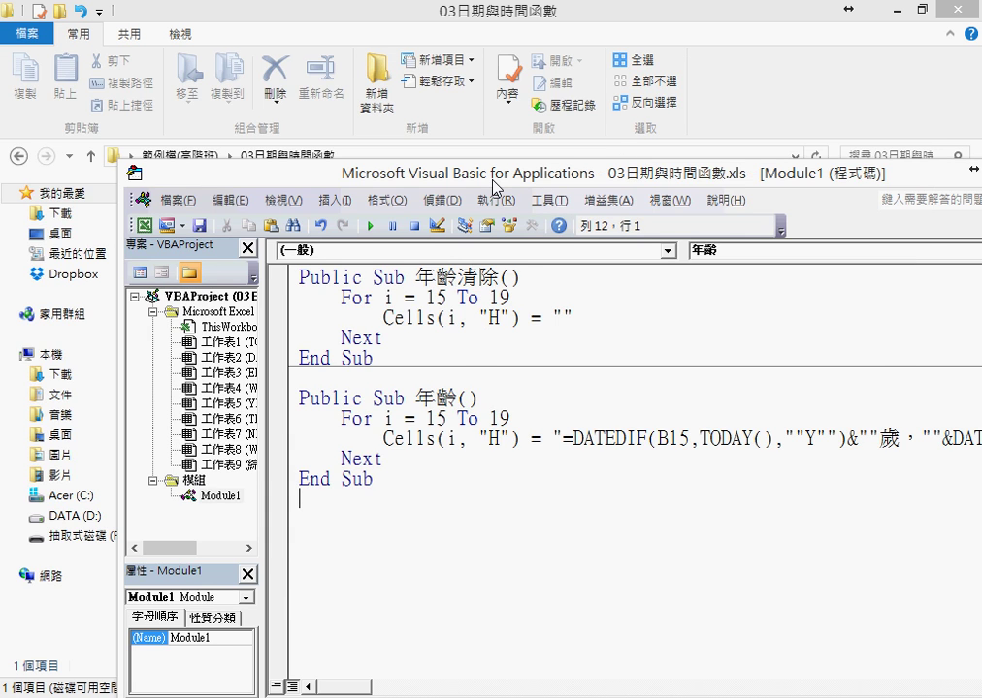
{"action": "left_click_drag", "start_coordinate": [496, 187], "coordinate": [93, 95]}
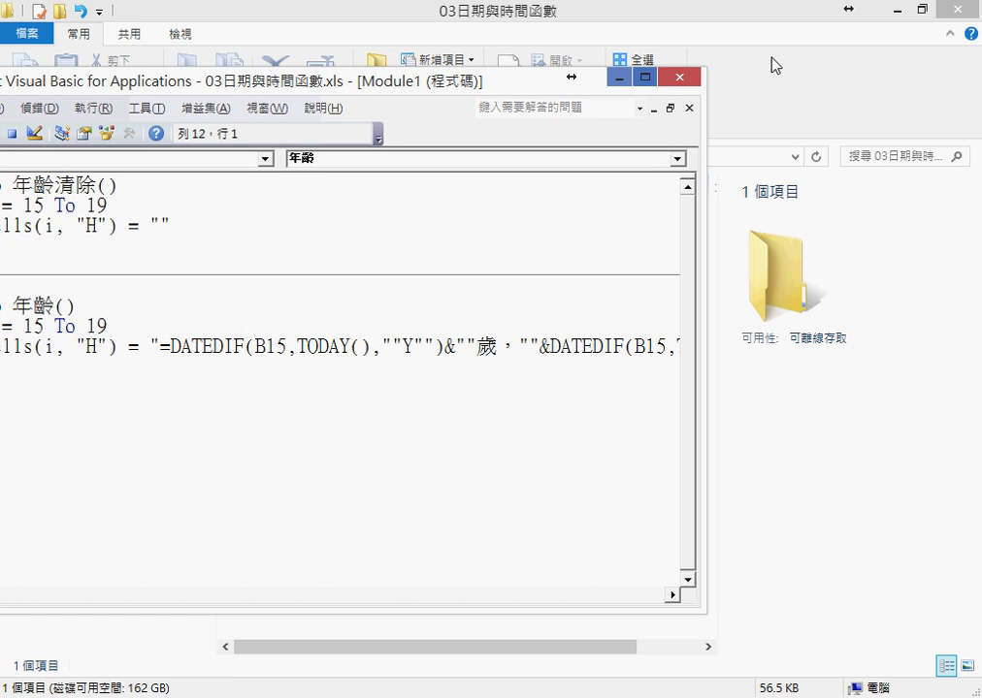
{"action": "left_click", "coordinate": [894, 9]}
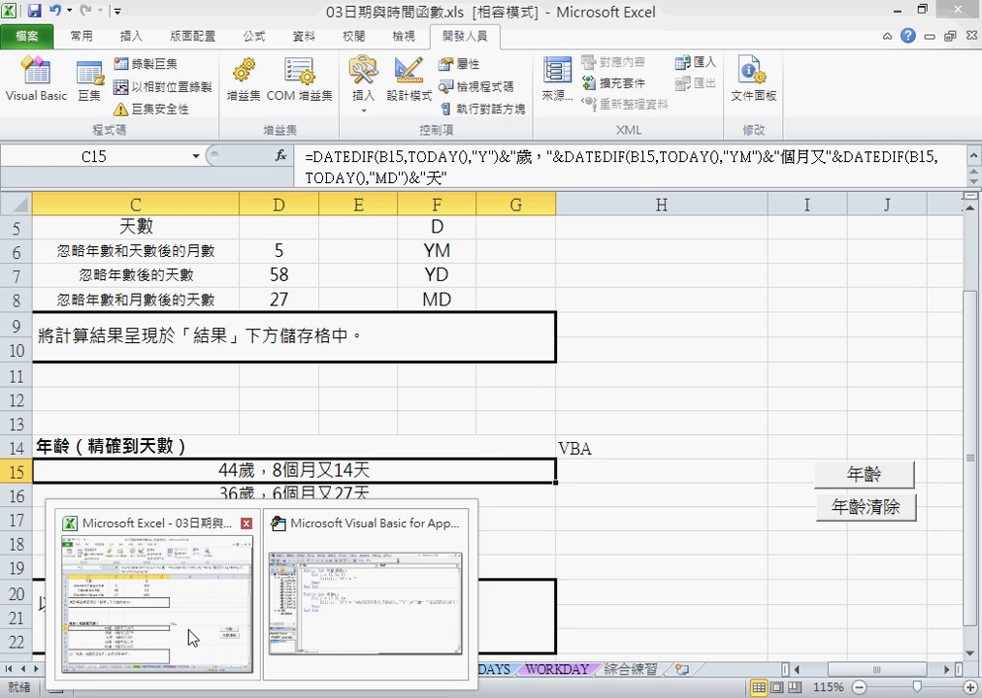
{"action": "left_click", "coordinate": [194, 638]}
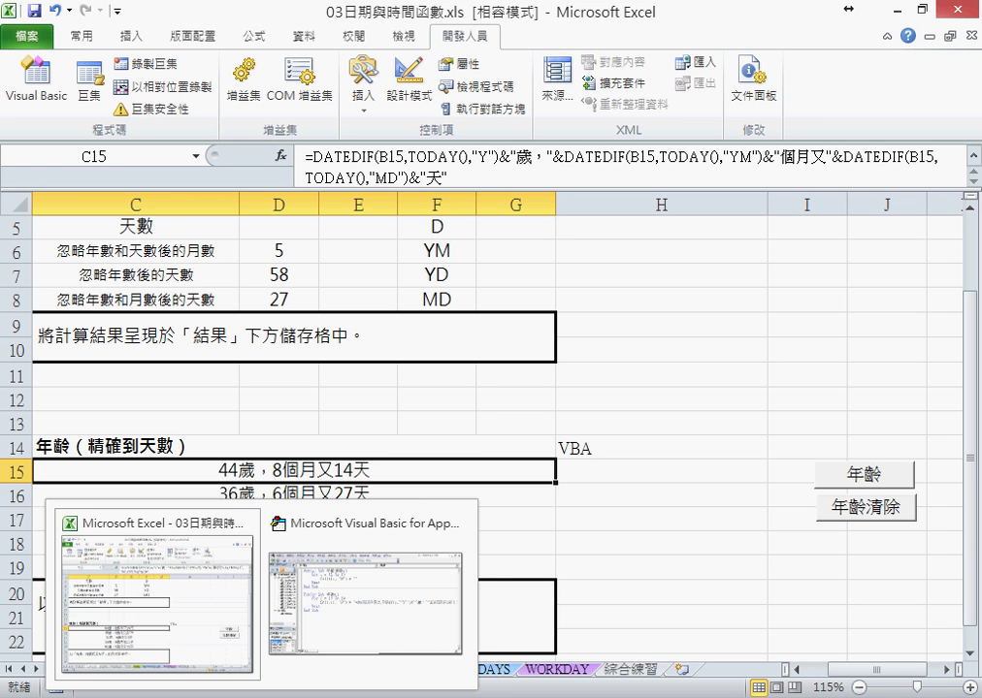
{"action": "left_click", "coordinate": [341, 591]}
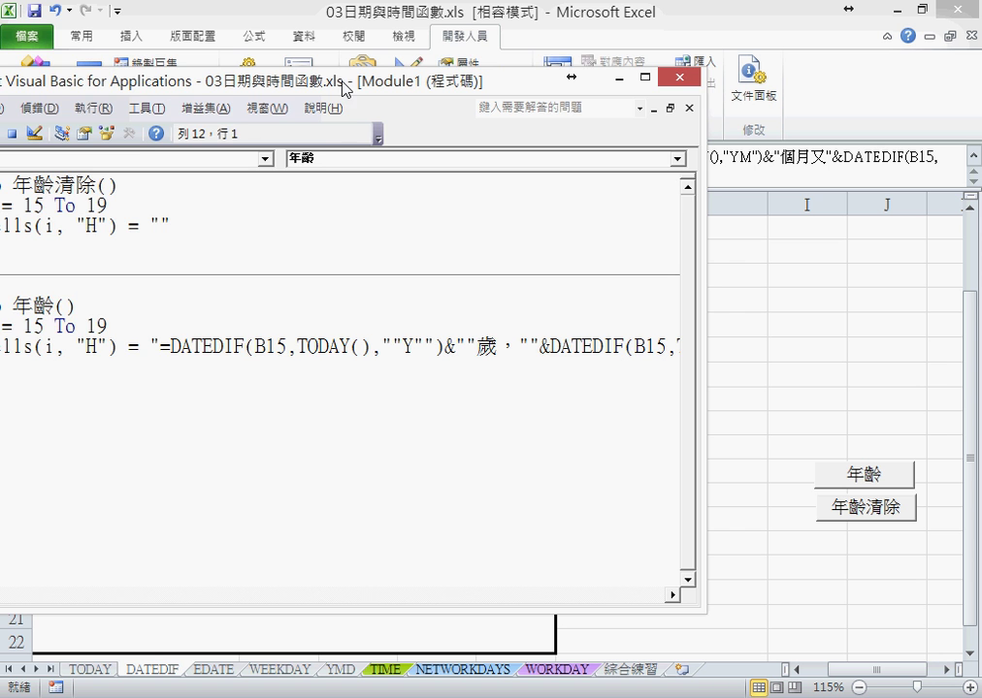
{"action": "left_click_drag", "start_coordinate": [279, 74], "coordinate": [191, 66]}
Run the 年齡 macro, filling H15:H19 with 44歲，8個月又14天.
{"action": "left_click", "coordinate": [233, 341]}
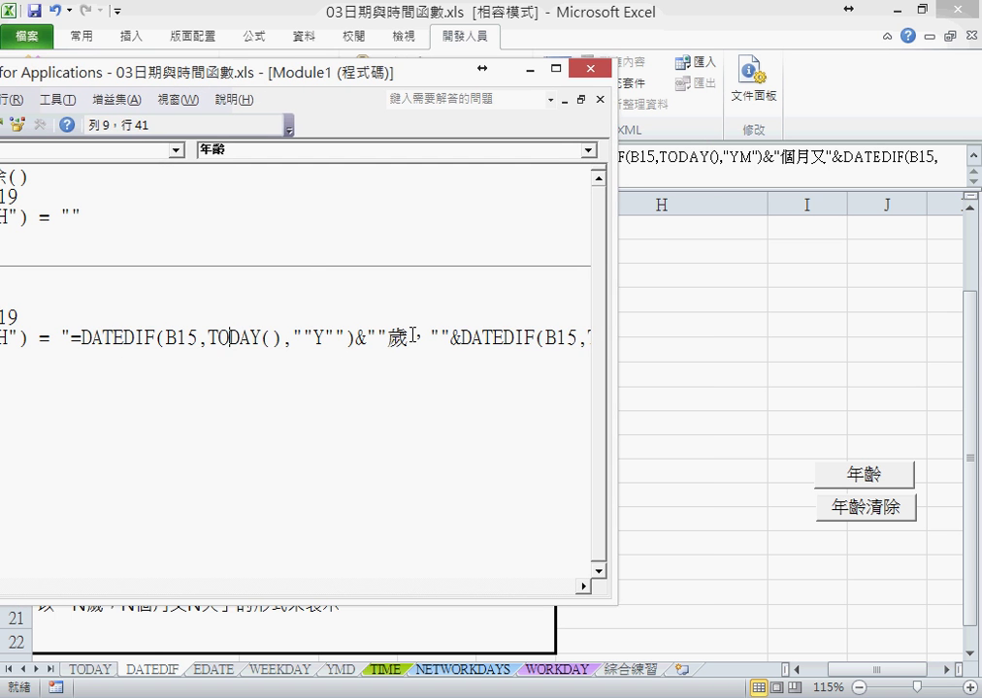
{"action": "left_click_drag", "start_coordinate": [129, 80], "coordinate": [257, 75]}
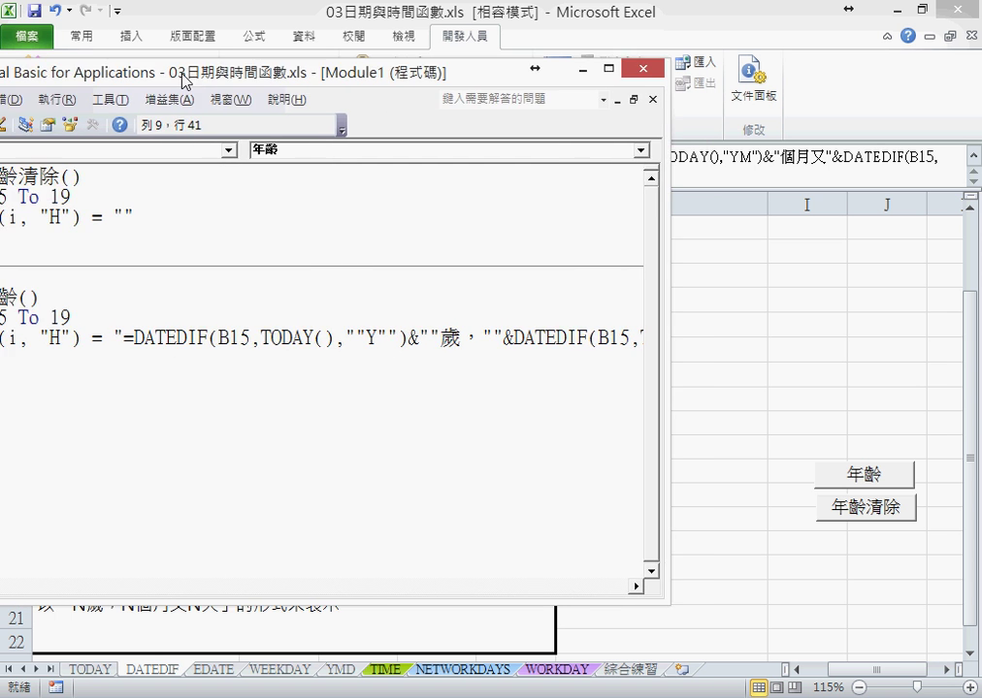
{"action": "left_click", "coordinate": [8, 120]}
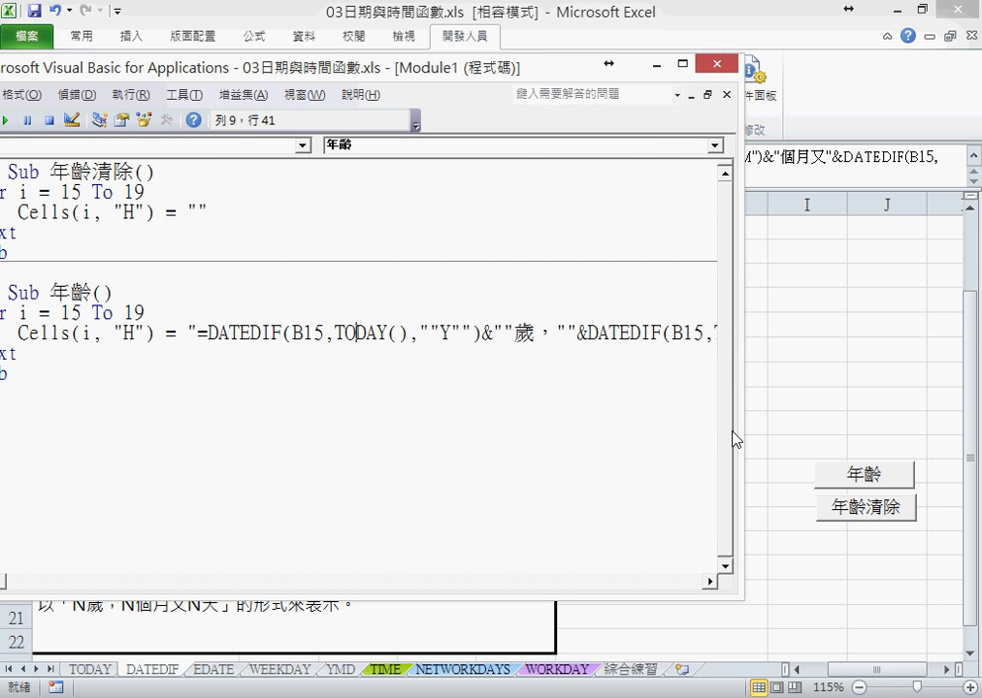
{"action": "mouse_move", "coordinate": [743, 430]}
{"action": "left_mouse_down"}
{"action": "mouse_move", "coordinate": [494, 430]}
{"action": "mouse_move", "coordinate": [527, 427]}
{"action": "left_mouse_up"}
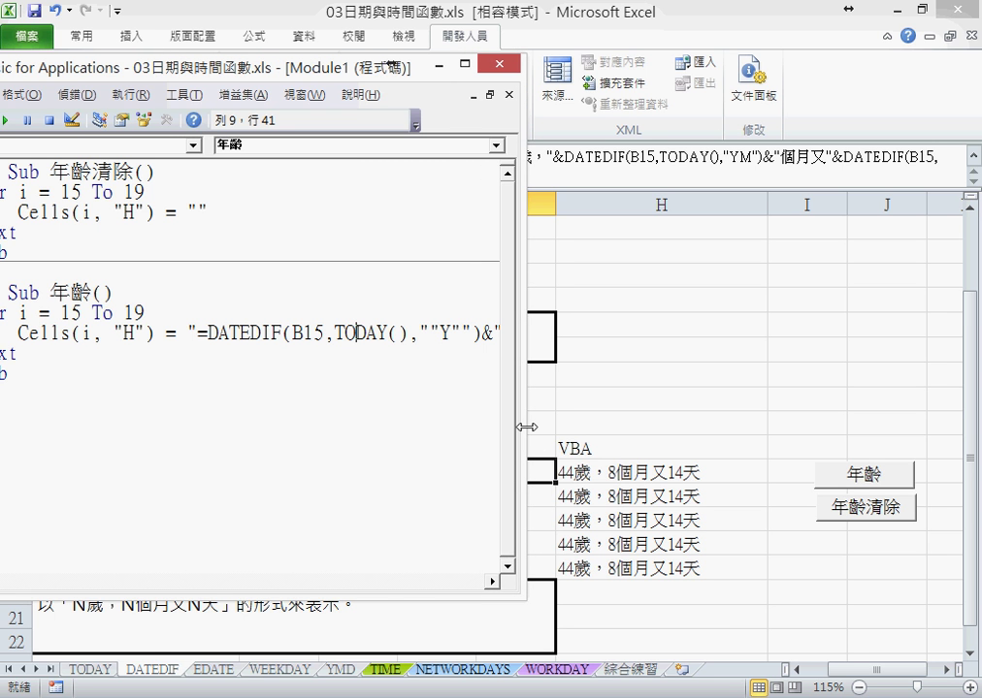
{"action": "key", "text": "ctrl+shift+d"}
{"action": "mouse_move", "coordinate": [690, 585]}
{"action": "left_mouse_down"}
{"action": "mouse_move", "coordinate": [533, 548]}
{"action": "mouse_move", "coordinate": [689, 588]}
{"action": "left_mouse_up"}
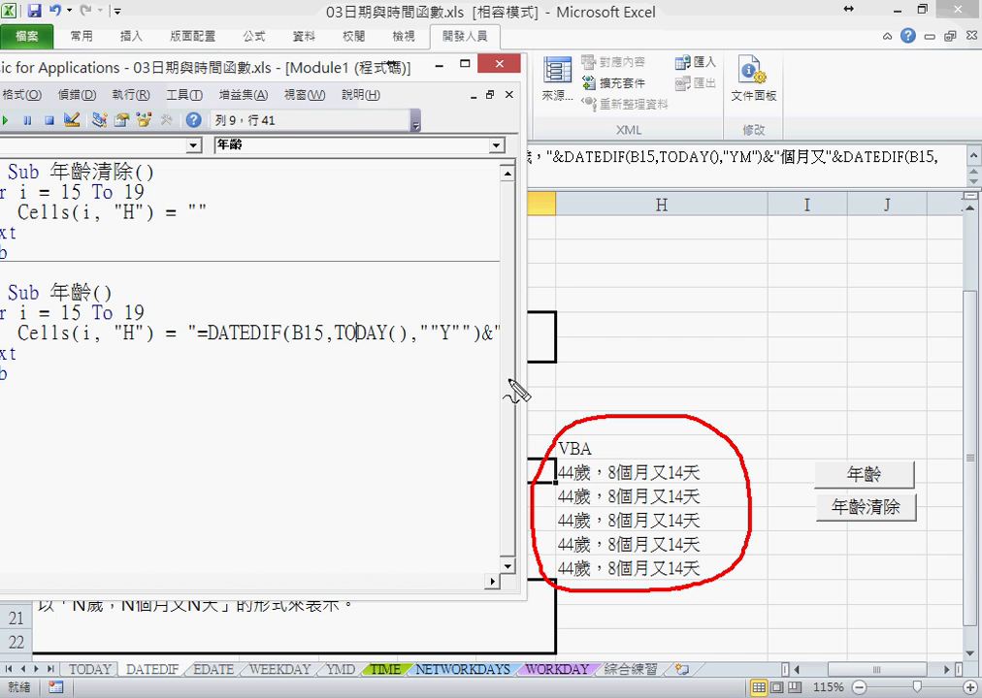
{"action": "left_click_drag", "start_coordinate": [307, 344], "coordinate": [322, 340]}
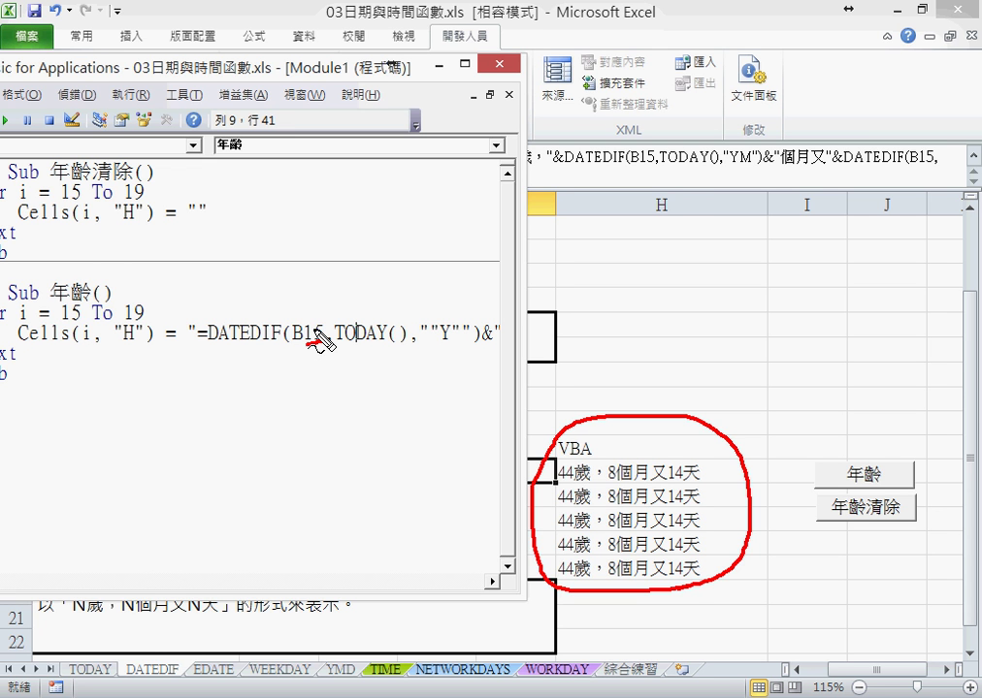
{"action": "key", "text": "Escape"}
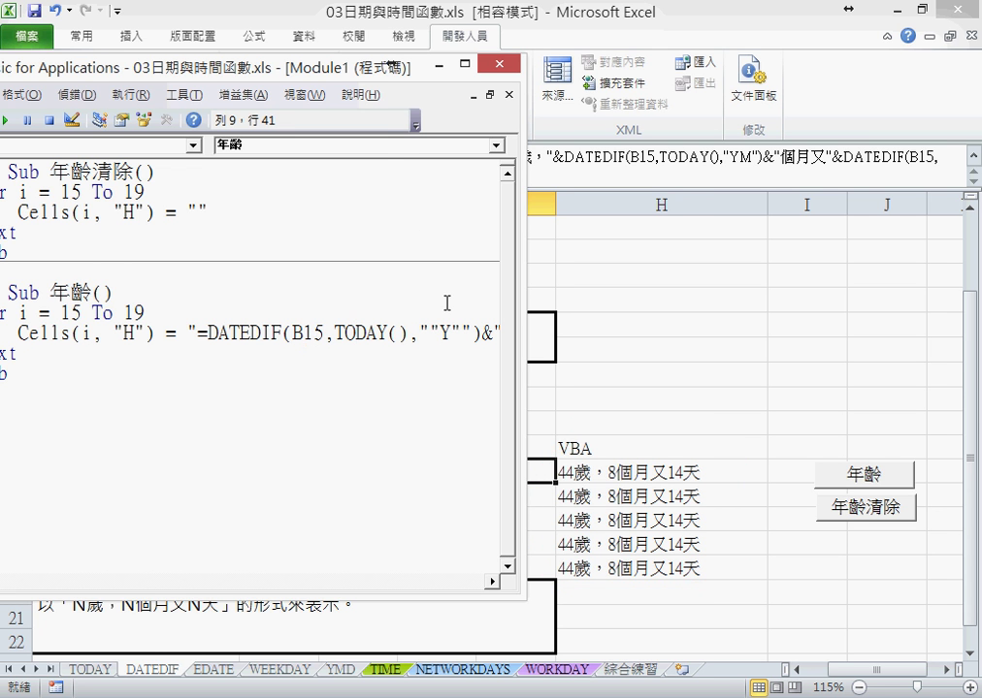
{"action": "left_click_drag", "start_coordinate": [342, 67], "coordinate": [739, 48]}
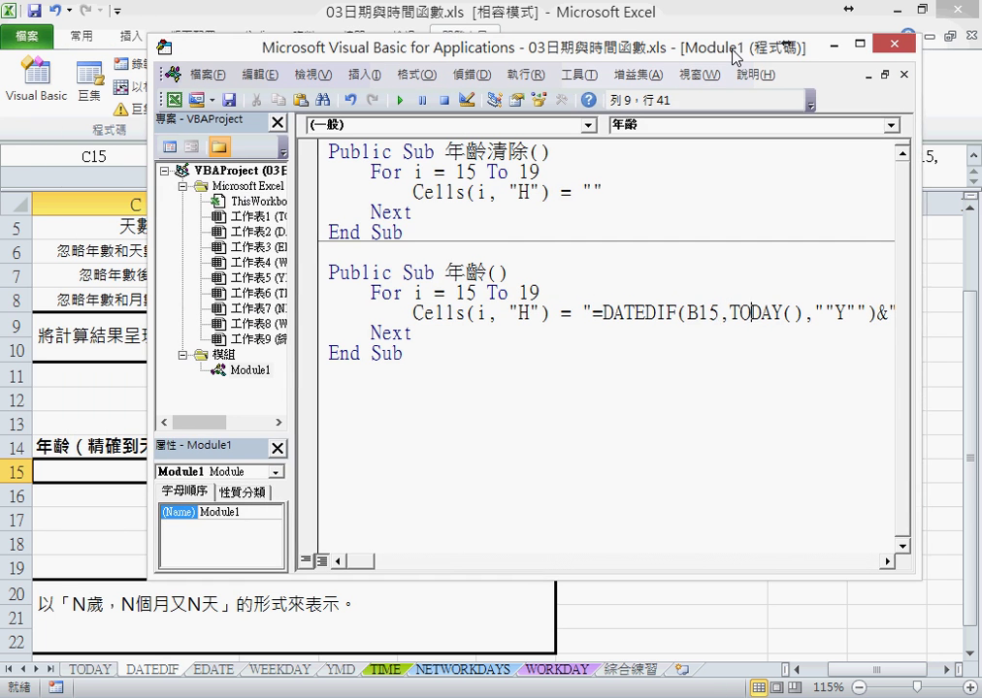
Replace the 15 in the first B15 with "&i&".
{"action": "left_click_drag", "start_coordinate": [704, 312], "coordinate": [722, 312]}
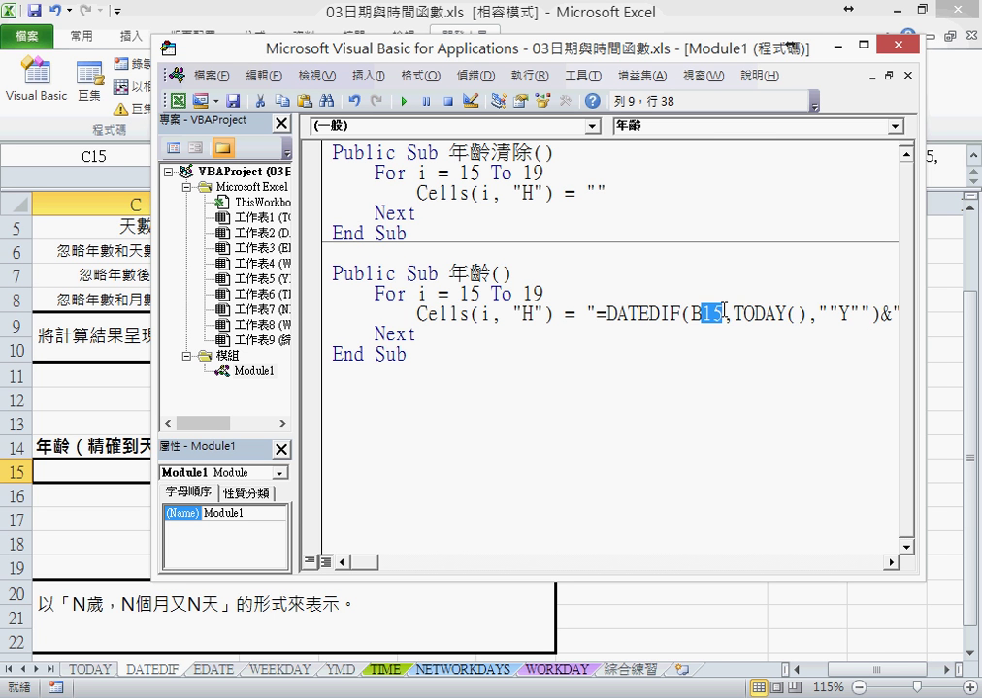
{"action": "type", "text": "\"\""}
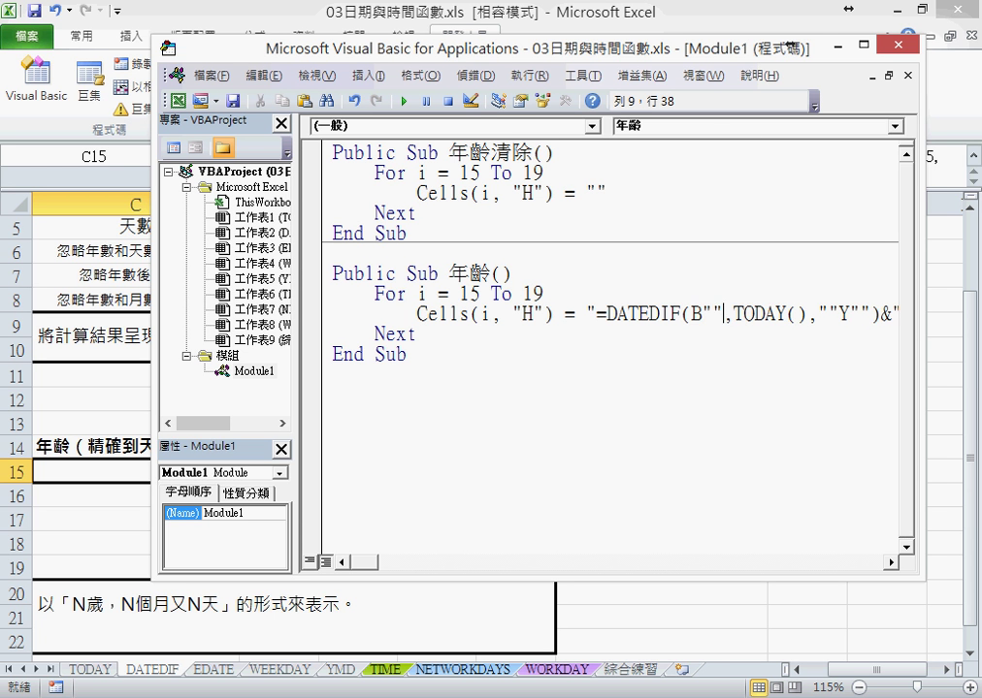
{"action": "key", "text": "Left"}
{"action": "type", "text": "&&"}
{"action": "left_click", "coordinate": [723, 314]}
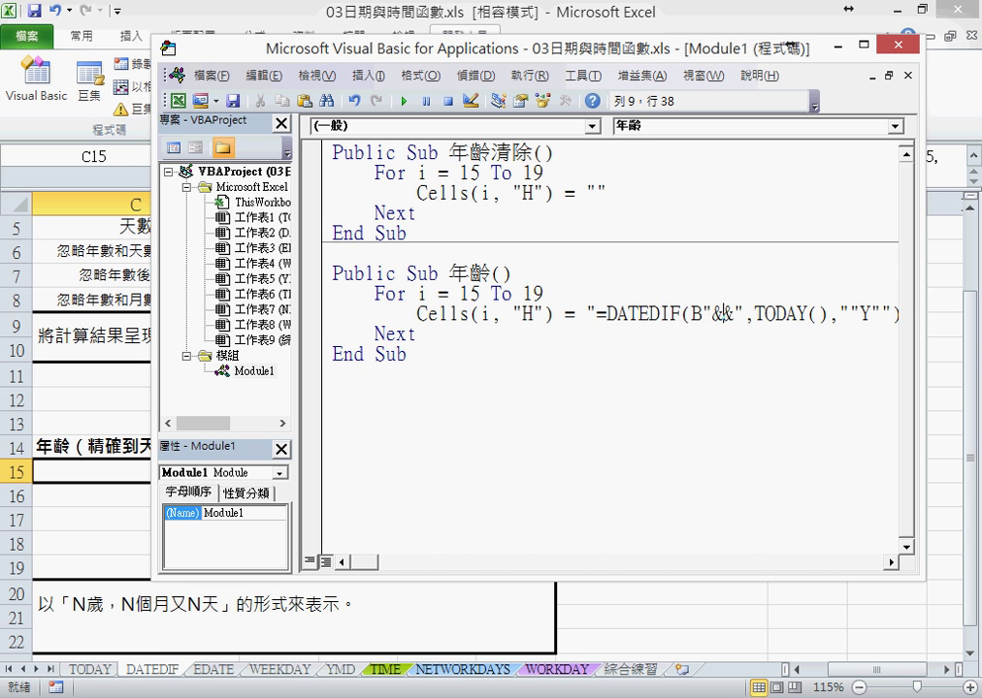
{"action": "type", "text": "i"}
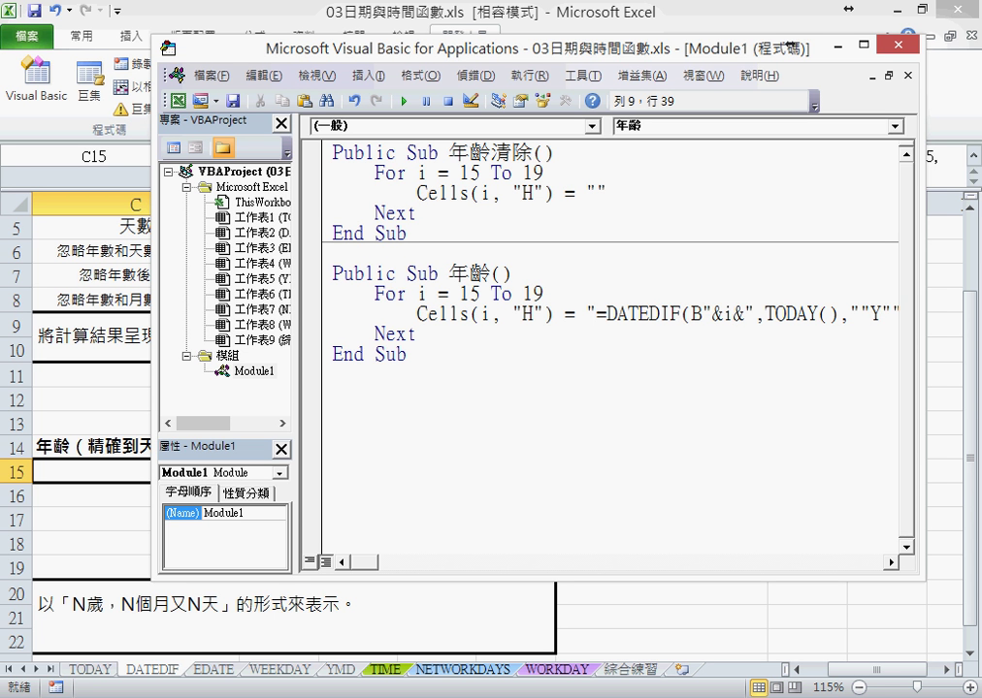
Add spaces so the row reference reads " & i & ".
{"action": "left_click", "coordinate": [712, 313]}
{"action": "key", "text": "space"}
{"action": "key", "text": "Right"}
{"action": "key", "text": "space"}
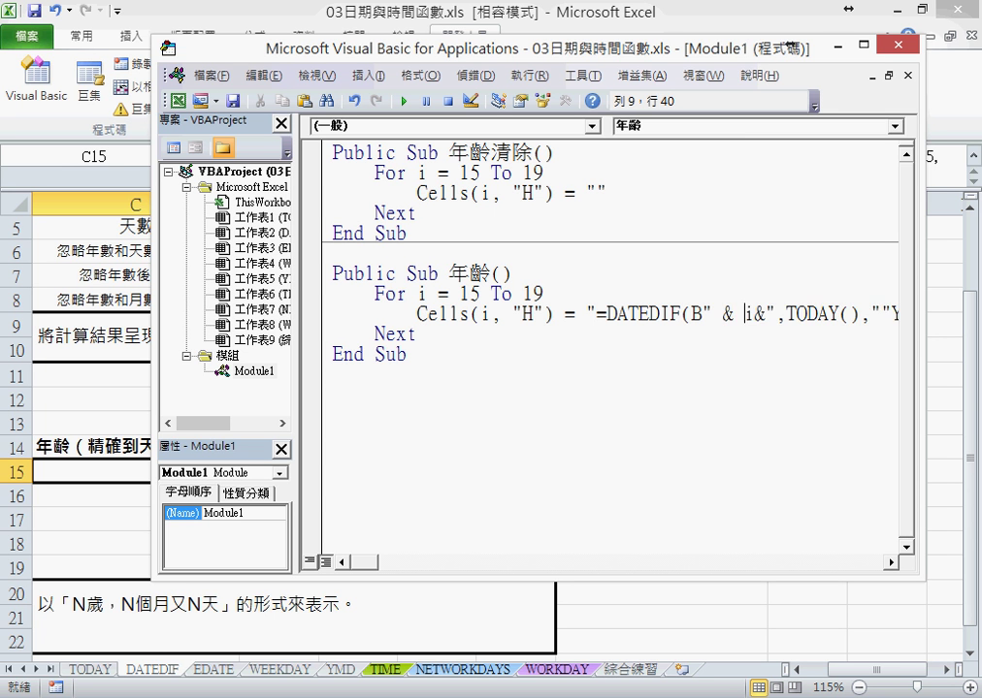
{"action": "key", "text": "Right"}
{"action": "key", "text": "space"}
{"action": "key", "text": "Right"}
{"action": "key", "text": "space"}
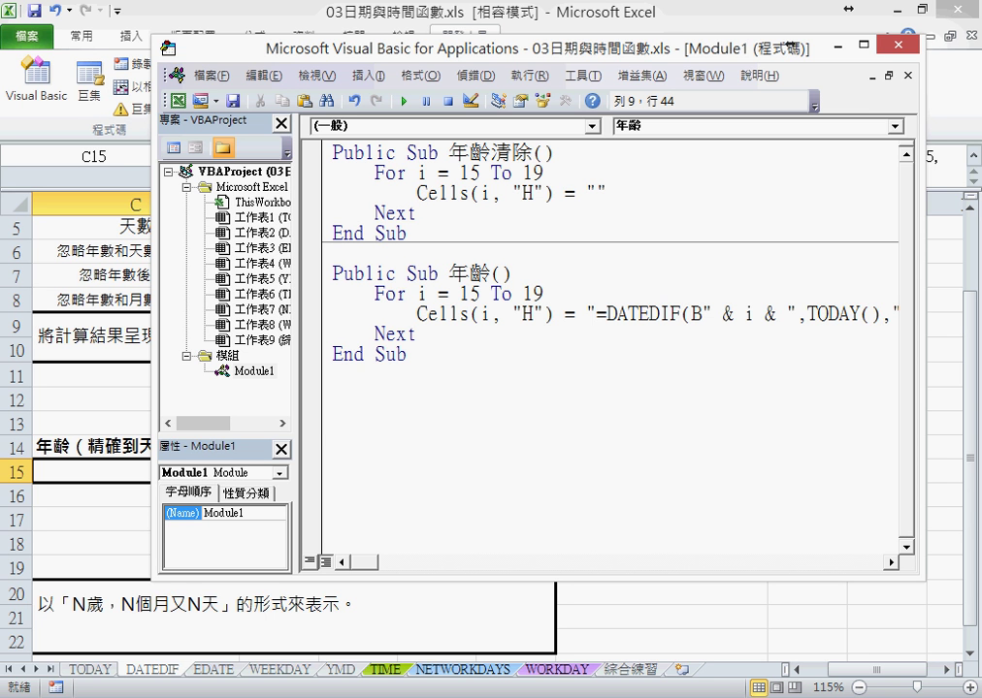
{"action": "left_click_drag", "start_coordinate": [361, 564], "coordinate": [378, 570]}
Copy " & i & " and paste it over the 15 in the second DATEDIF call.
{"action": "left_click", "coordinate": [408, 313]}
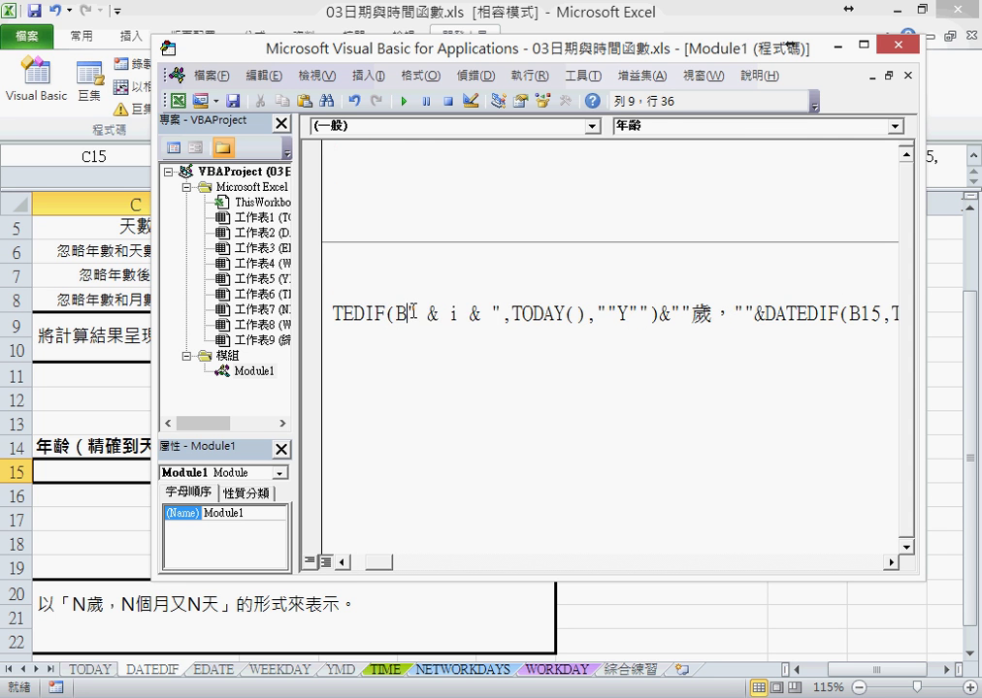
{"action": "left_click_drag", "start_coordinate": [409, 313], "coordinate": [501, 312]}
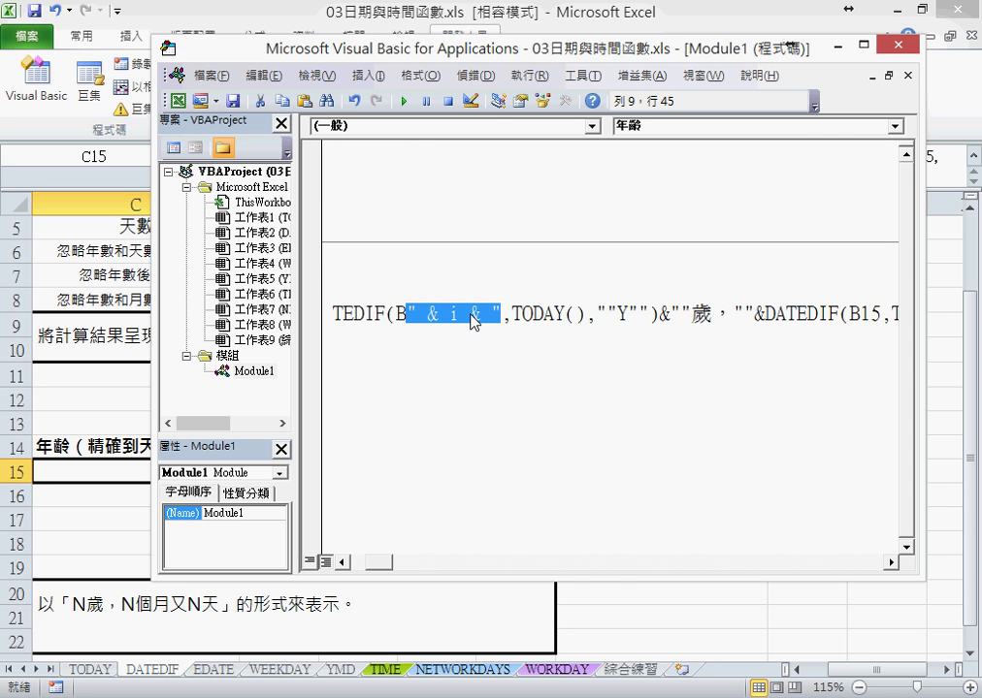
{"action": "right_click", "coordinate": [473, 323]}
{"action": "left_click", "coordinate": [502, 346]}
{"action": "left_click_drag", "start_coordinate": [858, 316], "coordinate": [878, 316]}
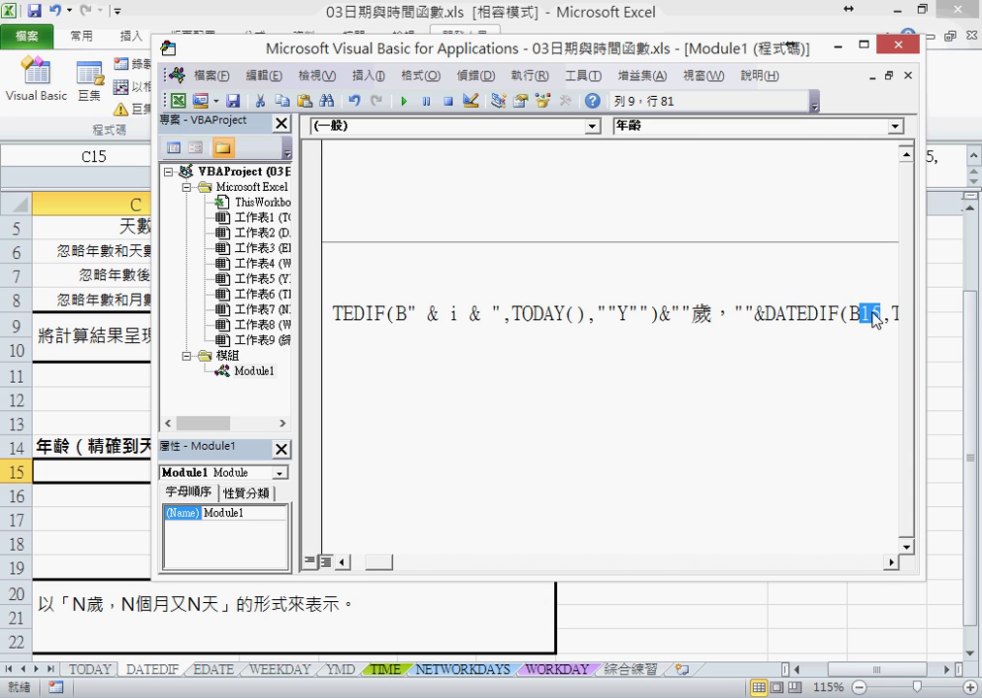
{"action": "right_click", "coordinate": [878, 318]}
{"action": "left_click", "coordinate": [876, 369]}
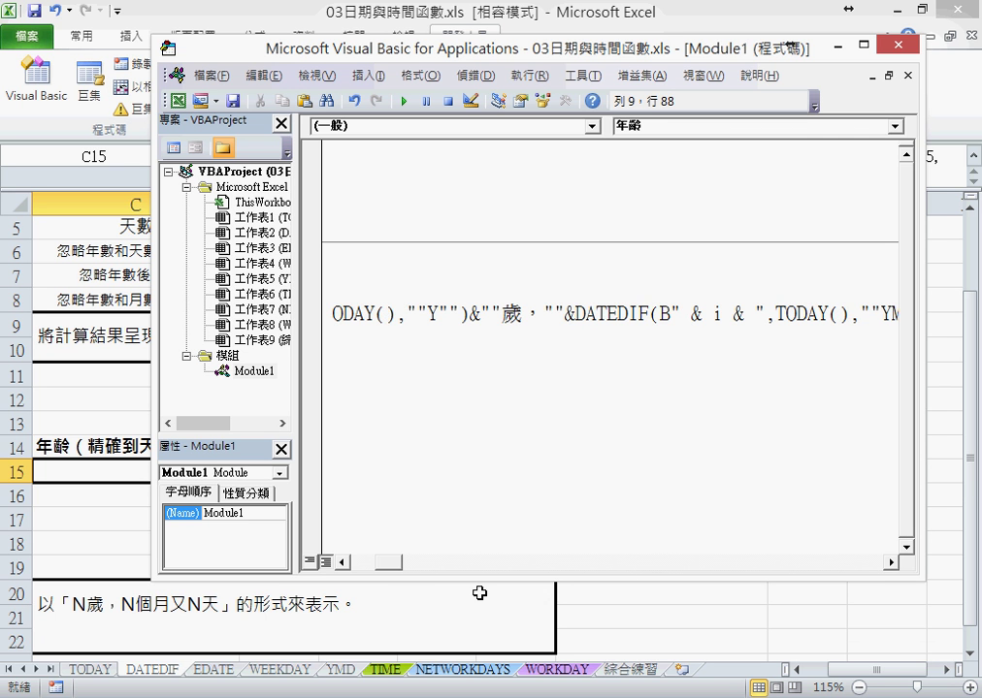
{"action": "left_click_drag", "start_coordinate": [388, 562], "coordinate": [415, 562]}
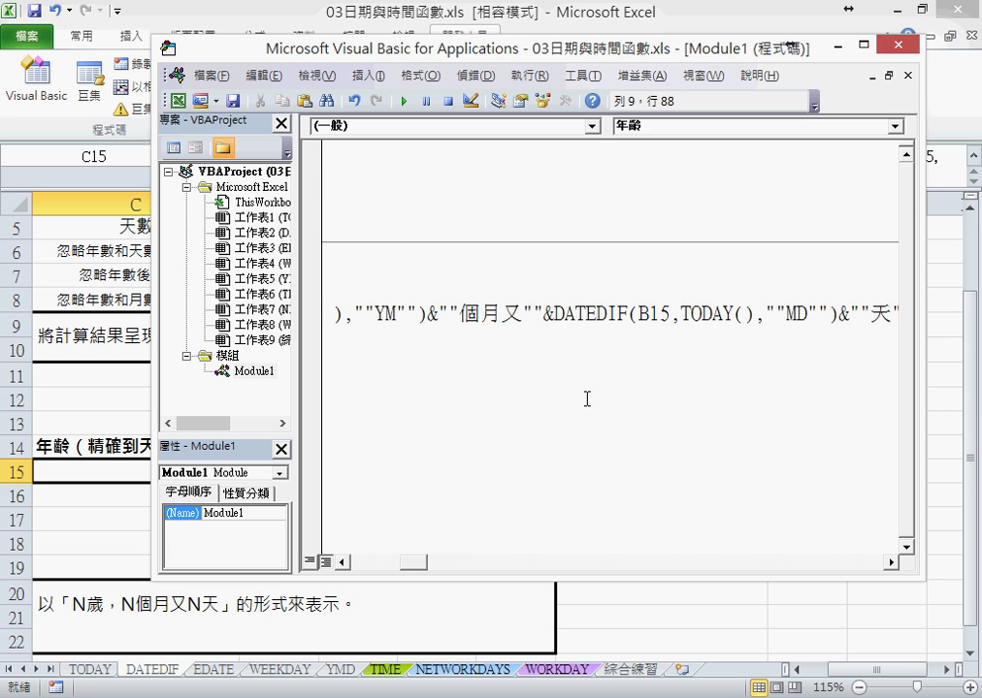
Replace the third DATEDIF call's 15 with " & i & " and close the editor.
{"action": "left_click_drag", "start_coordinate": [648, 315], "coordinate": [669, 315]}
{"action": "right_click", "coordinate": [662, 316]}
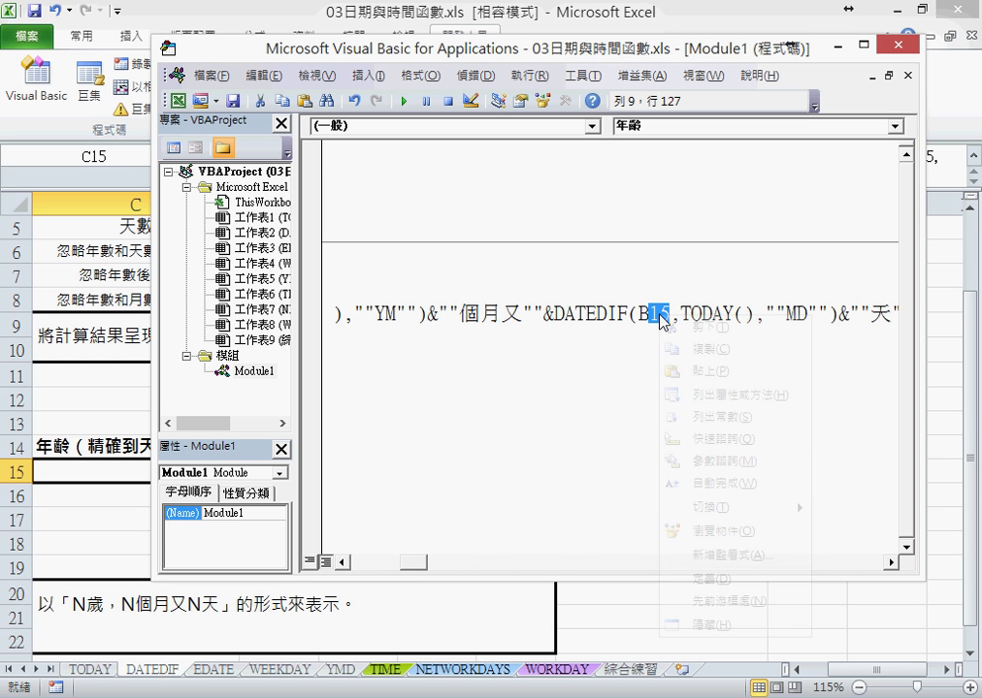
{"action": "left_click", "coordinate": [702, 371]}
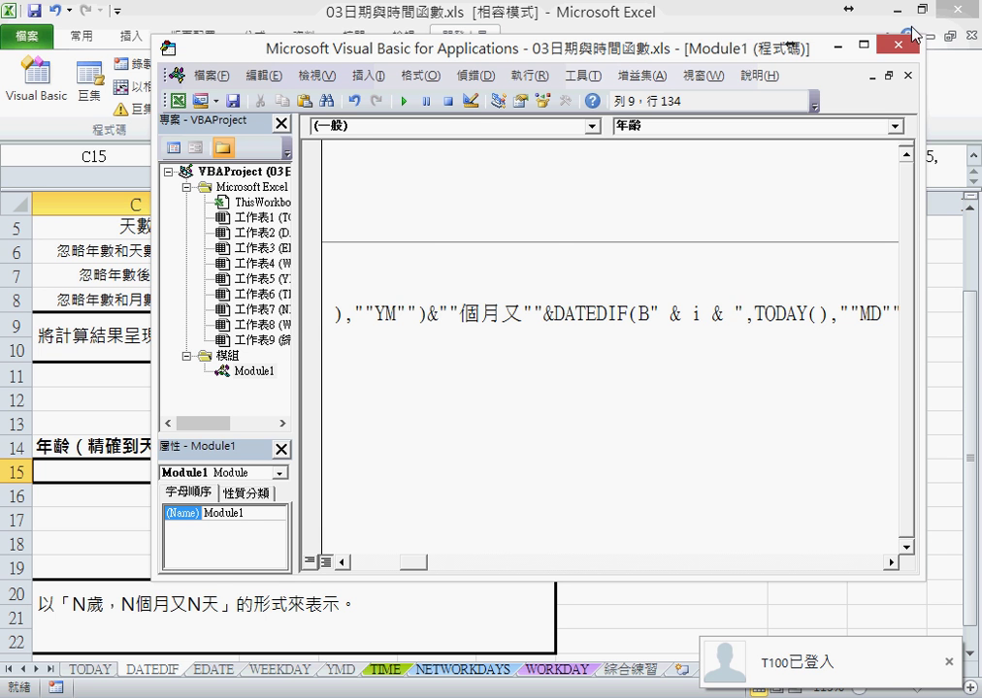
{"action": "left_click", "coordinate": [903, 49]}
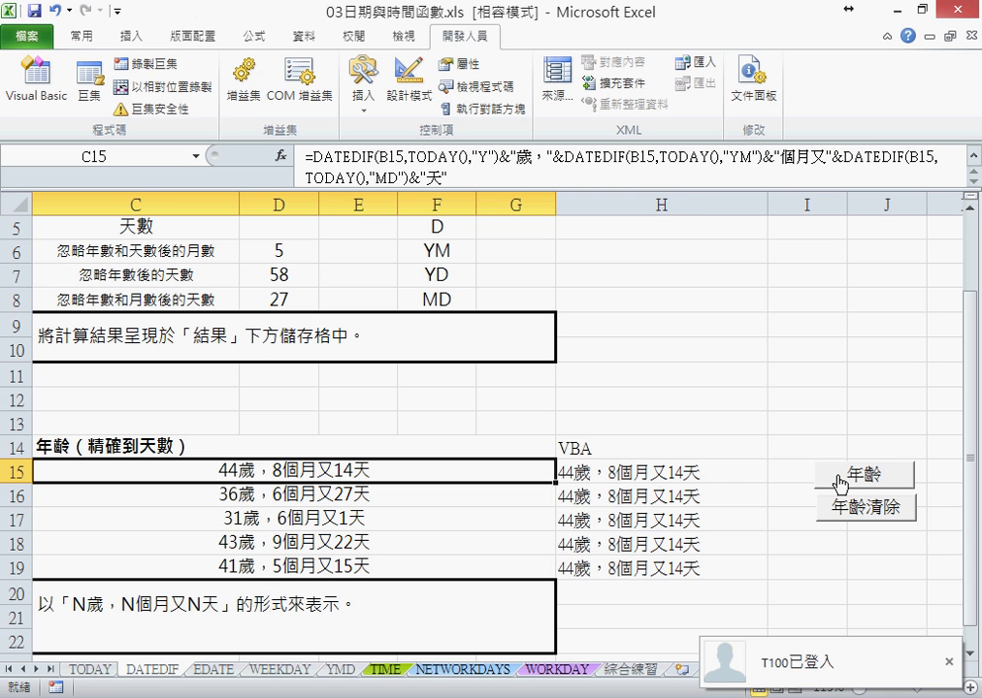
Rerun 年齡, check H15's per-row formula, and switch to the 程式碼.docx notes.
{"action": "left_click", "coordinate": [878, 506]}
{"action": "left_click", "coordinate": [872, 474]}
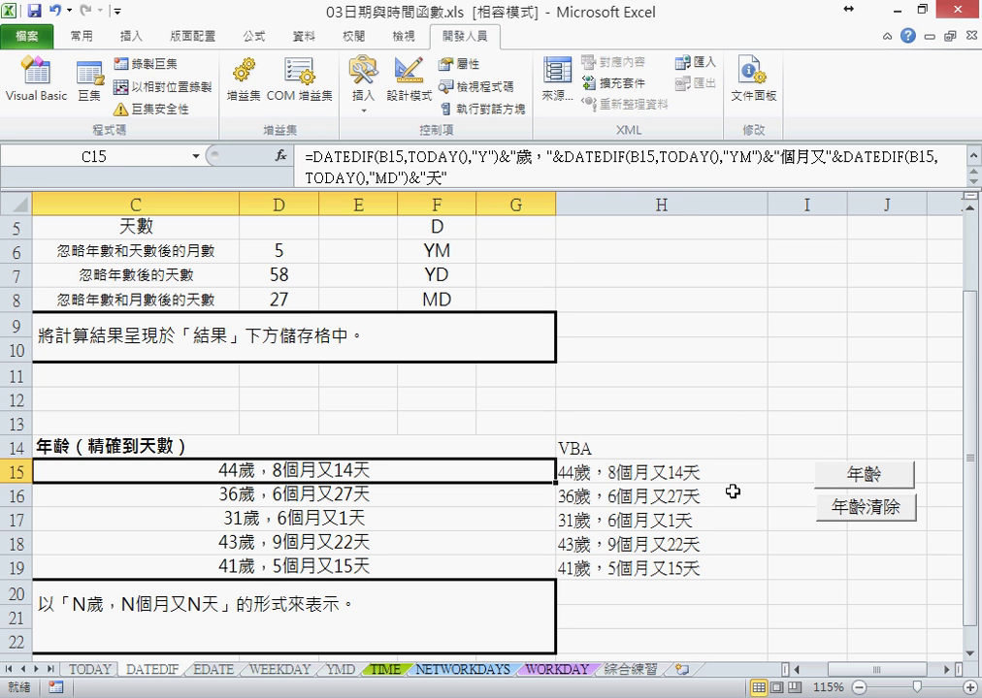
{"action": "left_click", "coordinate": [666, 482]}
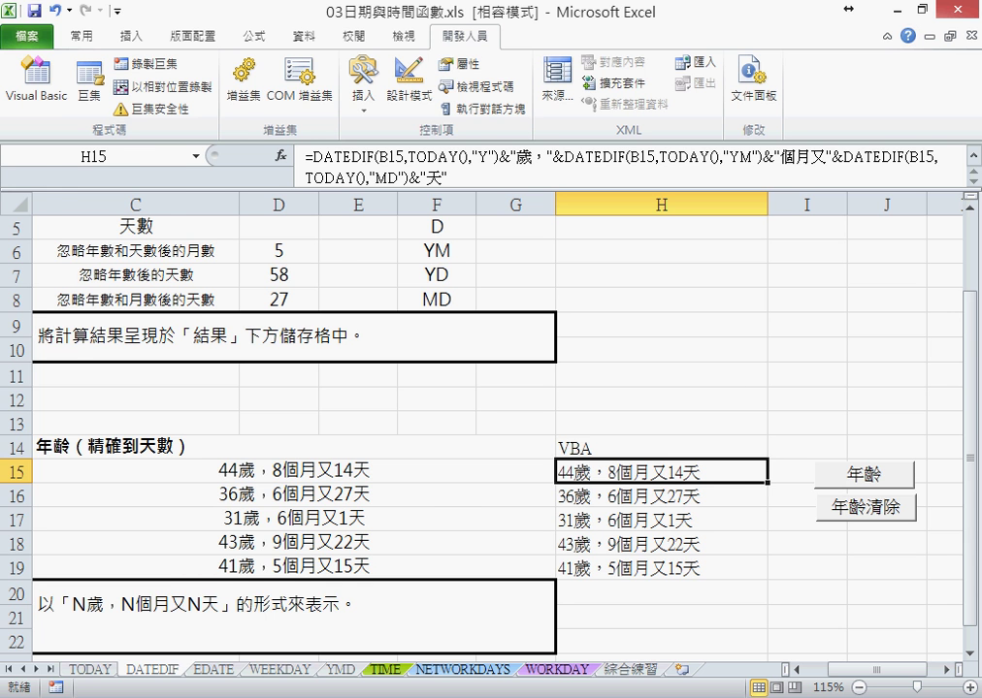
{"action": "key", "text": "alt+Tab"}
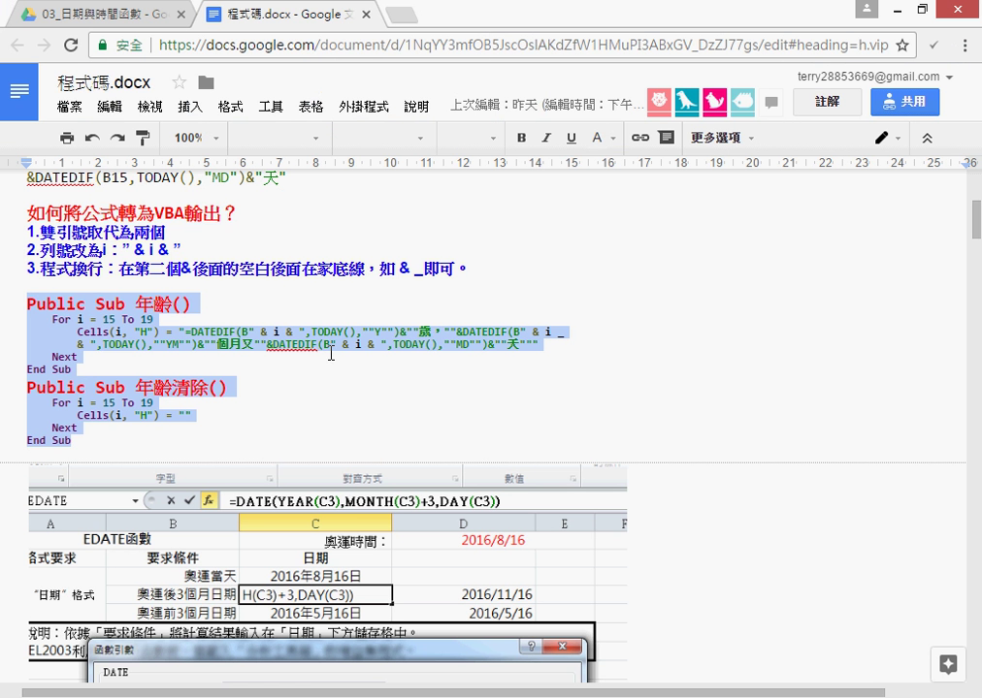
Set the code notes aside and reopen Module1's 年齡 macro in Excel's Visual Basic editor.
{"action": "left_click", "coordinate": [360, 344]}
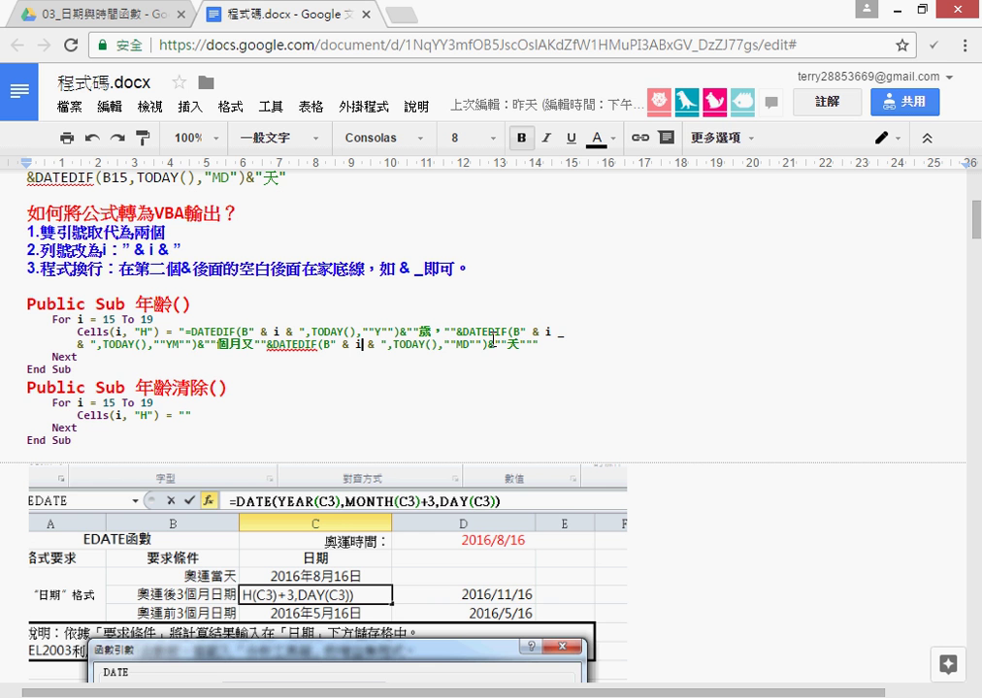
{"action": "left_click", "coordinate": [868, 10]}
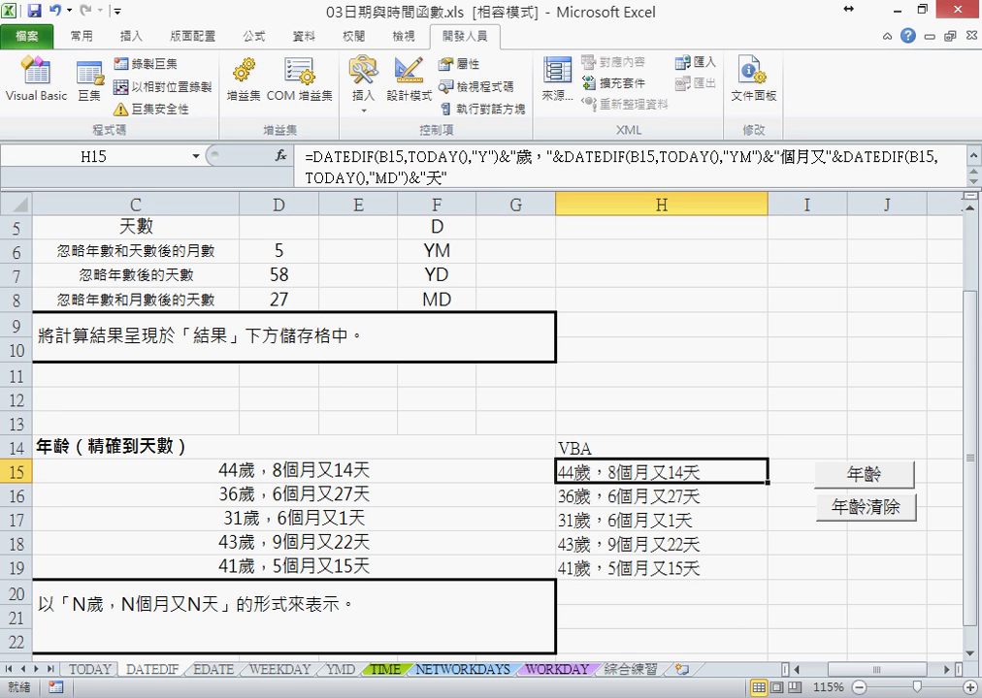
{"action": "key", "text": "super+d"}
{"action": "key", "text": "super+d"}
{"action": "left_click", "coordinate": [25, 85]}
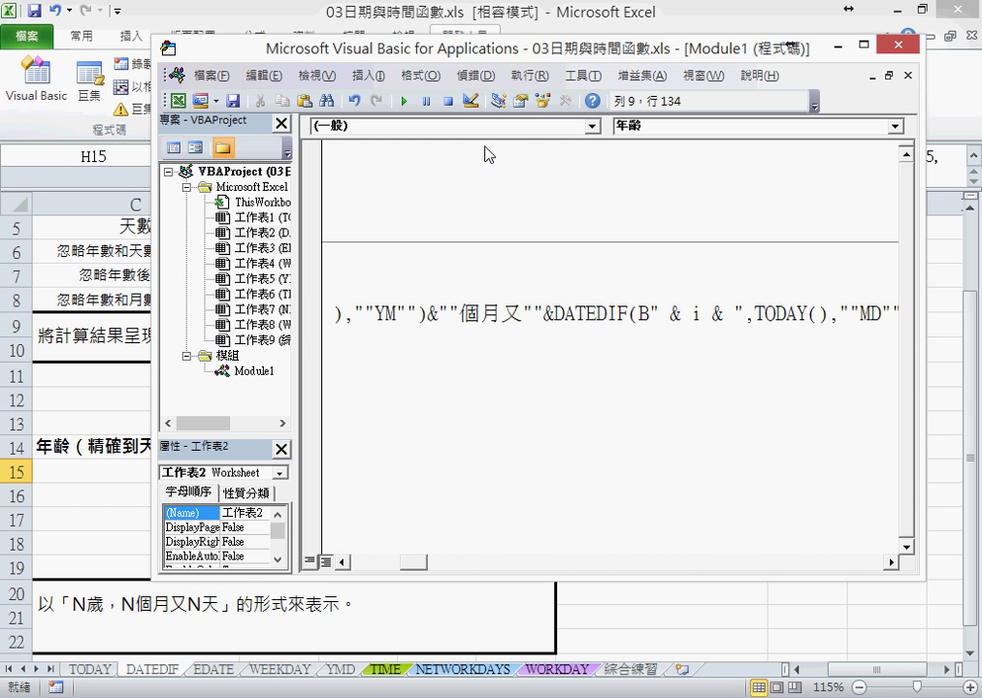
Maximize the VBA editor and break the 年齡 DATEDIF line after 歲， with a quote and Enter.
{"action": "left_click", "coordinate": [863, 44]}
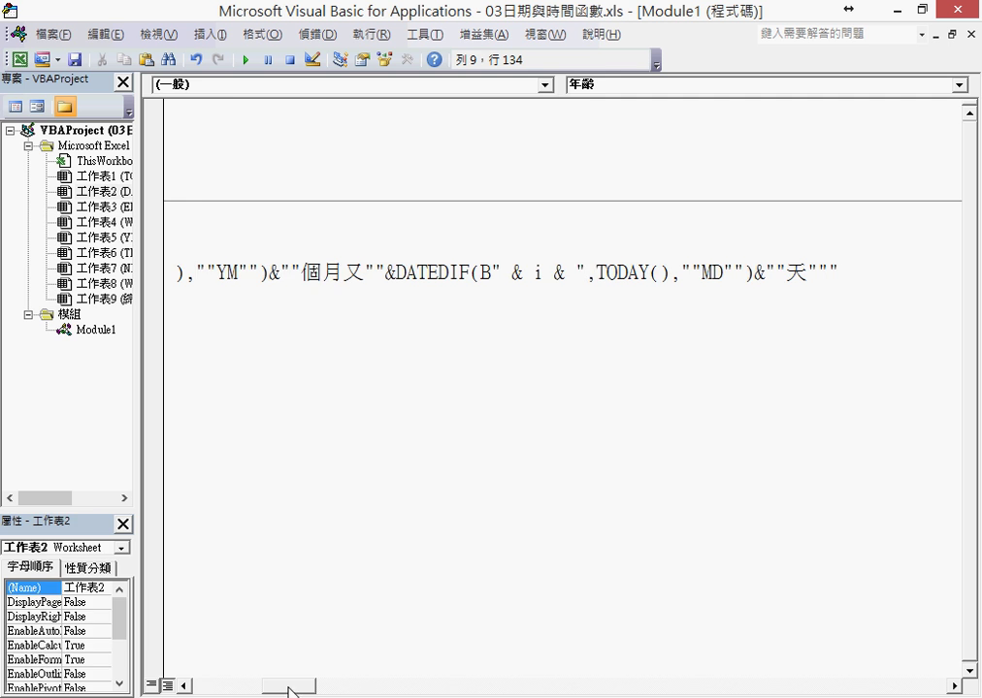
{"action": "left_click_drag", "start_coordinate": [289, 690], "coordinate": [209, 687]}
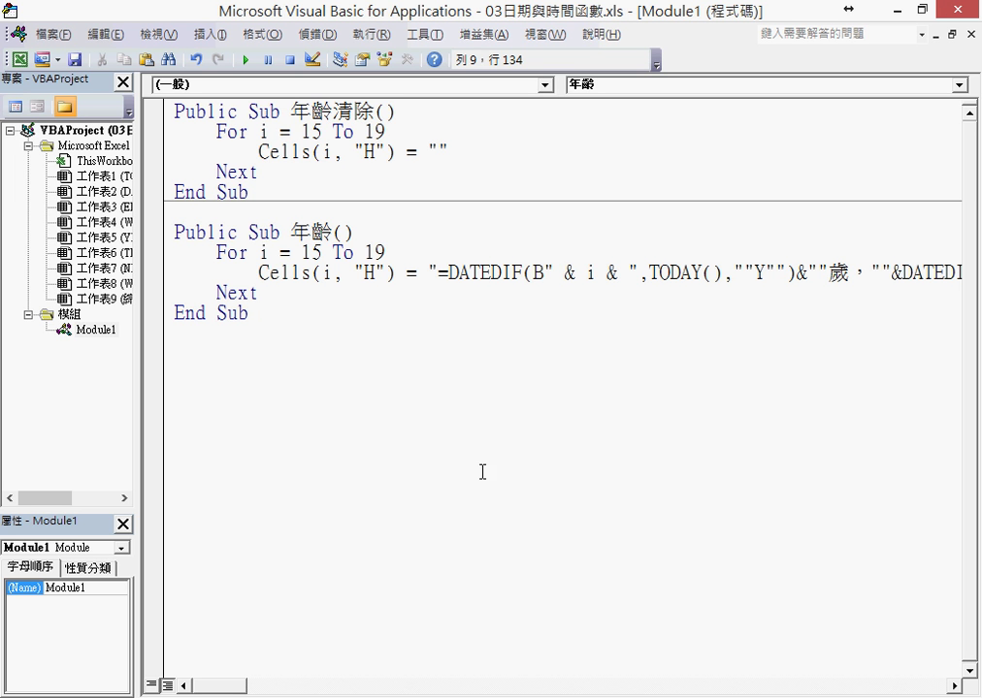
{"action": "mouse_move", "coordinate": [234, 690]}
{"action": "left_mouse_down"}
{"action": "mouse_move", "coordinate": [310, 695]}
{"action": "mouse_move", "coordinate": [219, 696]}
{"action": "left_mouse_up"}
{"action": "left_click", "coordinate": [872, 274]}
{"action": "type", "text": "\""}
{"action": "key", "text": "Return"}
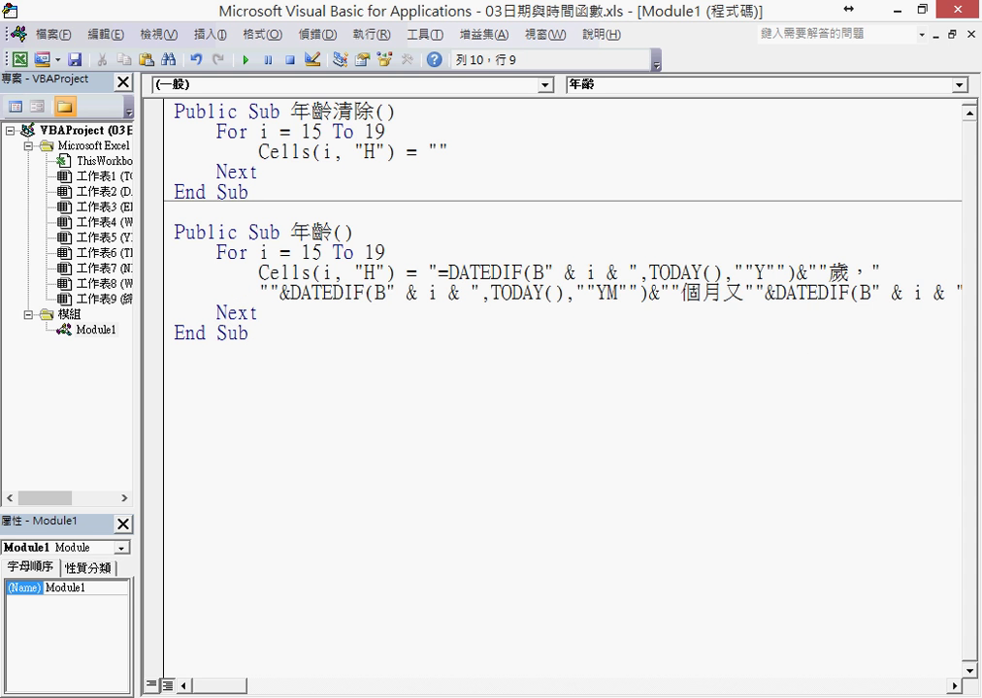
{"action": "left_click", "coordinate": [714, 508]}
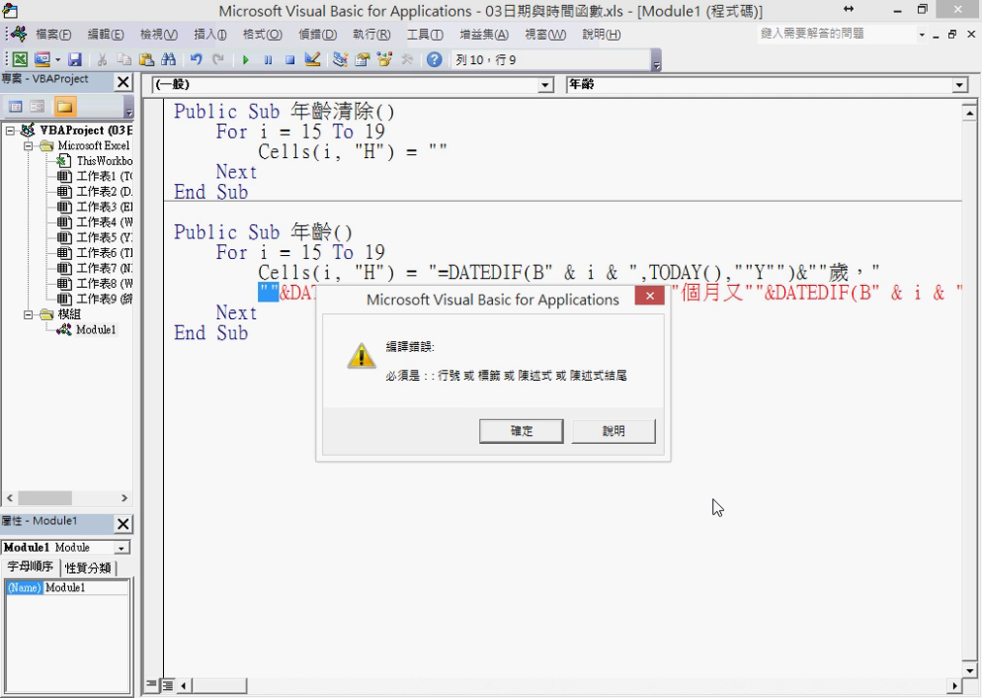
Dismiss the compile error and rejoin the broken DATEDIF line.
{"action": "left_click", "coordinate": [546, 432]}
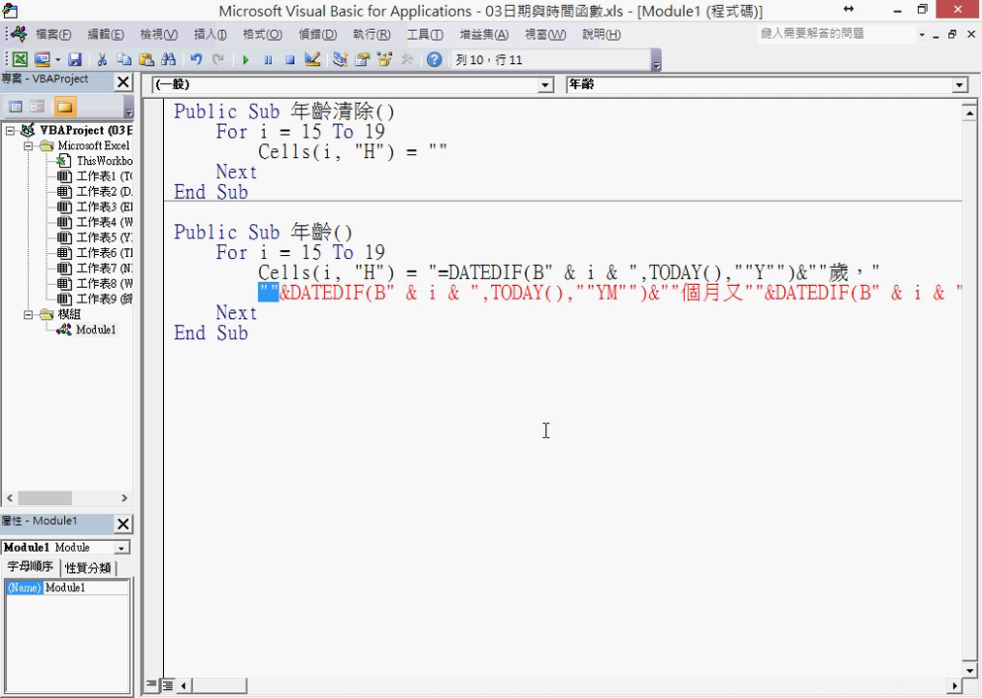
{"action": "key", "text": "BackSpace"}
{"action": "key", "text": "BackSpace"}
{"action": "key", "text": "BackSpace"}
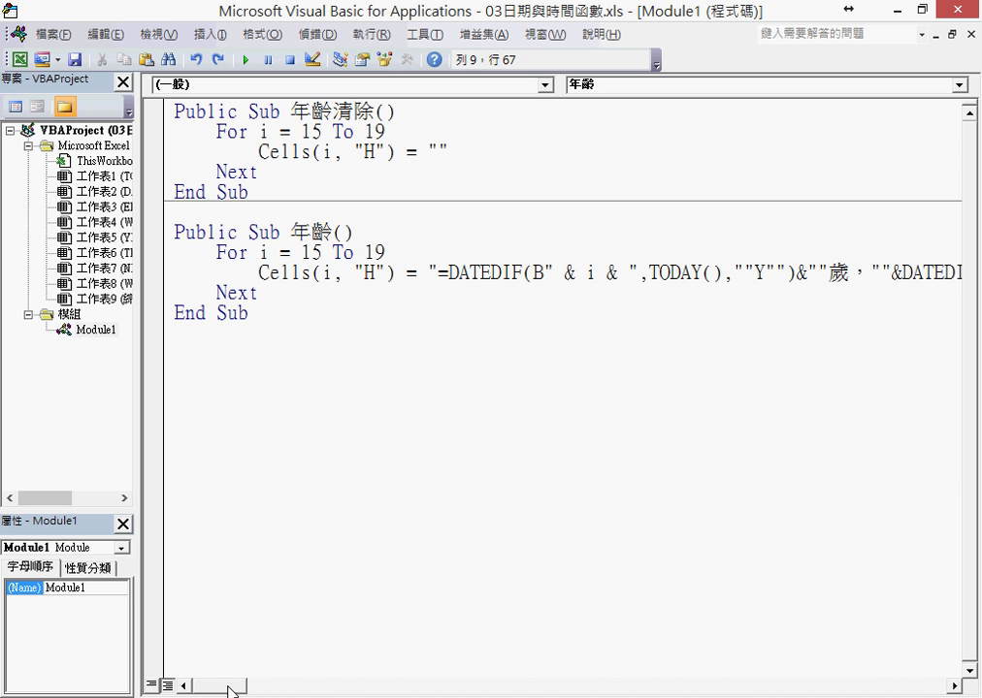
{"action": "double_click", "coordinate": [611, 273]}
{"action": "double_click", "coordinate": [570, 272]}
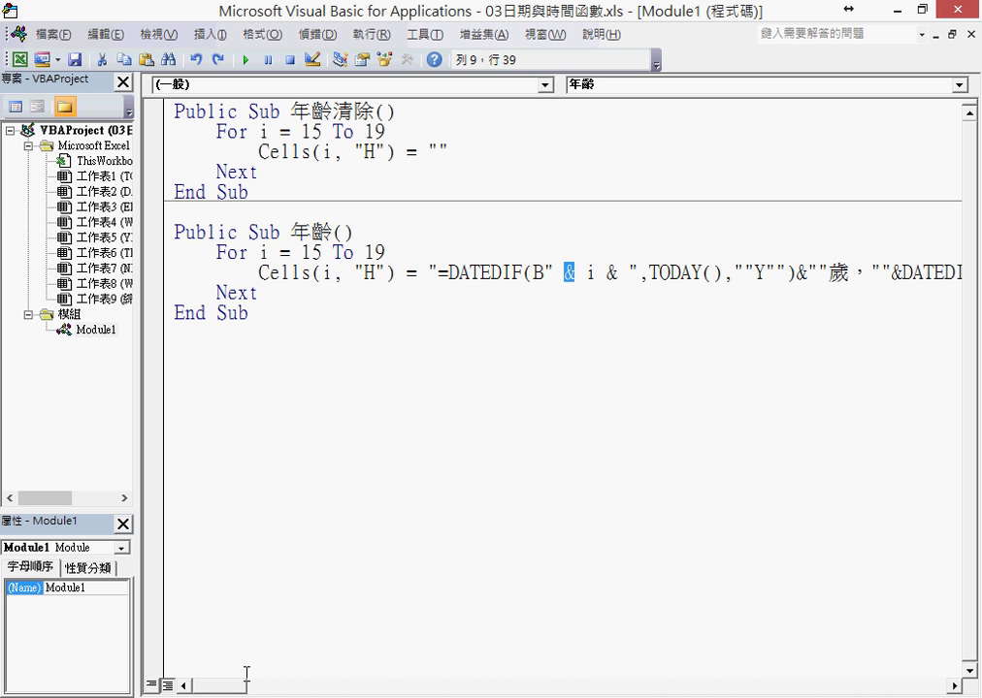
{"action": "left_click_drag", "start_coordinate": [233, 690], "coordinate": [246, 691]}
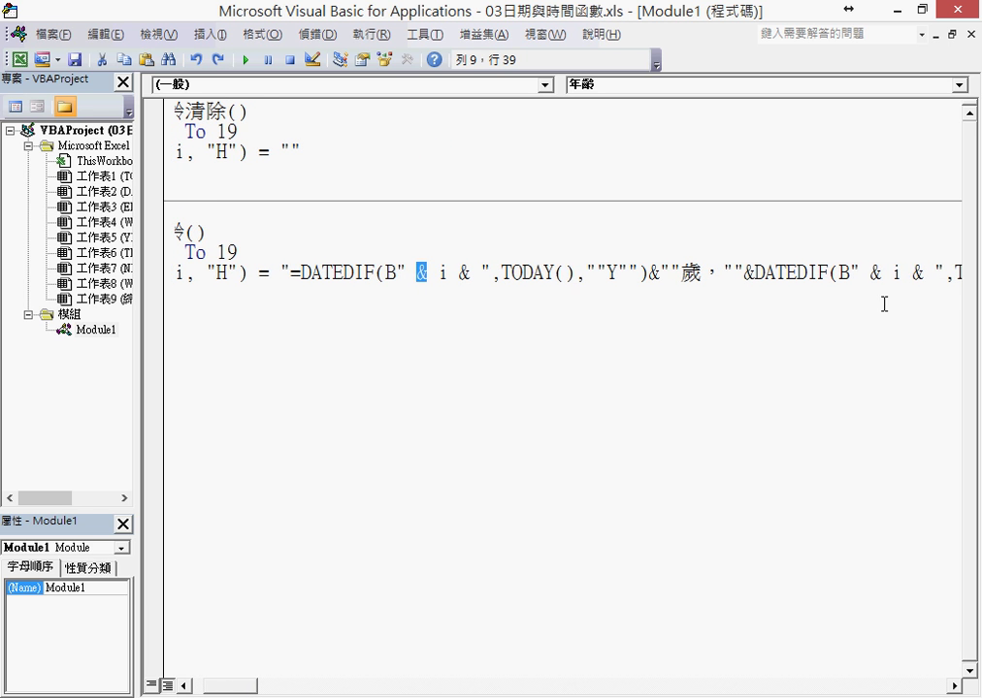
Add a space and _ continuation after the second DATEDIF's " & i &" and break the line there.
{"action": "double_click", "coordinate": [893, 272]}
{"action": "left_click", "coordinate": [888, 272]}
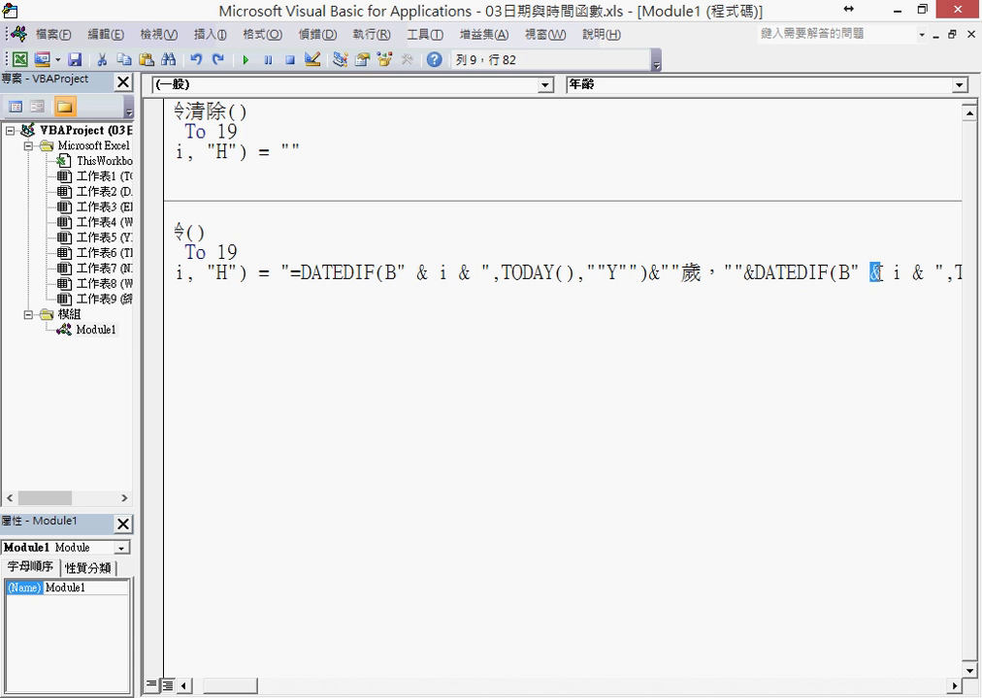
{"action": "double_click", "coordinate": [917, 274]}
{"action": "left_click", "coordinate": [924, 275]}
{"action": "left_click_drag", "start_coordinate": [924, 275], "coordinate": [934, 275]}
{"action": "left_click", "coordinate": [933, 273]}
{"action": "left_click_drag", "start_coordinate": [933, 274], "coordinate": [924, 275]}
{"action": "left_click", "coordinate": [934, 275]}
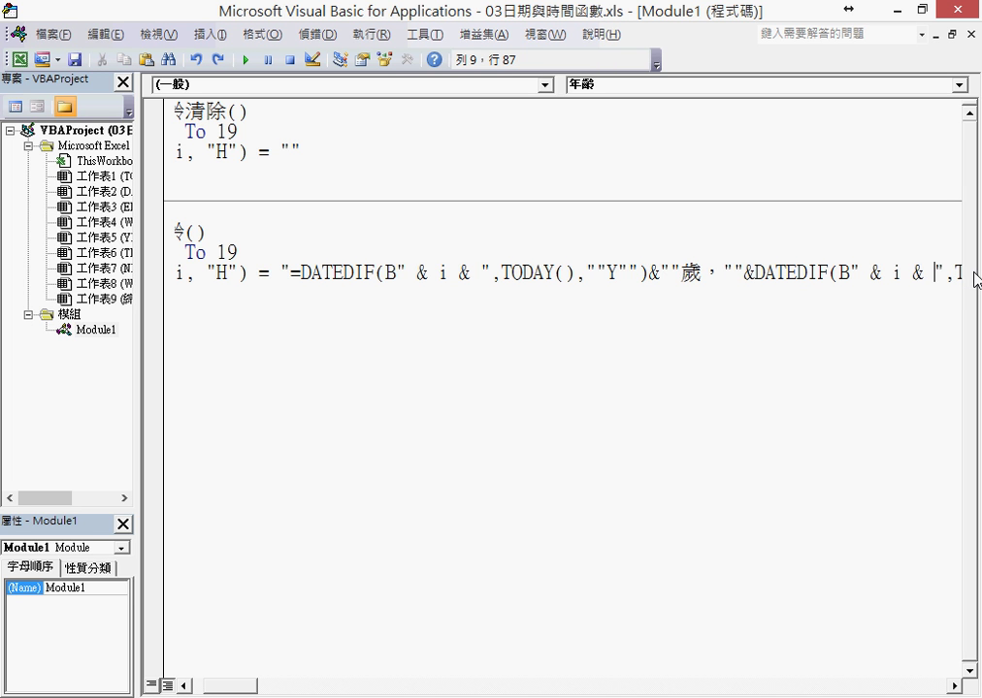
{"action": "type", "text": "_"}
{"action": "left_click_drag", "start_coordinate": [913, 275], "coordinate": [933, 275]}
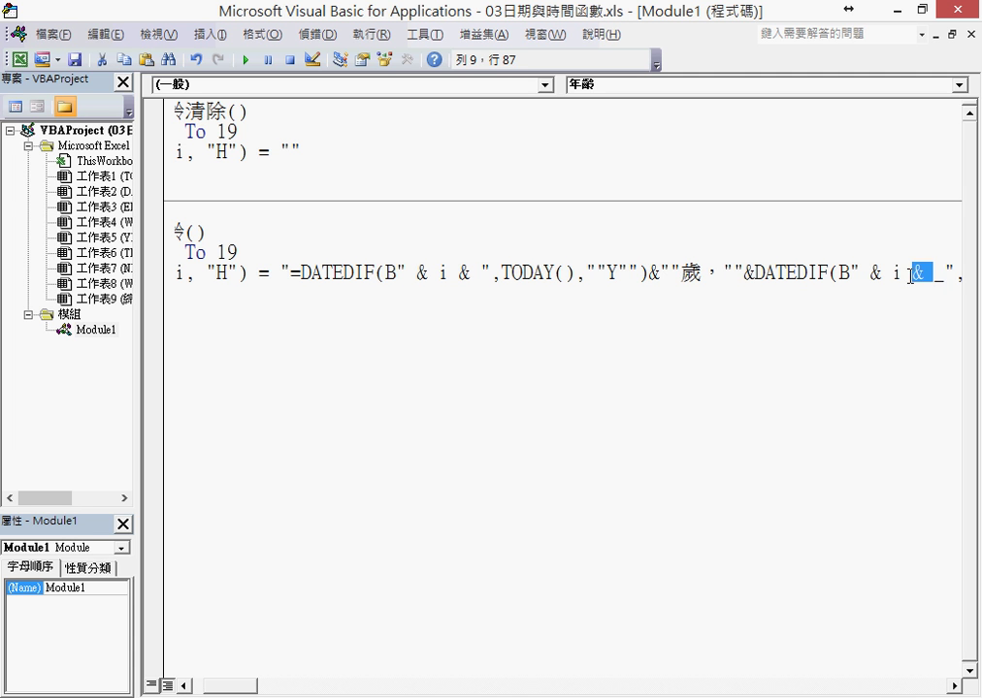
{"action": "left_click", "coordinate": [934, 274]}
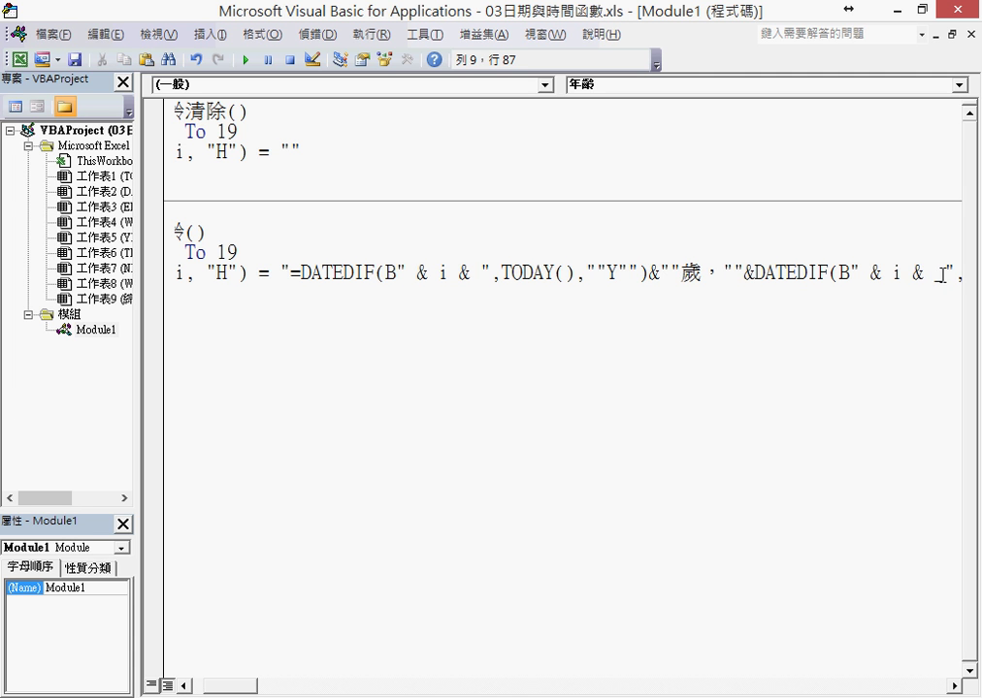
{"action": "key", "text": "Return"}
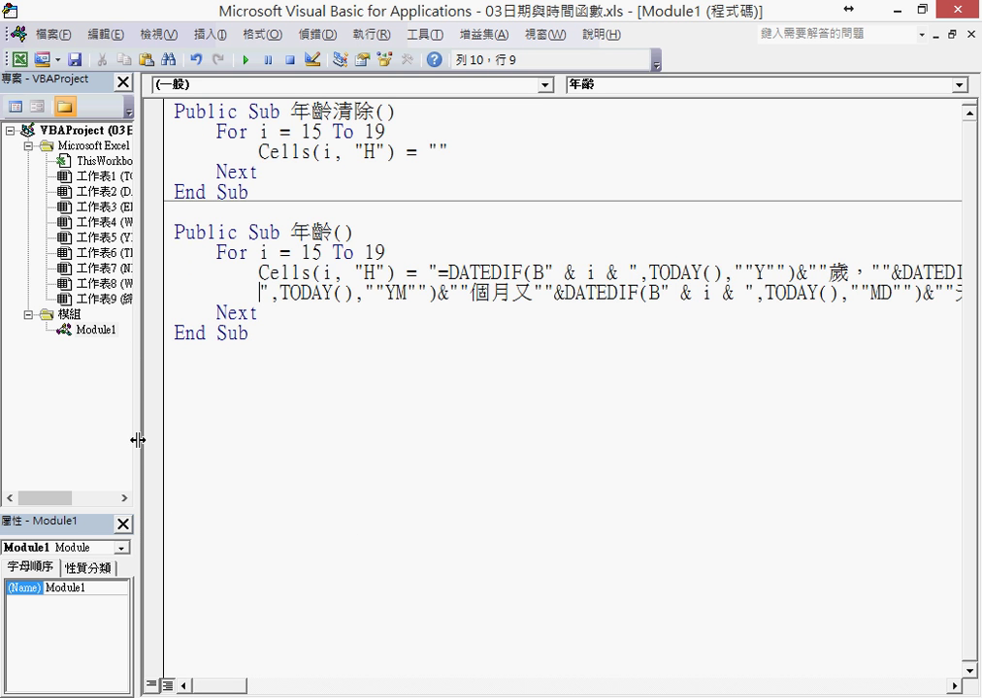
Narrow the Project Explorer to widen the code window, then select "& i &" in the second DATEDIF.
{"action": "left_click_drag", "start_coordinate": [138, 442], "coordinate": [68, 447]}
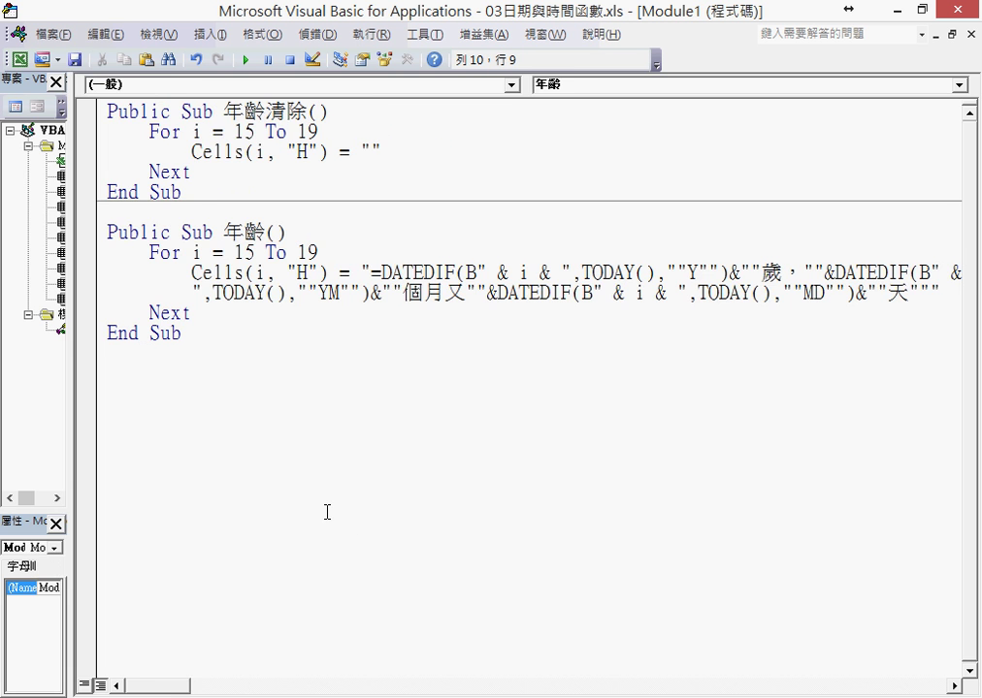
{"action": "left_click", "coordinate": [120, 496]}
{"action": "left_click_drag", "start_coordinate": [165, 688], "coordinate": [172, 690]}
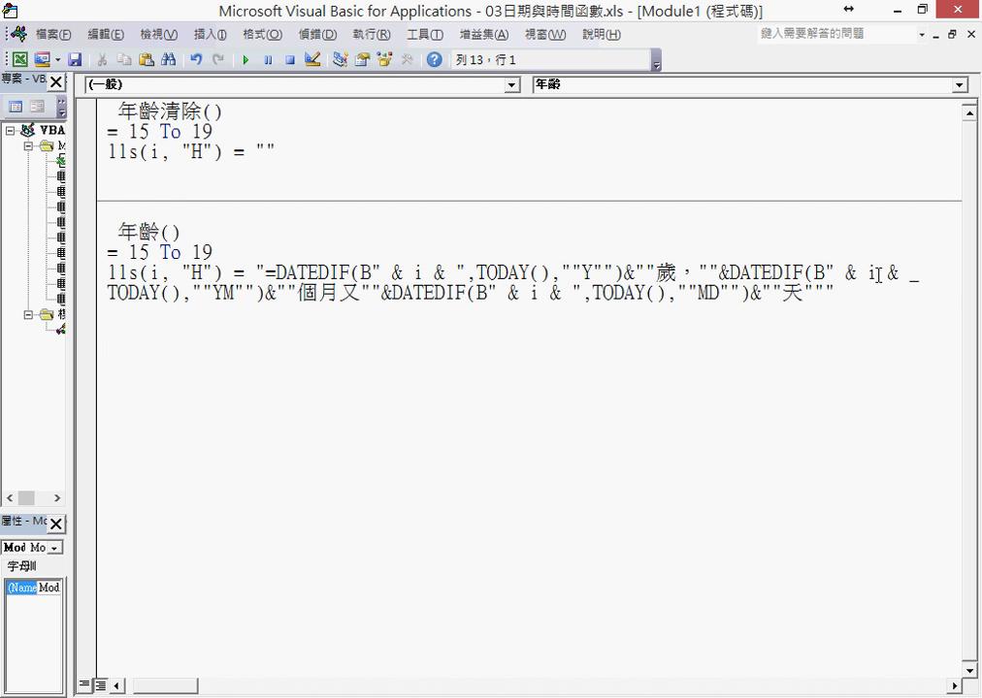
{"action": "left_click_drag", "start_coordinate": [840, 273], "coordinate": [903, 275]}
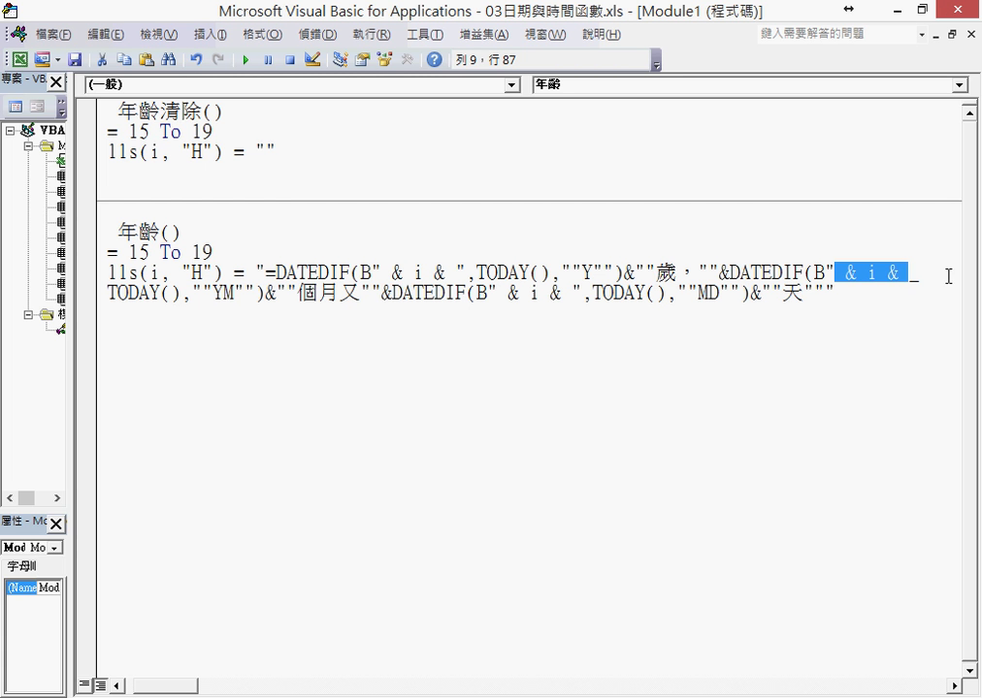
Reselect "& i &" before the line break, then switch to the 程式碼.docx notes in Chrome.
{"action": "left_click", "coordinate": [912, 275]}
{"action": "left_click_drag", "start_coordinate": [912, 274], "coordinate": [918, 275]}
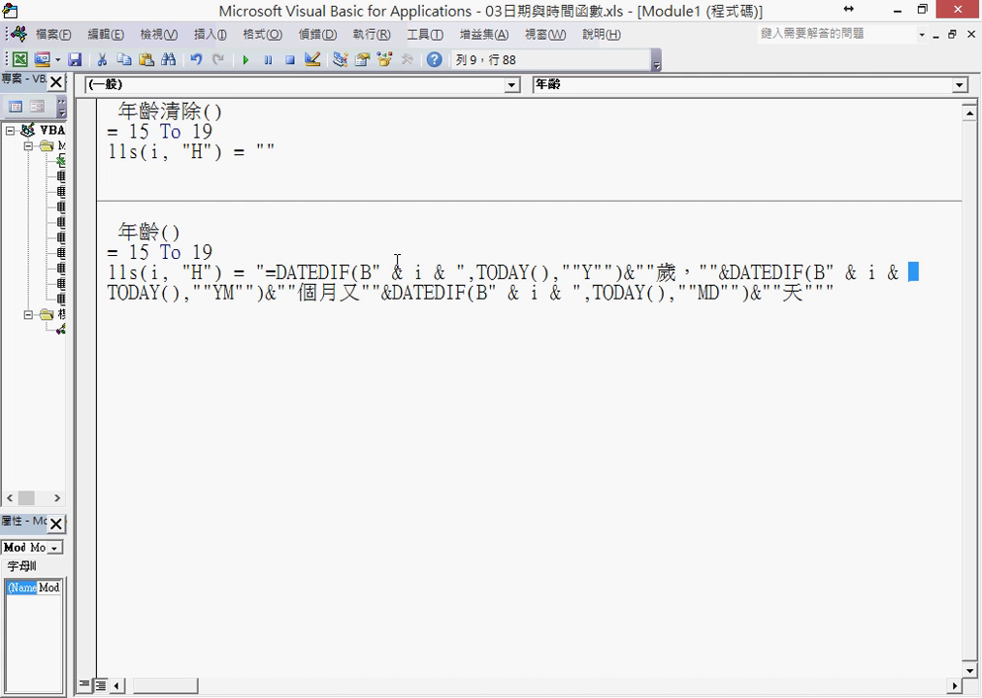
{"action": "left_click_drag", "start_coordinate": [834, 273], "coordinate": [914, 272]}
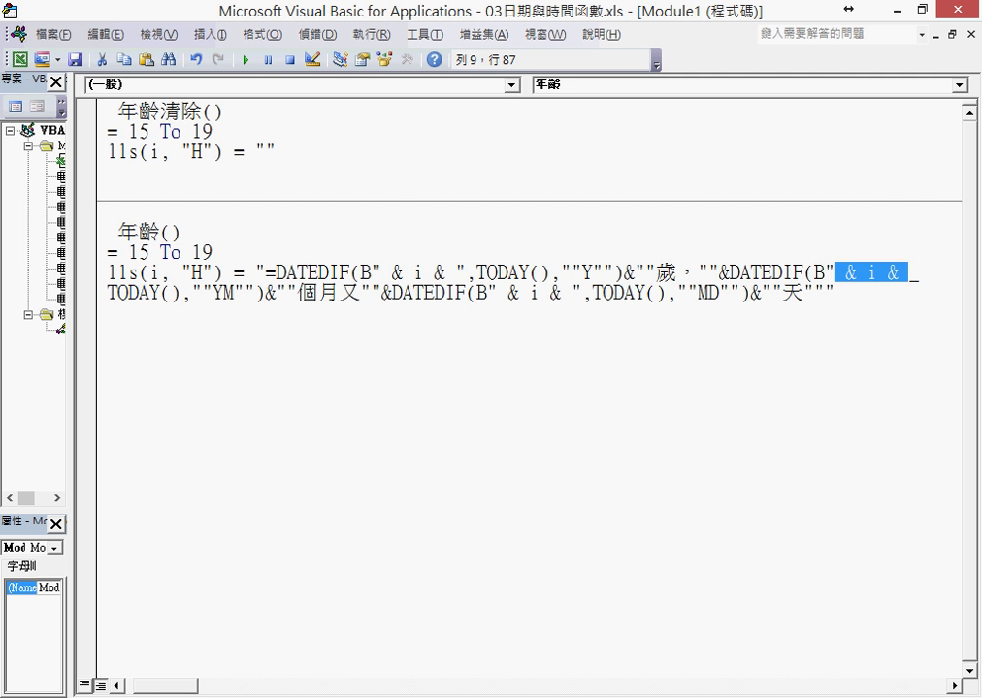
{"action": "key", "text": "alt+Tab"}
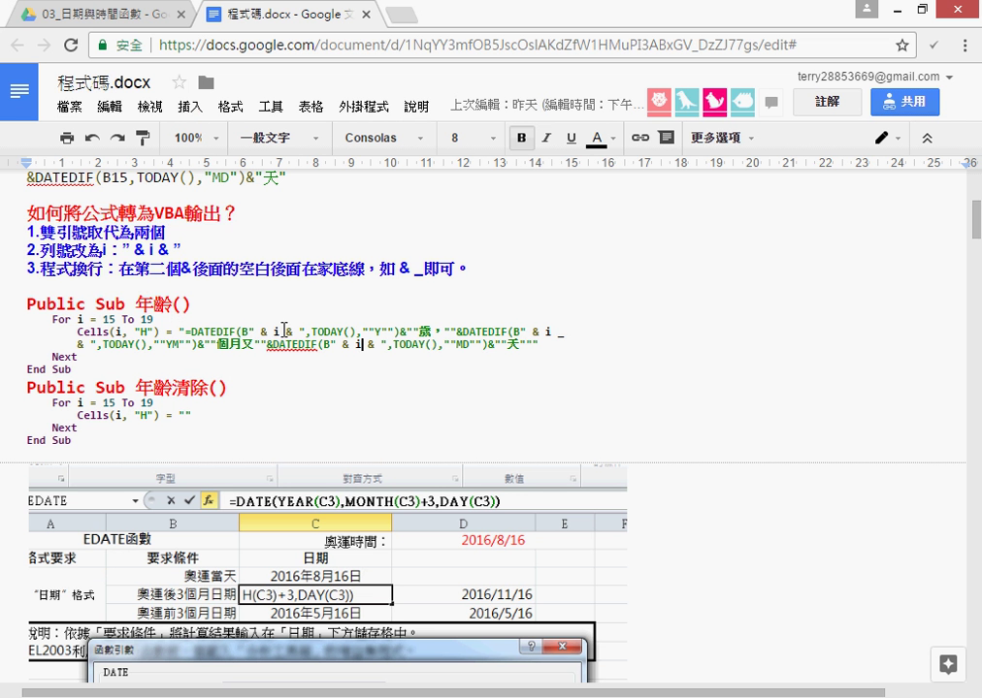
Review the heading and the three formula-to-VBA conversion rules in the notes.
{"action": "left_click", "coordinate": [206, 233]}
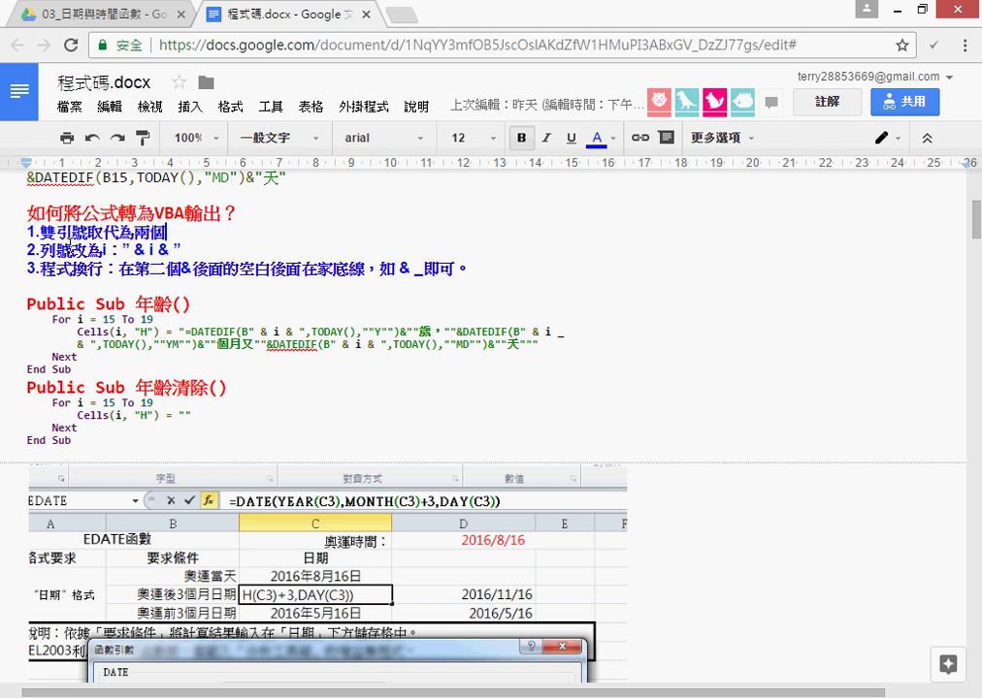
{"action": "double_click", "coordinate": [99, 212]}
{"action": "left_click", "coordinate": [159, 213]}
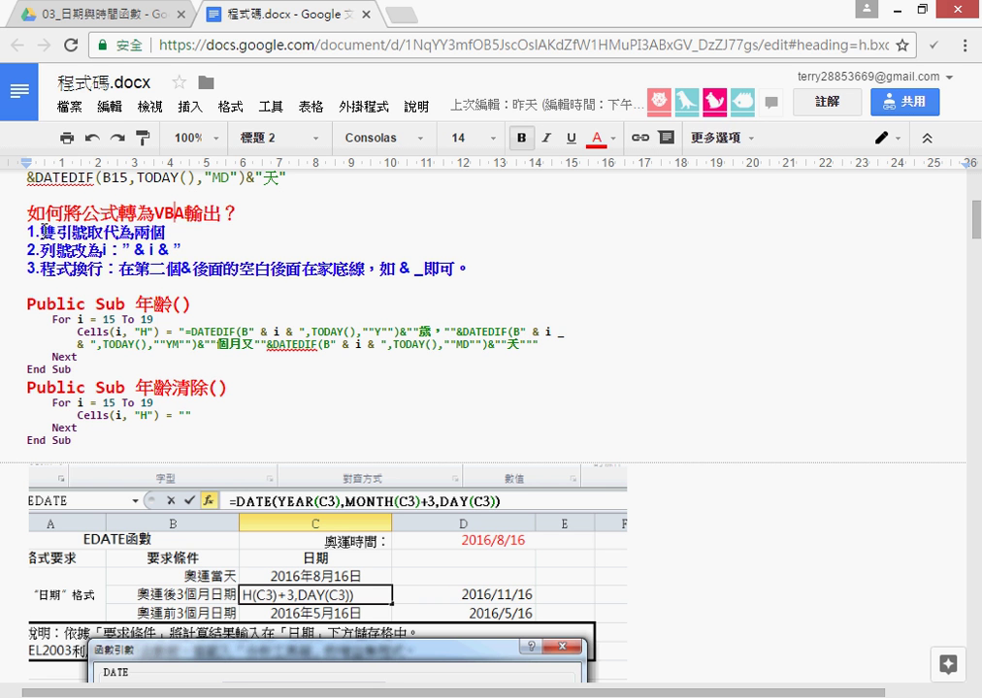
{"action": "left_click_drag", "start_coordinate": [40, 233], "coordinate": [69, 233]}
{"action": "left_click", "coordinate": [134, 234]}
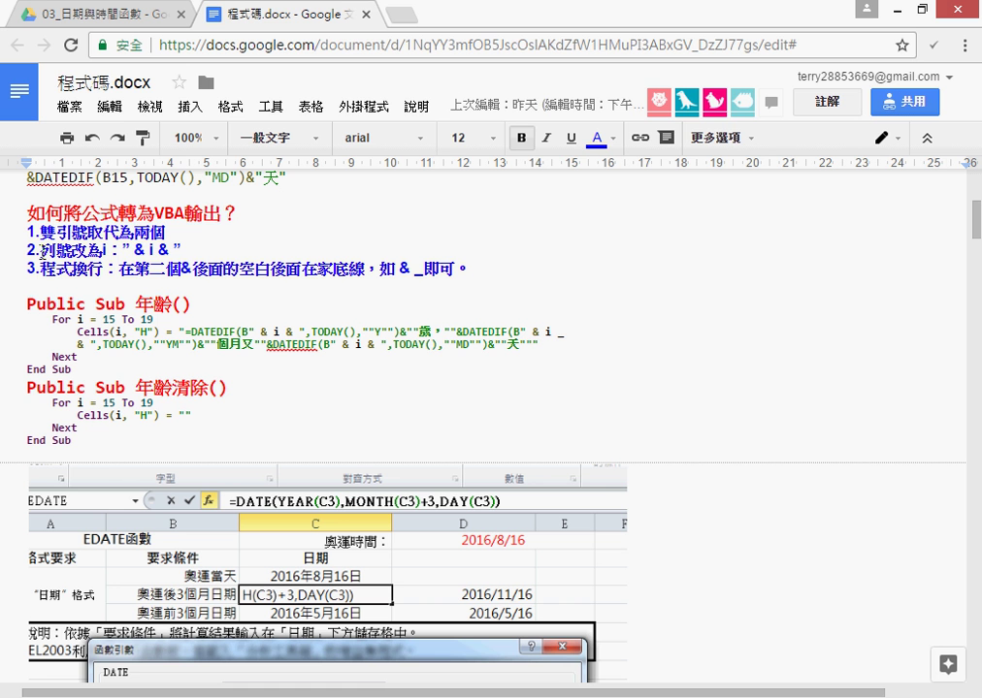
{"action": "left_click_drag", "start_coordinate": [40, 250], "coordinate": [187, 251]}
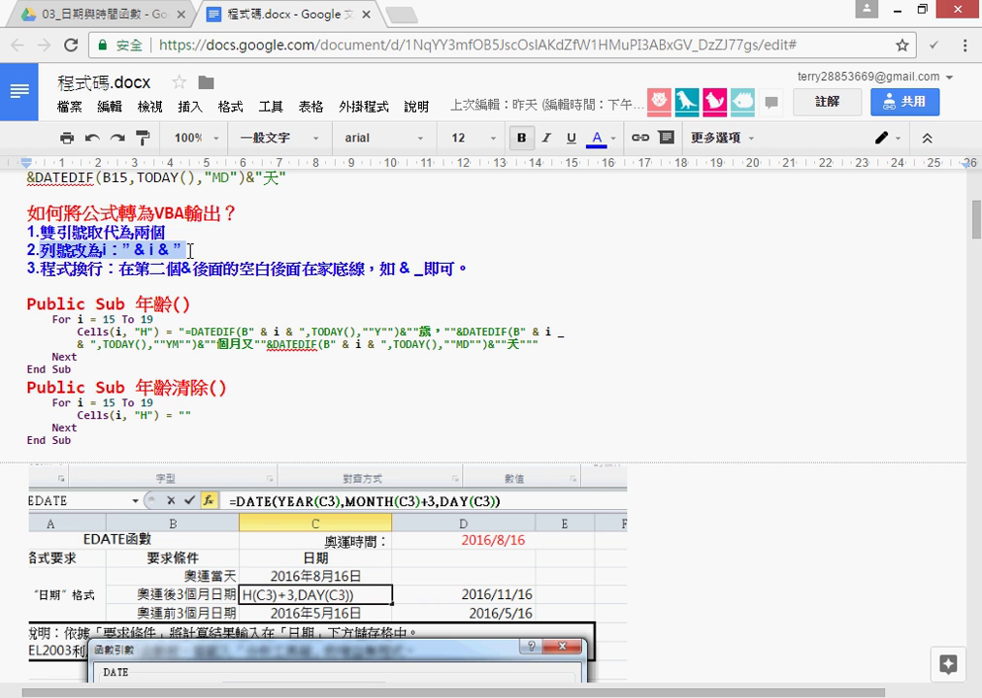
{"action": "left_click", "coordinate": [41, 269]}
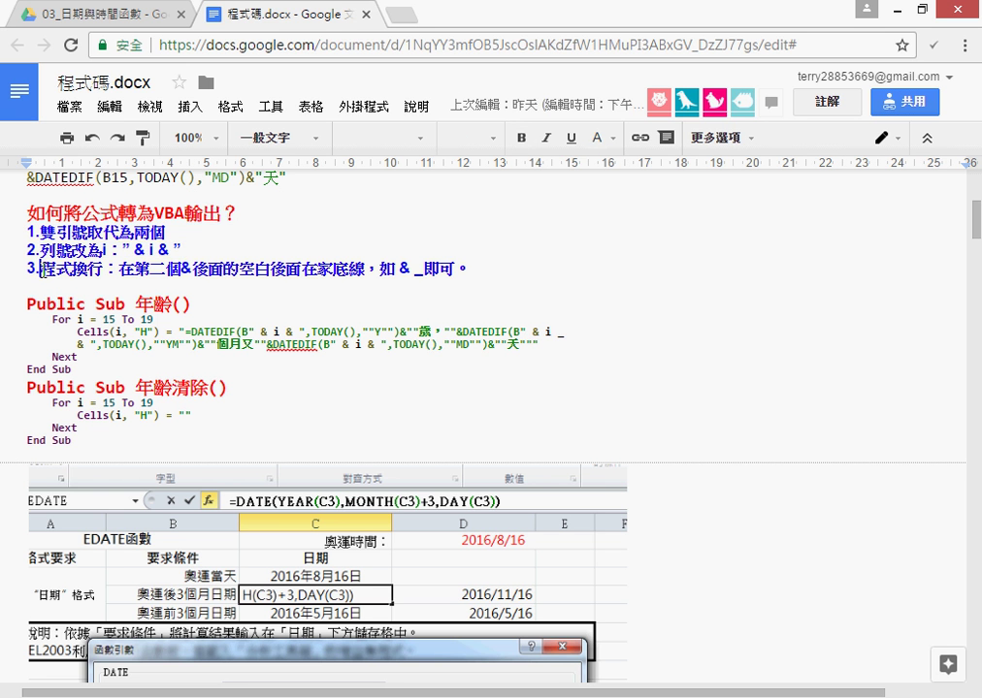
{"action": "left_click_drag", "start_coordinate": [41, 269], "coordinate": [191, 269]}
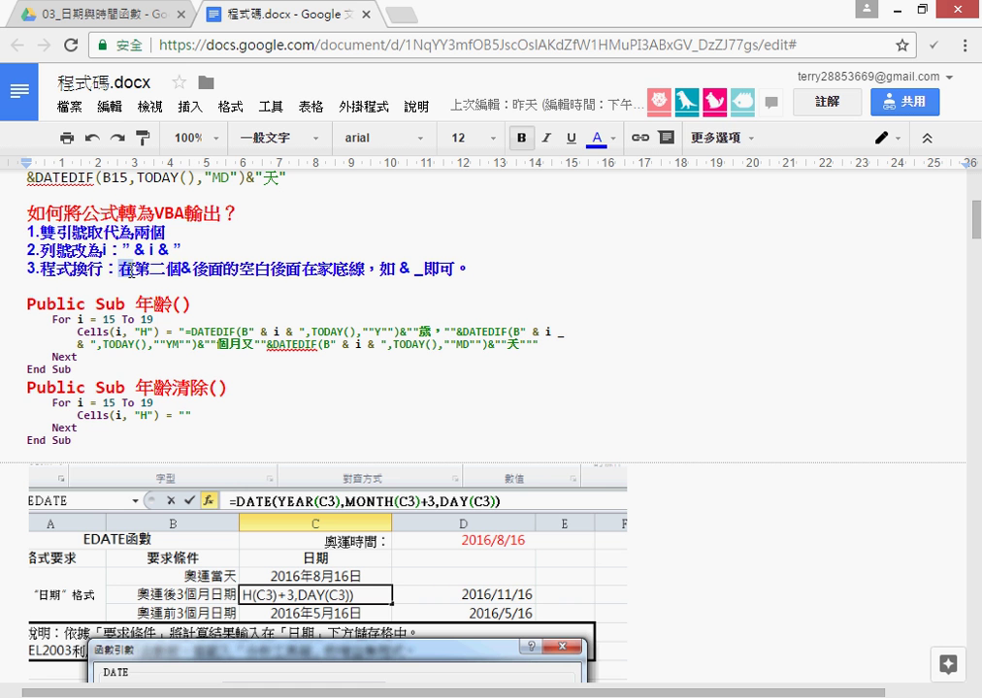
{"action": "left_click", "coordinate": [191, 269]}
Correct 家 to 加 so rule 3 reads 在加底線, then minimize Chrome.
{"action": "left_click_drag", "start_coordinate": [318, 269], "coordinate": [333, 268]}
{"action": "type", "text": "加"}
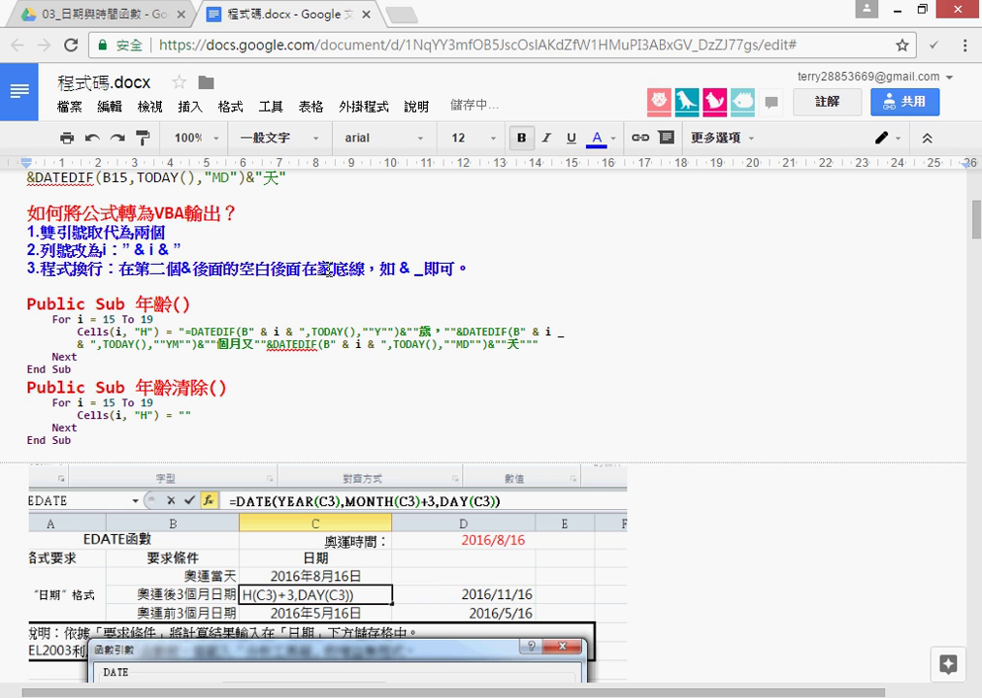
{"action": "key", "text": "Down"}
{"action": "key", "text": "Down"}
{"action": "key", "text": "Return"}
{"action": "left_click", "coordinate": [499, 345]}
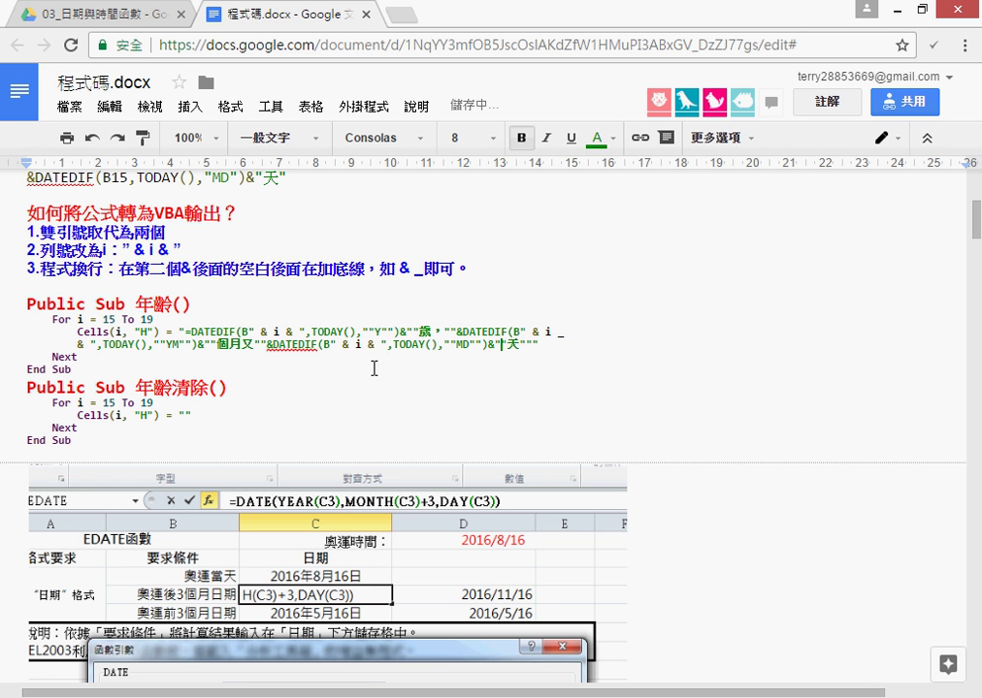
{"action": "left_click", "coordinate": [894, 10]}
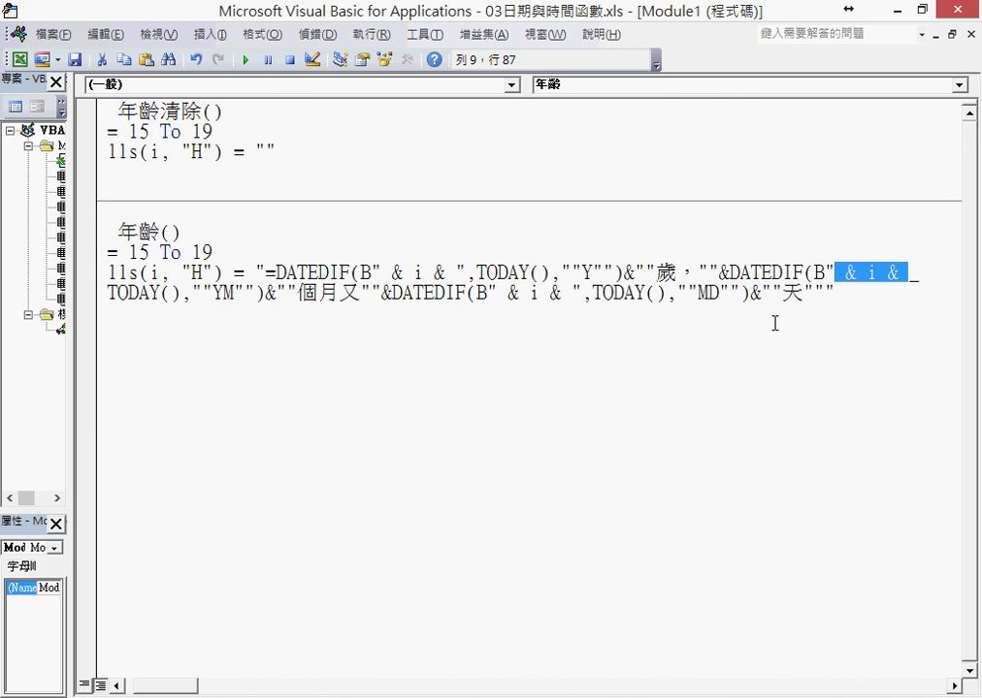
Clear H15:H19 with the 年齡清除 button, refill the ages with 年齡, and select the results.
{"action": "key", "text": "alt+F11"}
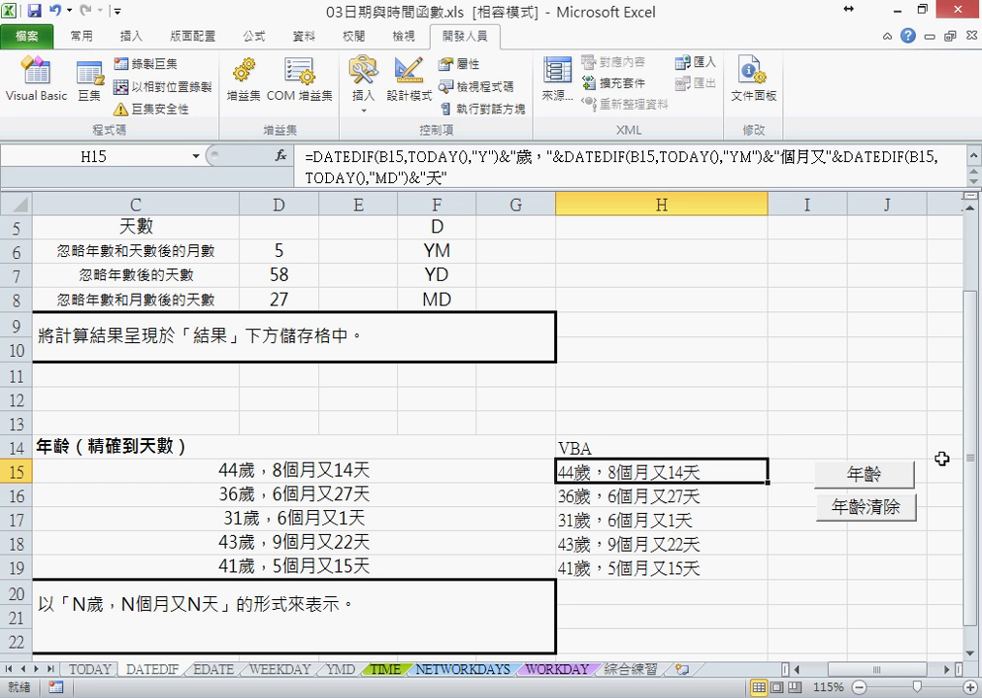
{"action": "left_click", "coordinate": [881, 514]}
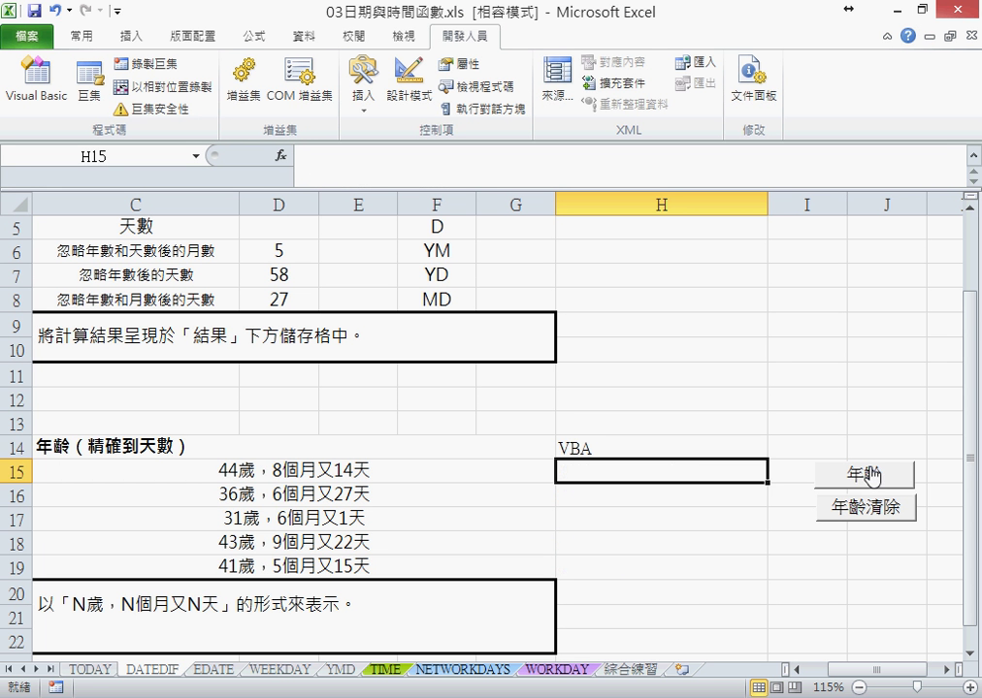
{"action": "left_click", "coordinate": [872, 476]}
{"action": "mouse_move", "coordinate": [708, 472]}
{"action": "left_mouse_down"}
{"action": "mouse_move", "coordinate": [711, 544]}
{"action": "mouse_move", "coordinate": [724, 574]}
{"action": "left_mouse_up"}
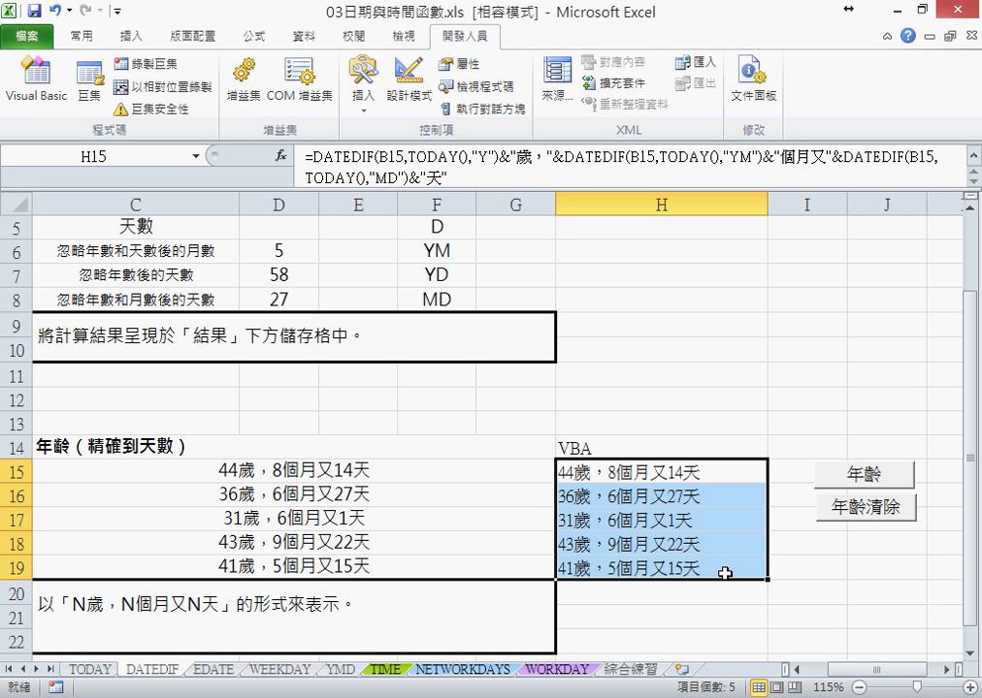
{"action": "left_click", "coordinate": [216, 671]}
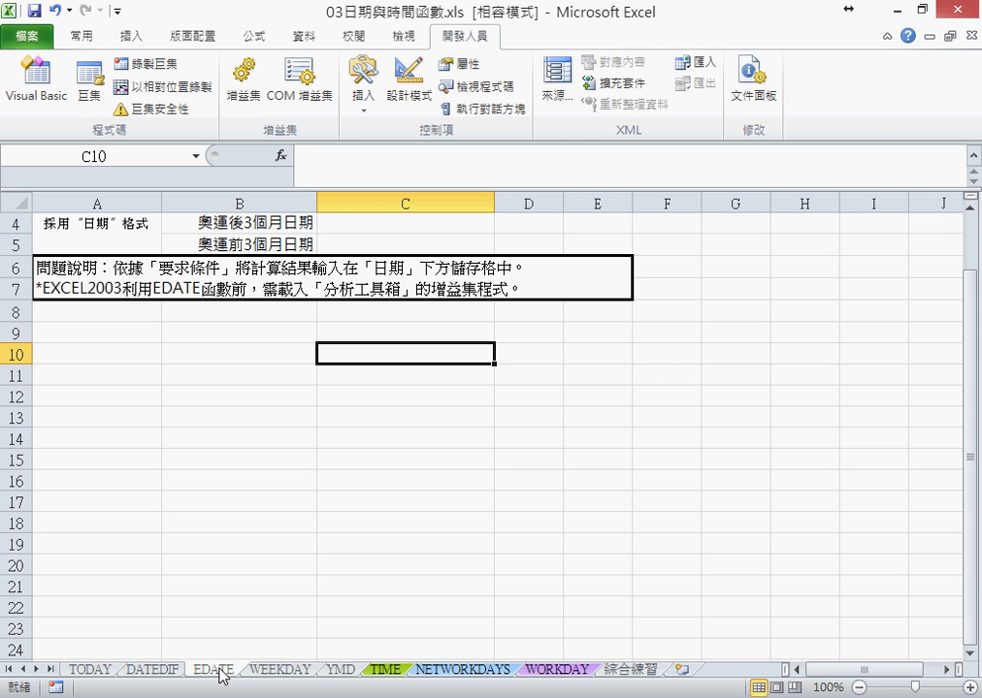
{"action": "scroll", "coordinate": [320, 650], "scroll_direction": "up", "scroll_amount": 3}
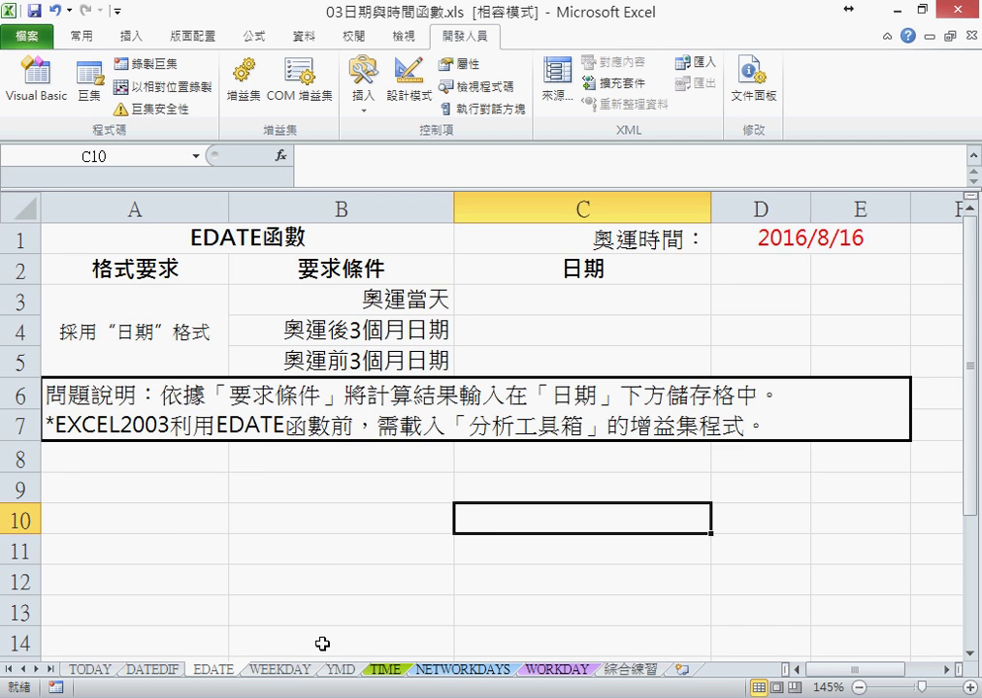
{"action": "scroll", "coordinate": [339, 579], "scroll_direction": "down", "scroll_amount": 1}
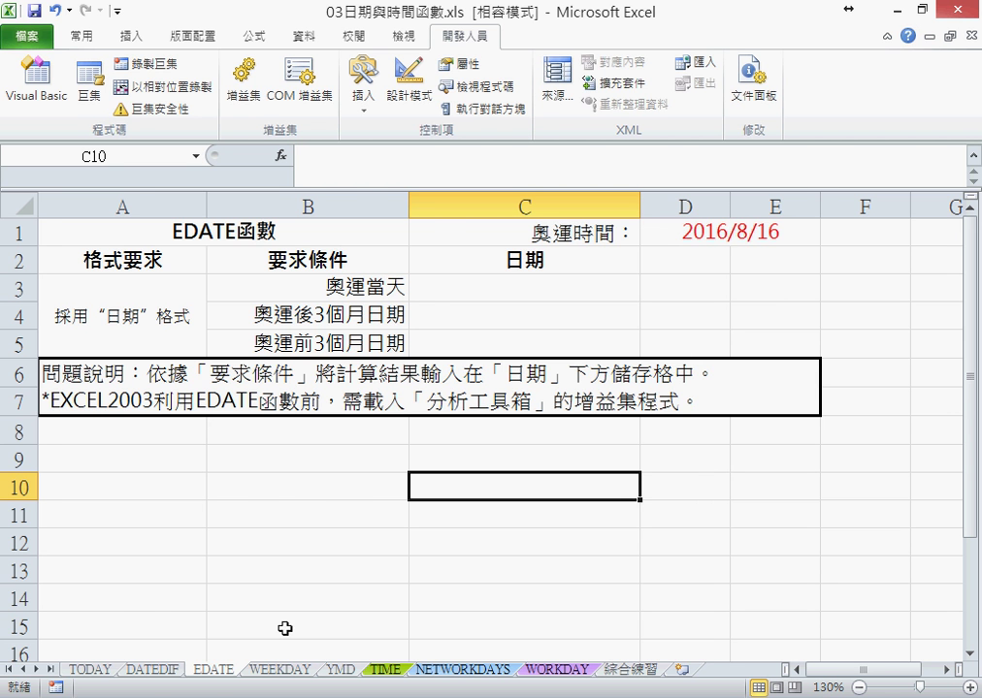
{"action": "left_click", "coordinate": [154, 671]}
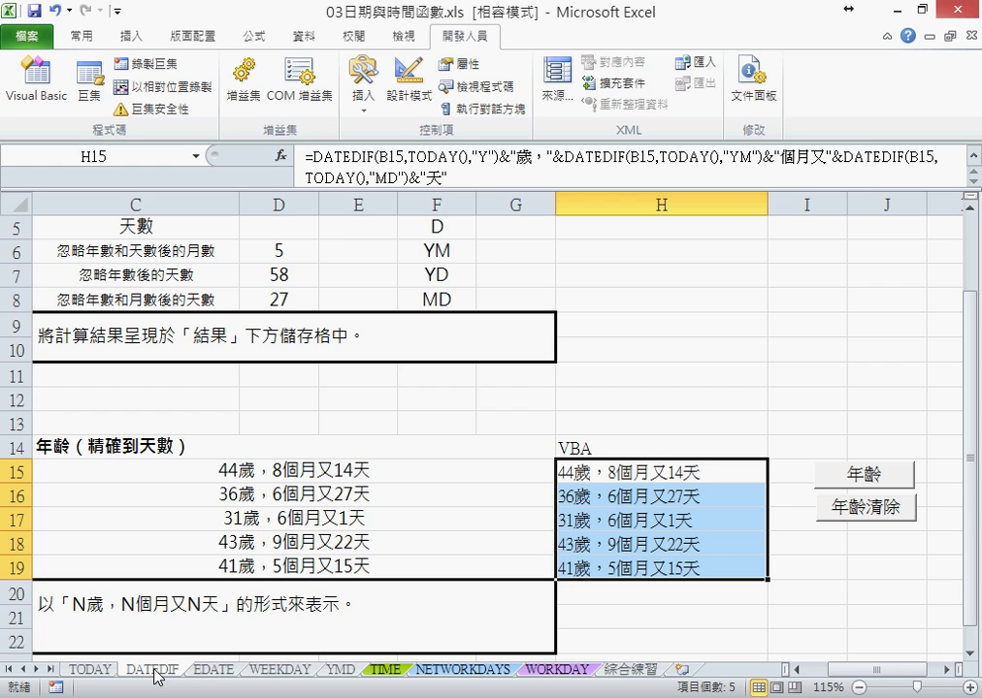